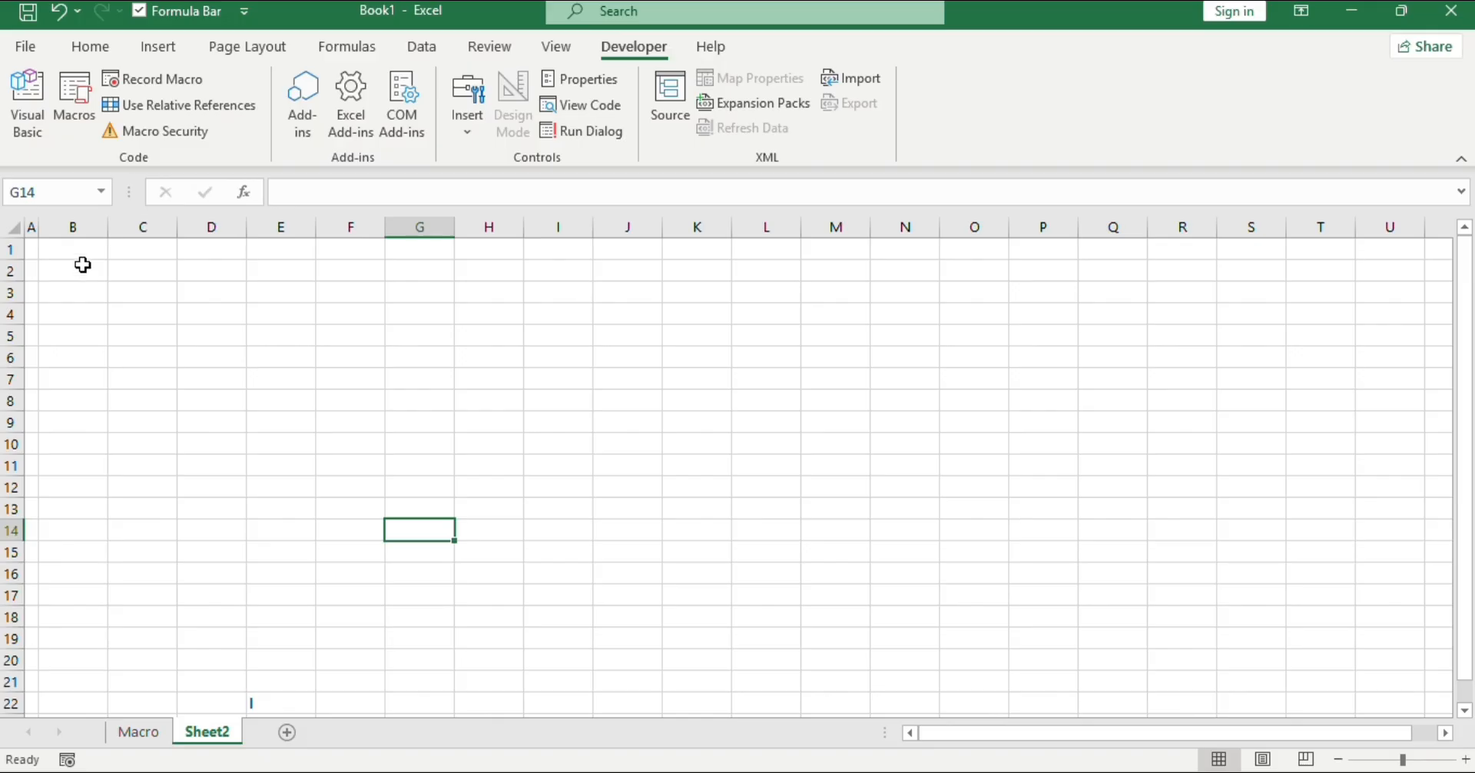
Check in the Excel ribbon customization options that the Developer tab is enabled, and accept the options.
left_click(82, 264)
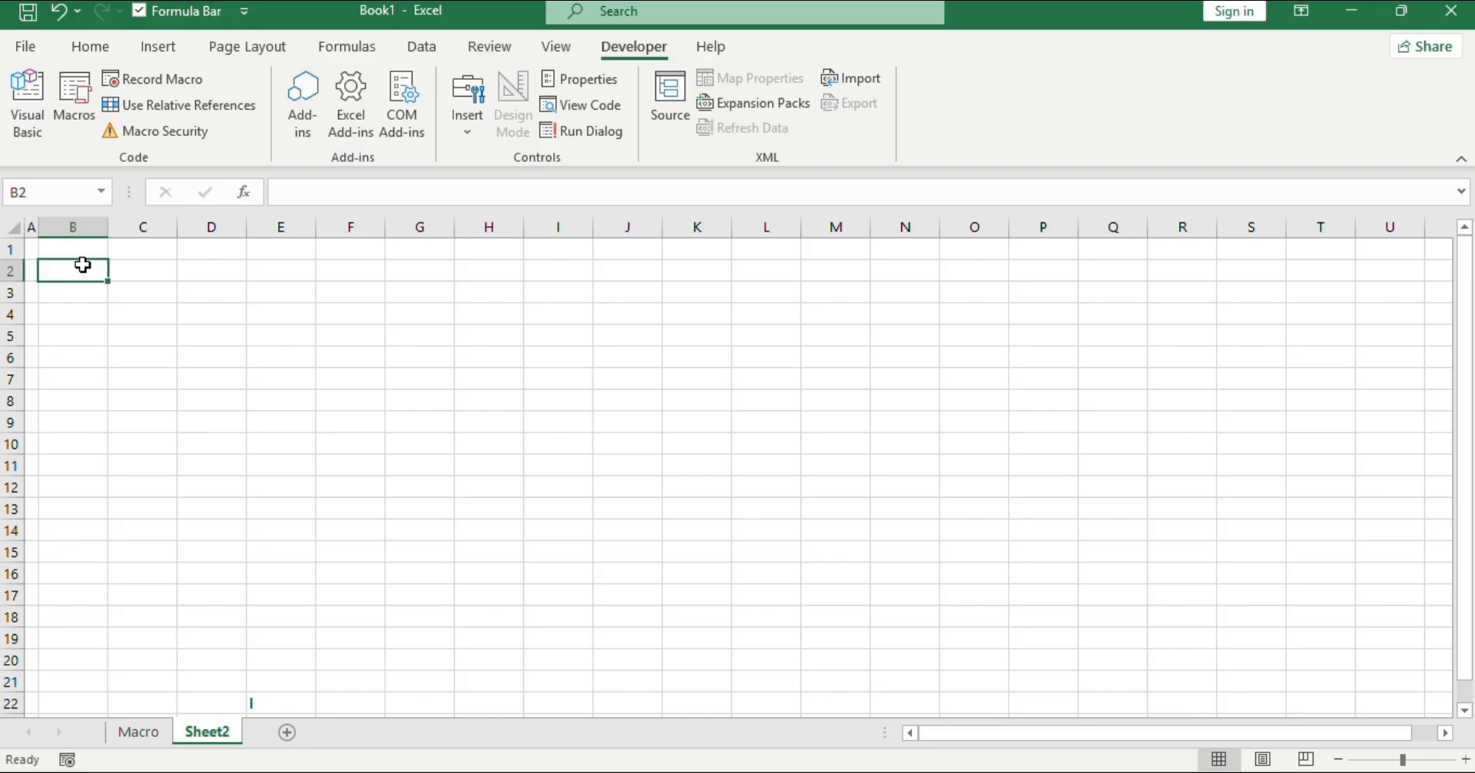
left_click(28, 48)
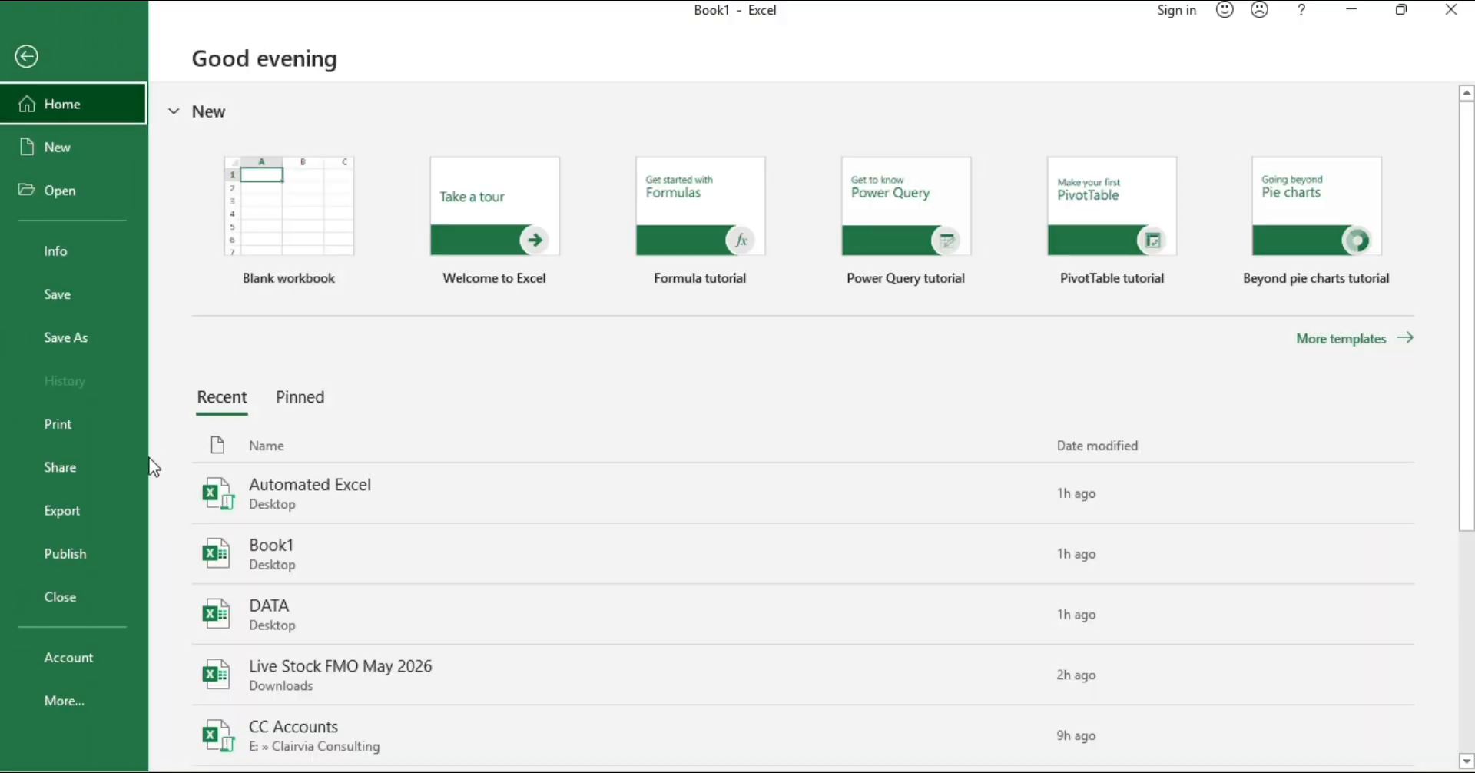
left_click(77, 693)
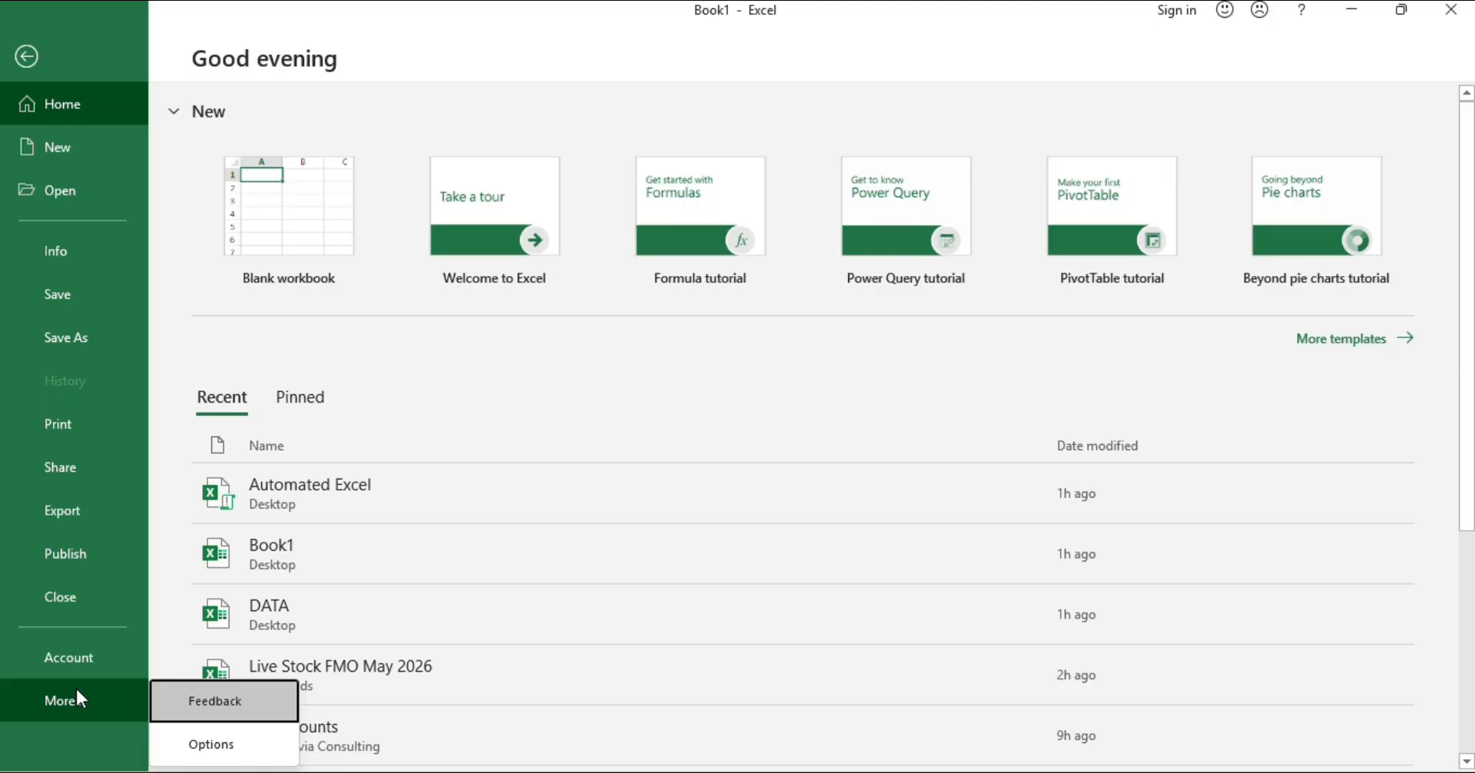
left_click(186, 749)
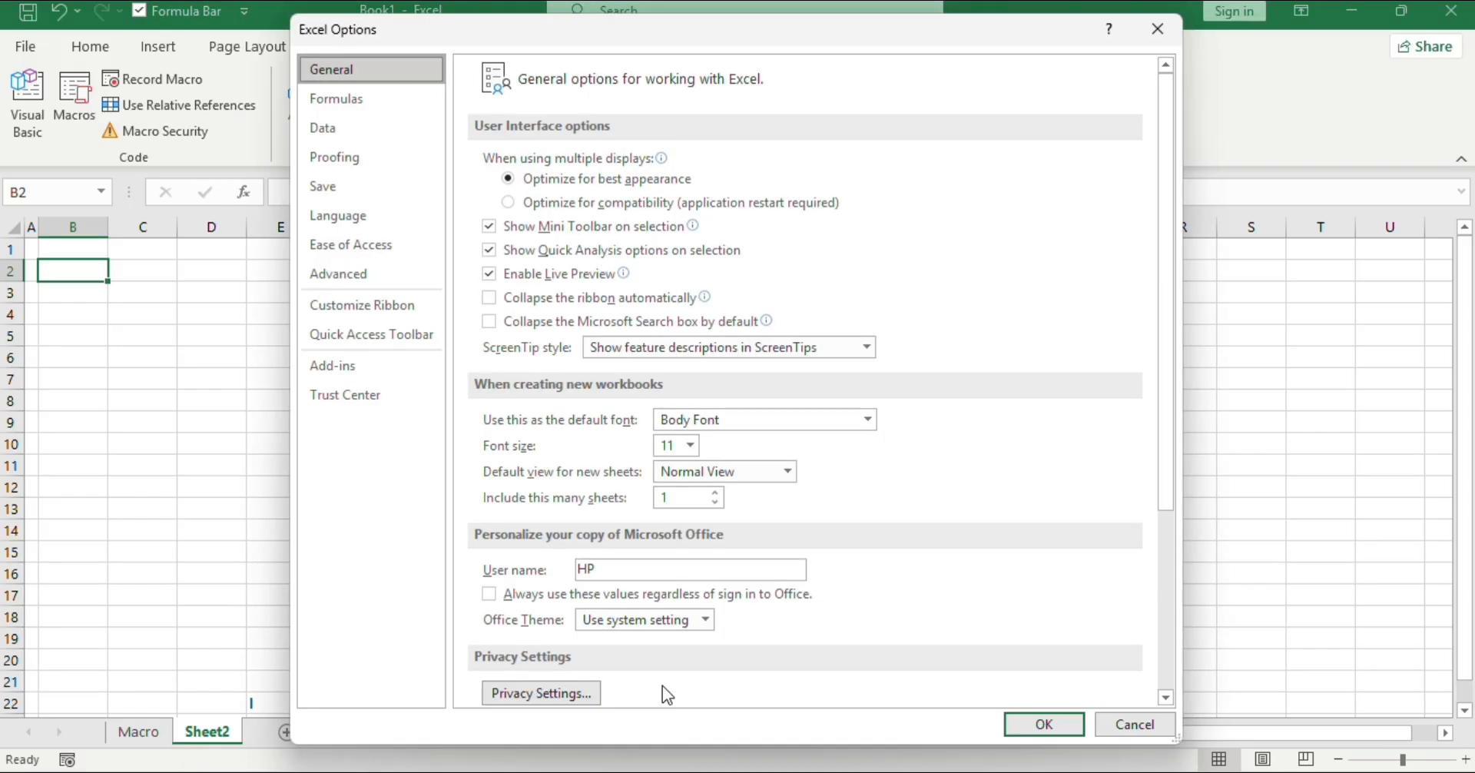
left_click(325, 305)
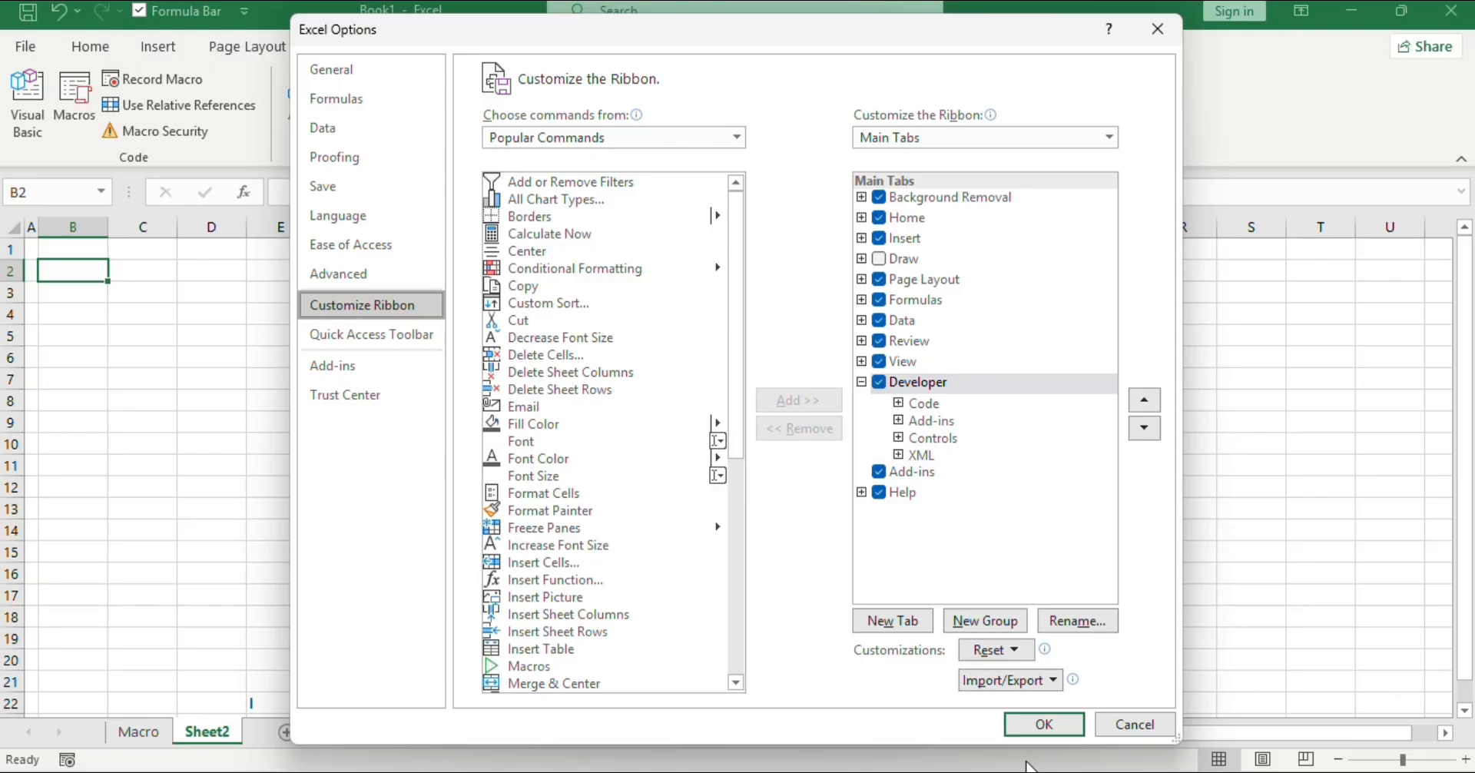
left_click(1025, 722)
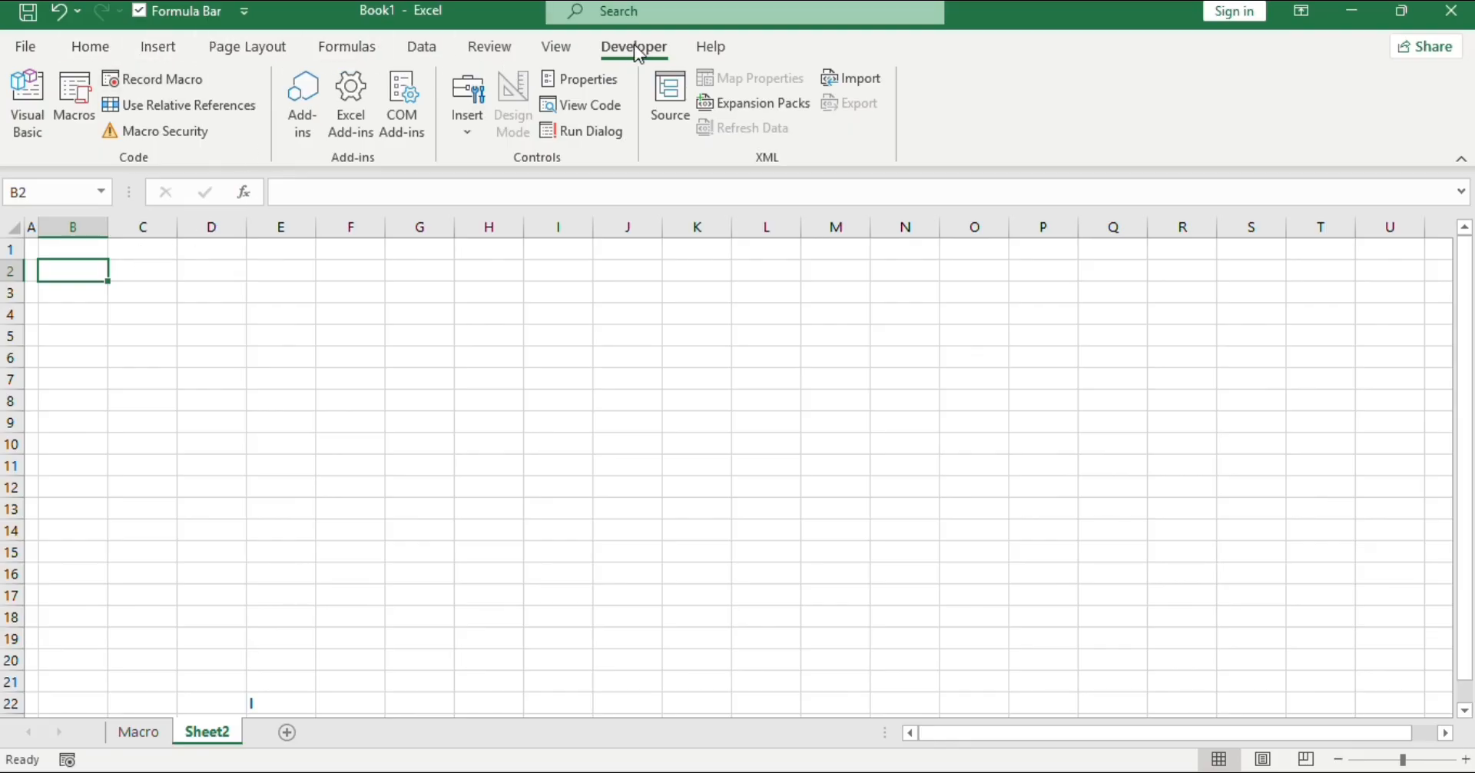
left_click(83, 54)
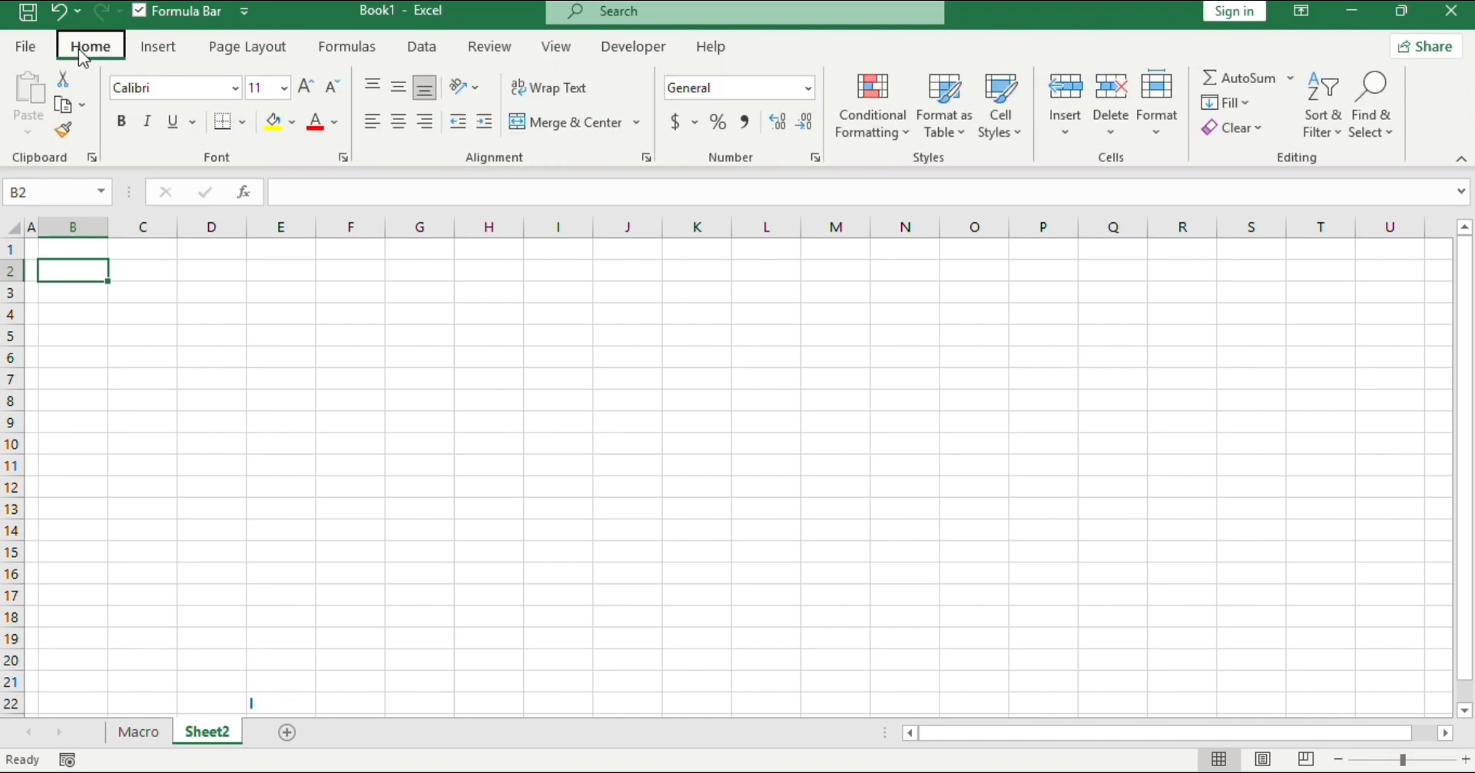
key("alt")
key("l")
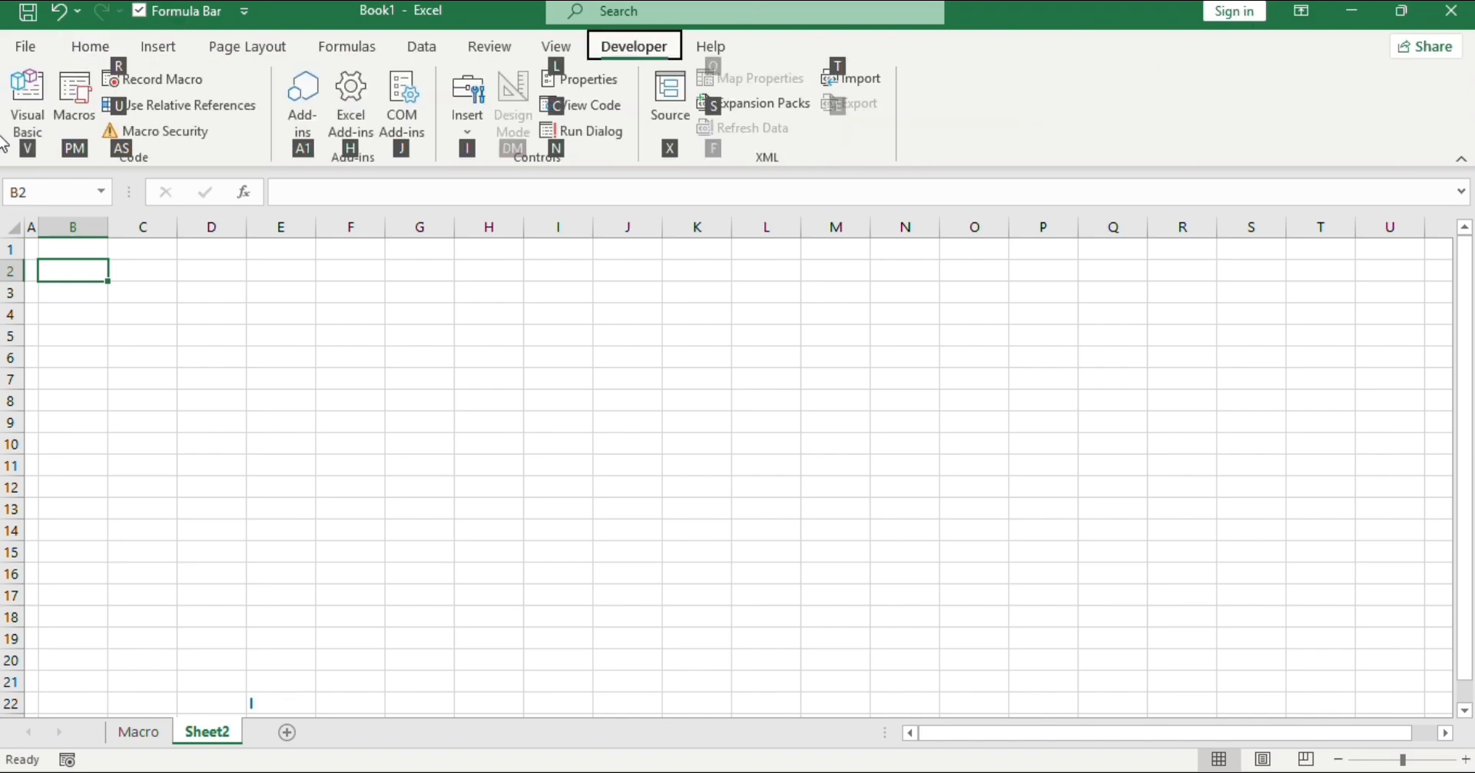
left_click(379, 528)
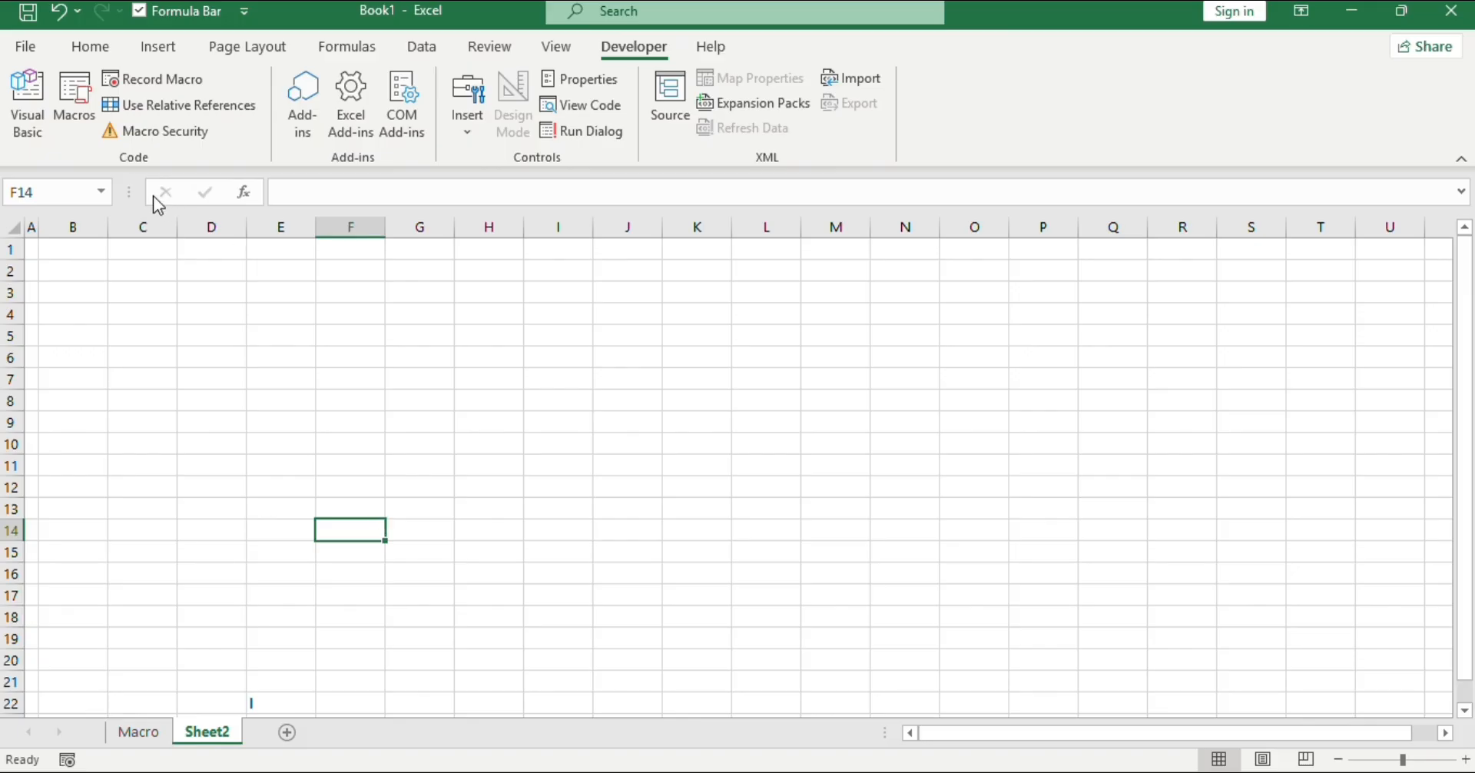
Try to start recording a macro named "Monthly Sales Report", stored in this workbook.
left_click(123, 81)
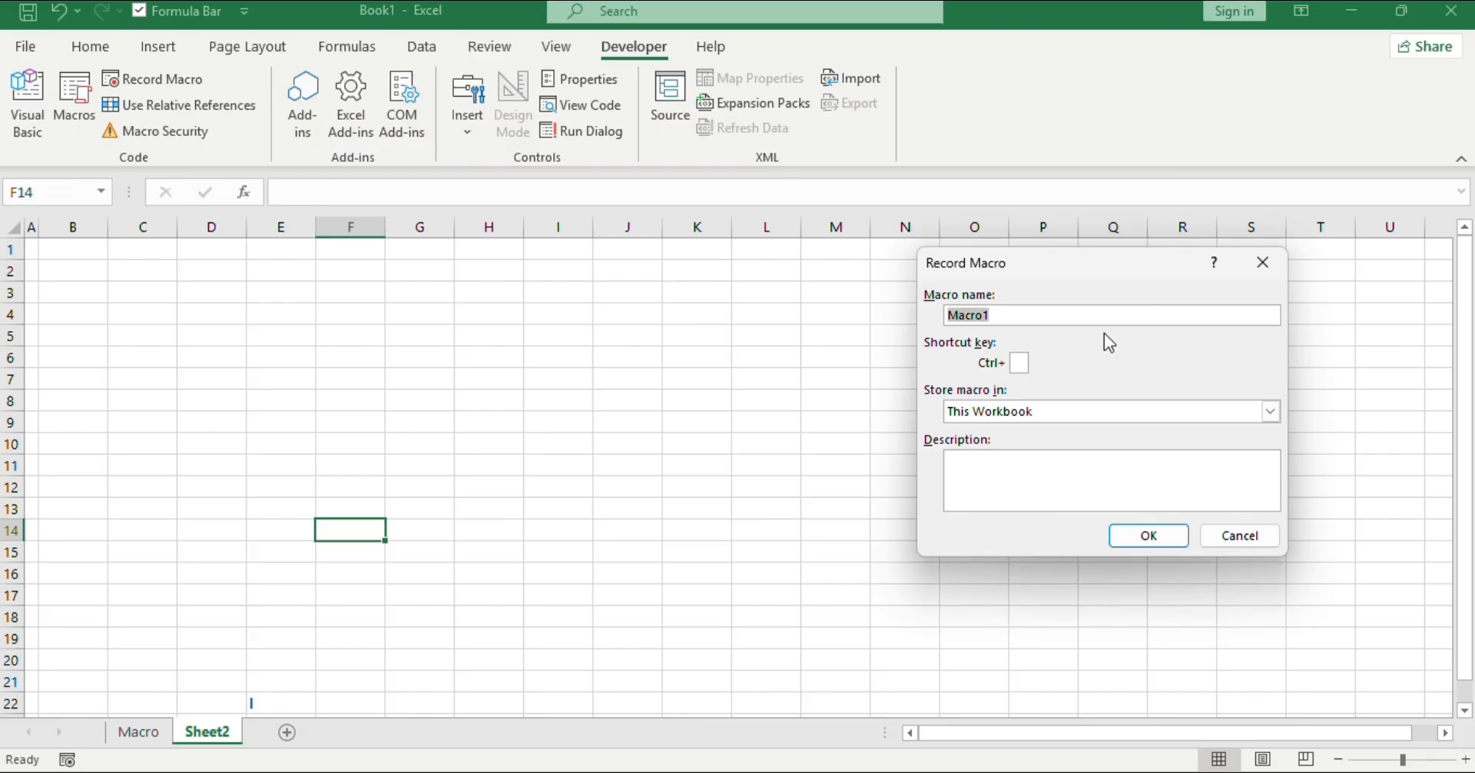
key("BackSpace")
type("Monthly Sales Report")
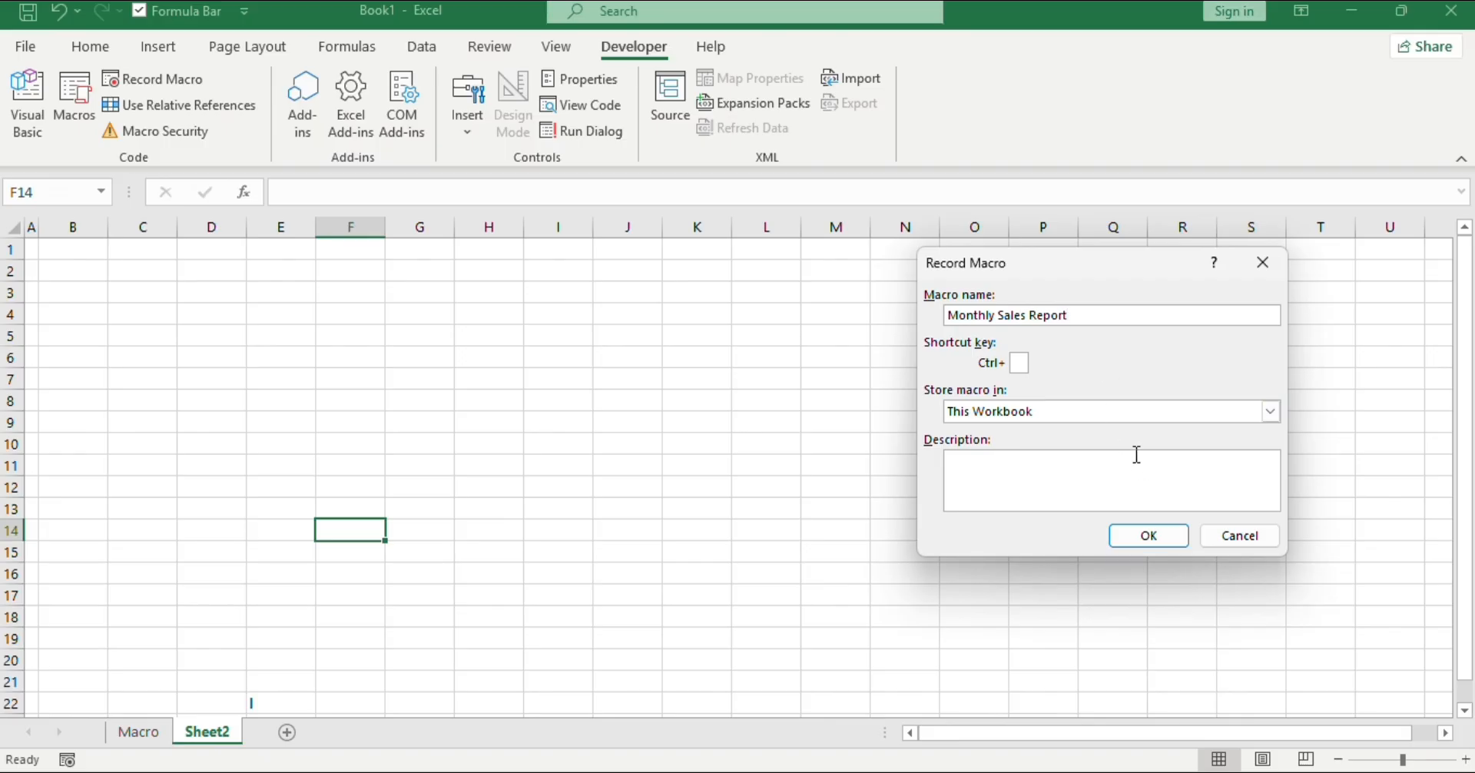
left_click(1147, 545)
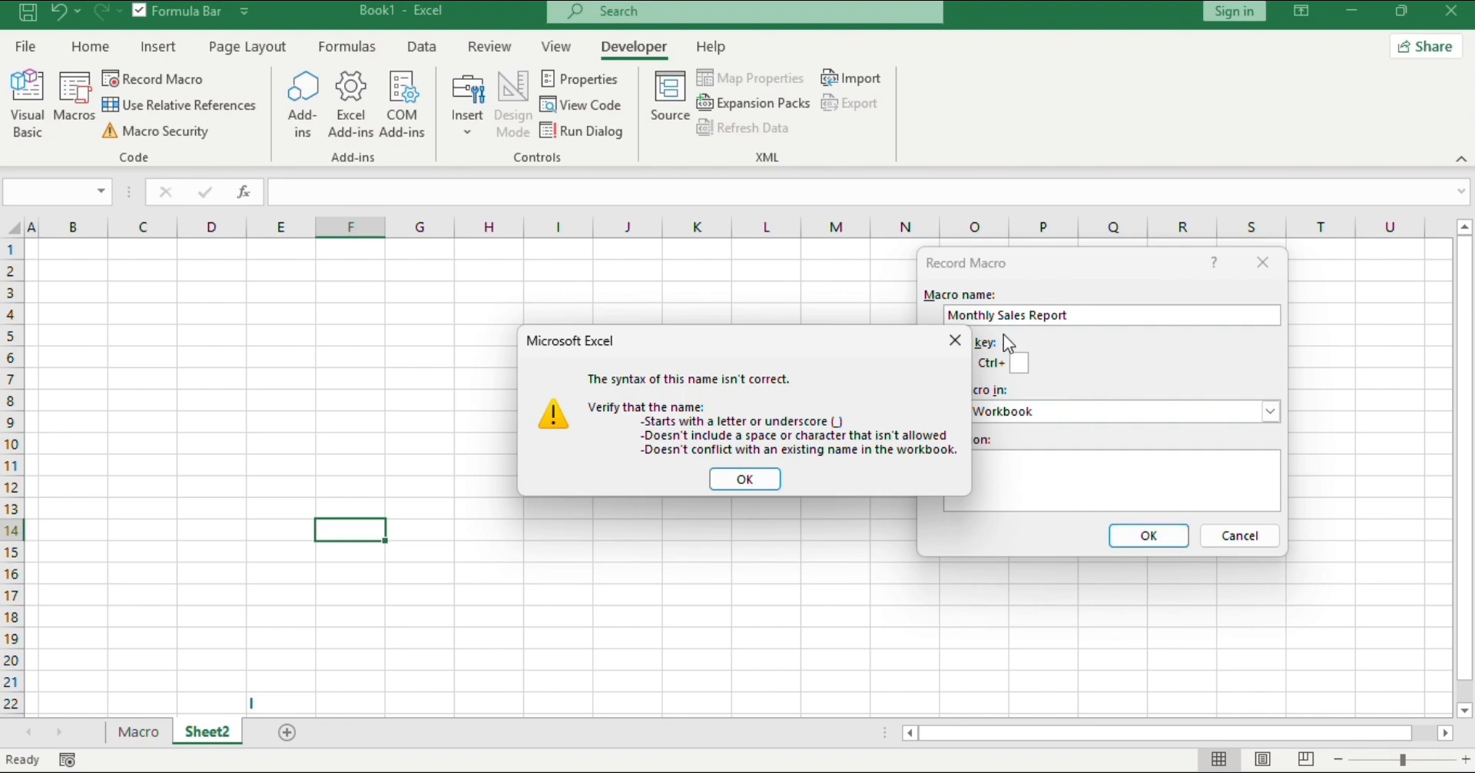
left_click(745, 479)
Remove the spaces from the macro name and start recording the macro.
left_click(1002, 314)
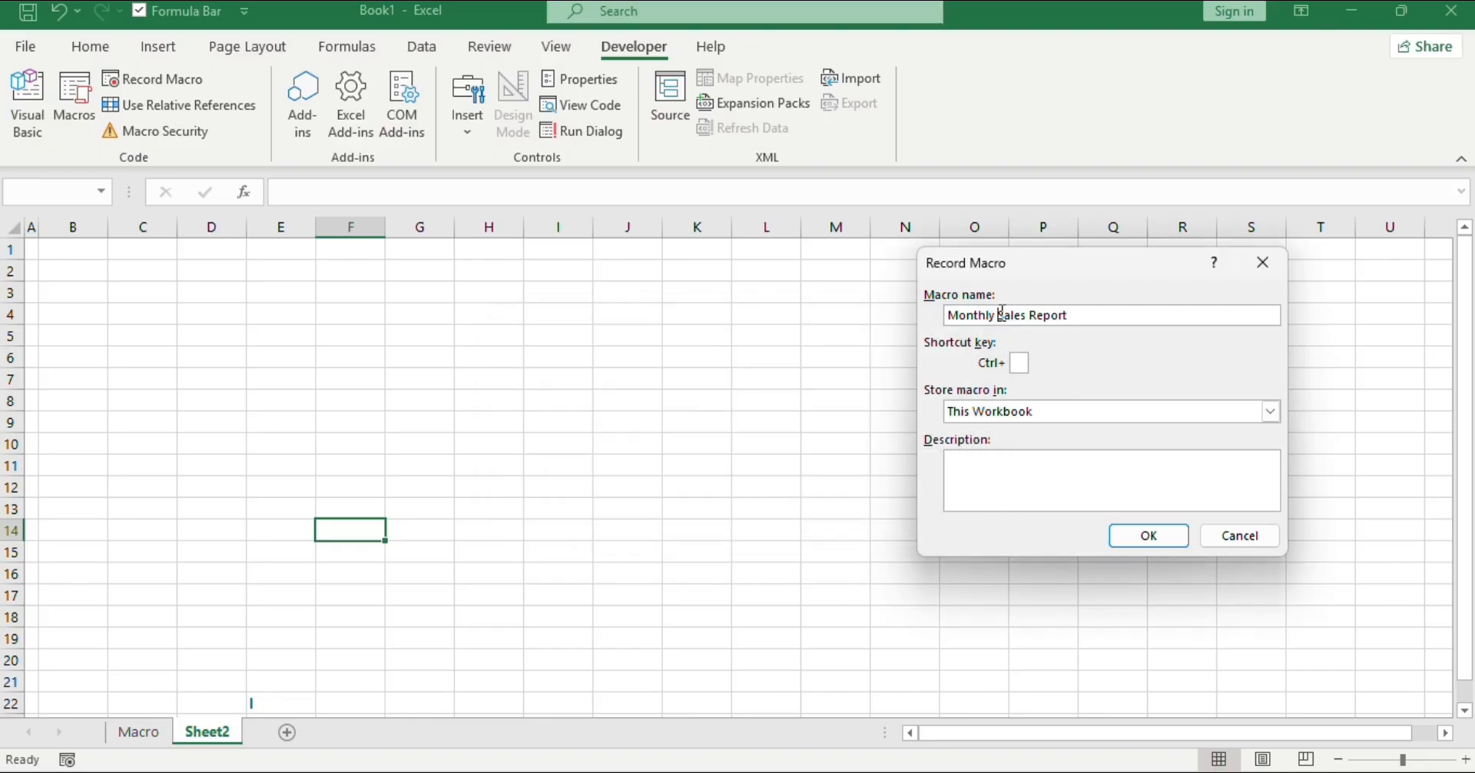
key("BackSpace")
left_click(1028, 314)
key("BackSpace")
left_click(1126, 537)
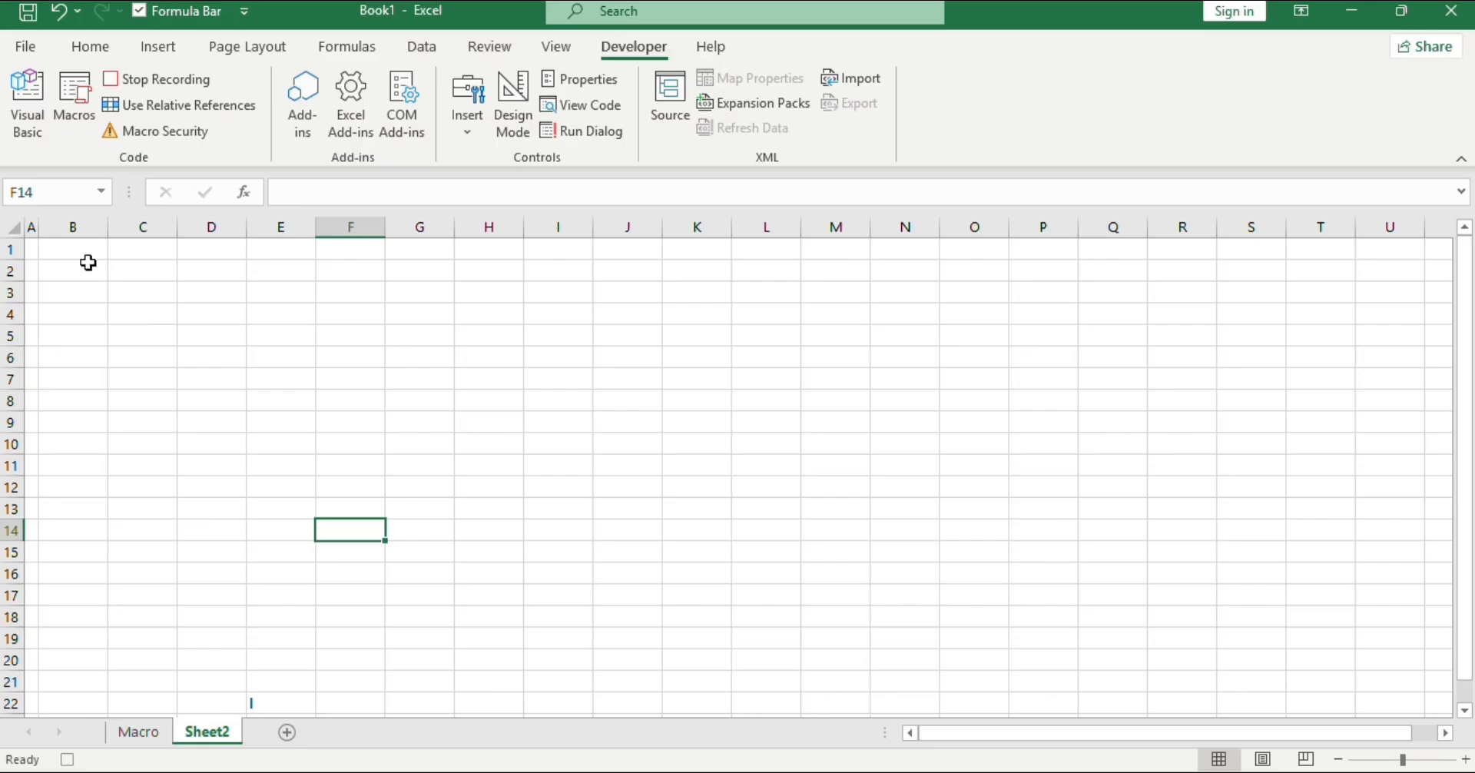
Merge and center cells B2:F2 on Sheet2.
left_click(84, 270)
key("shift+Right")
key("shift+Right")
key("shift+Right")
key("shift+Right")
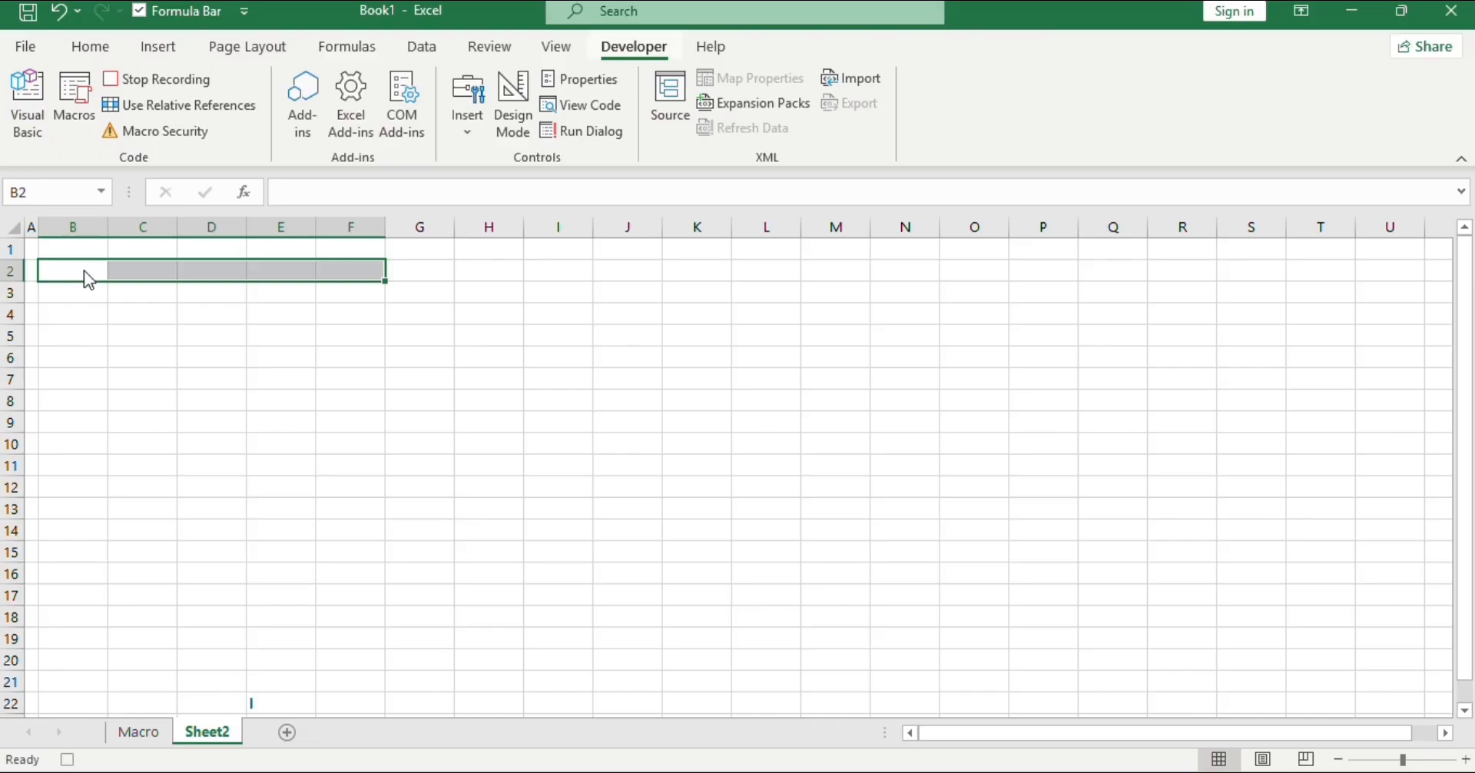
key("alt")
key("h")
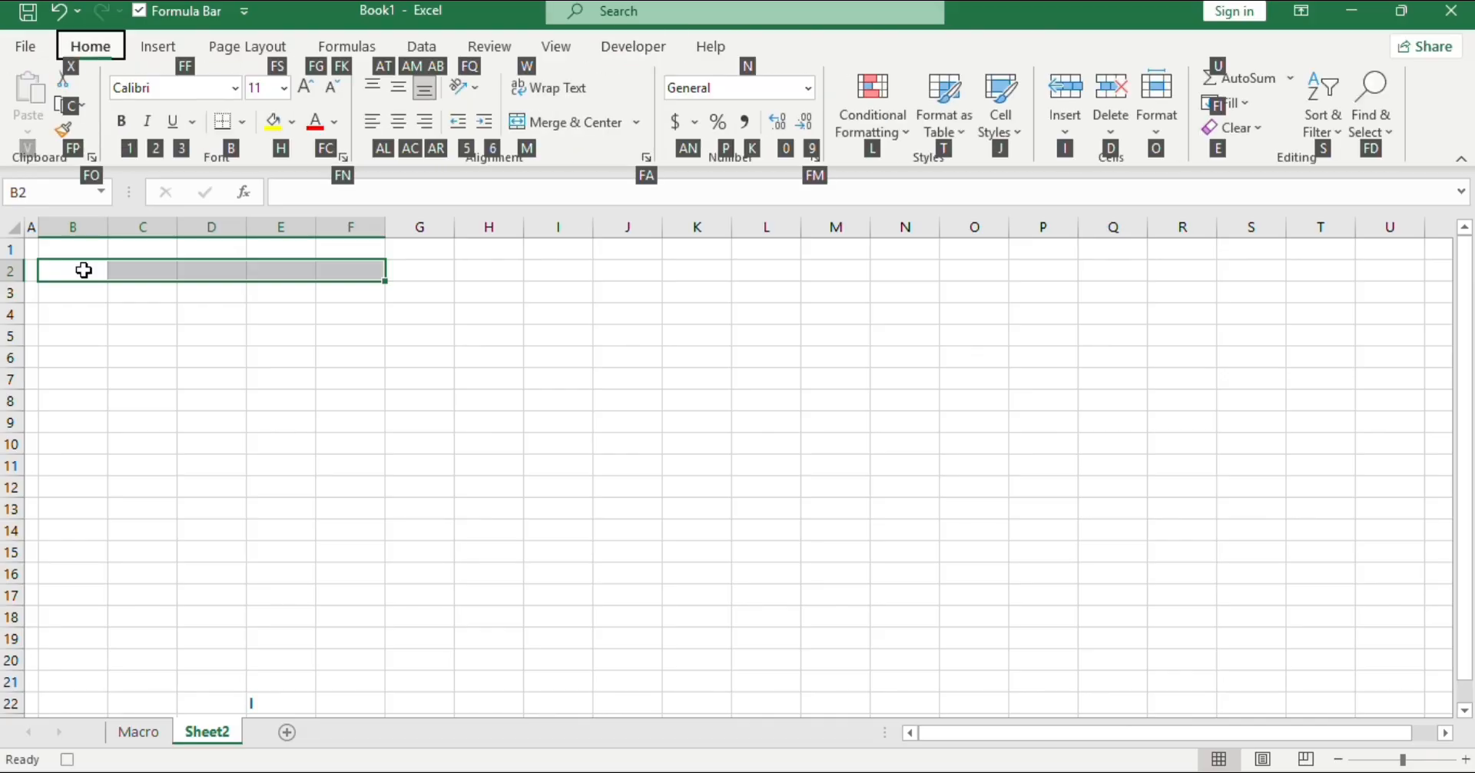
key("m")
key("c")
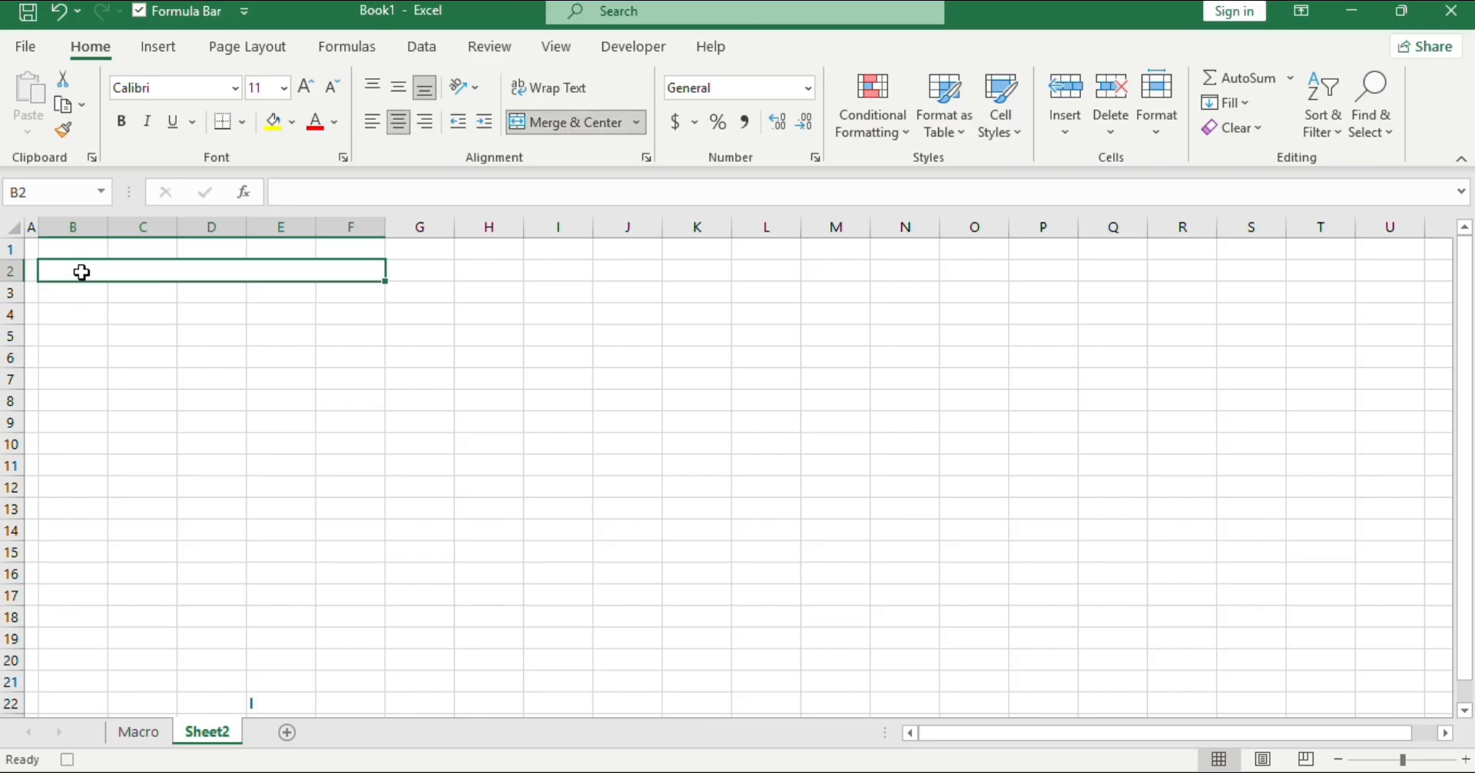
Give the merged cell B2 a standard dark blue fill and a white font color.
left_click(292, 129)
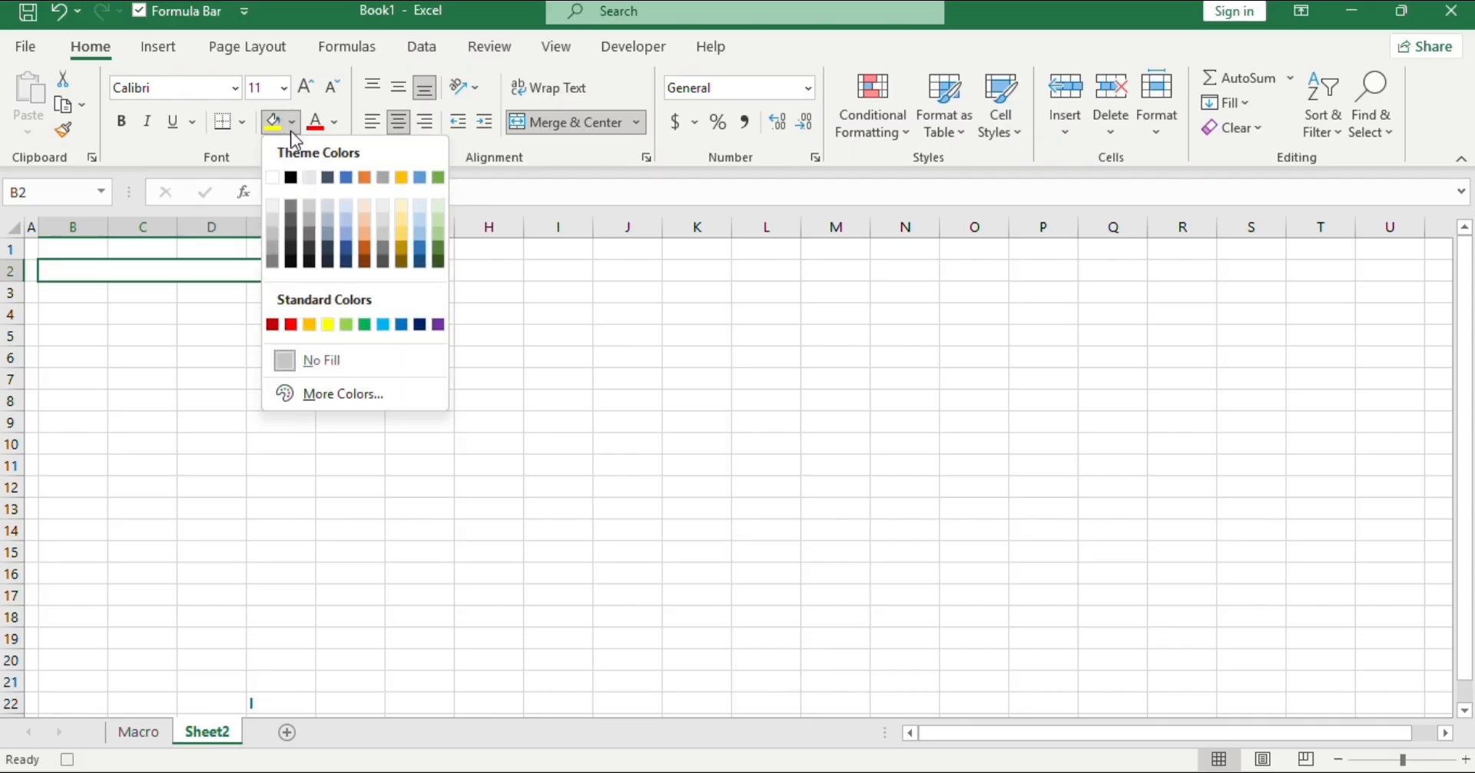
left_click(412, 328)
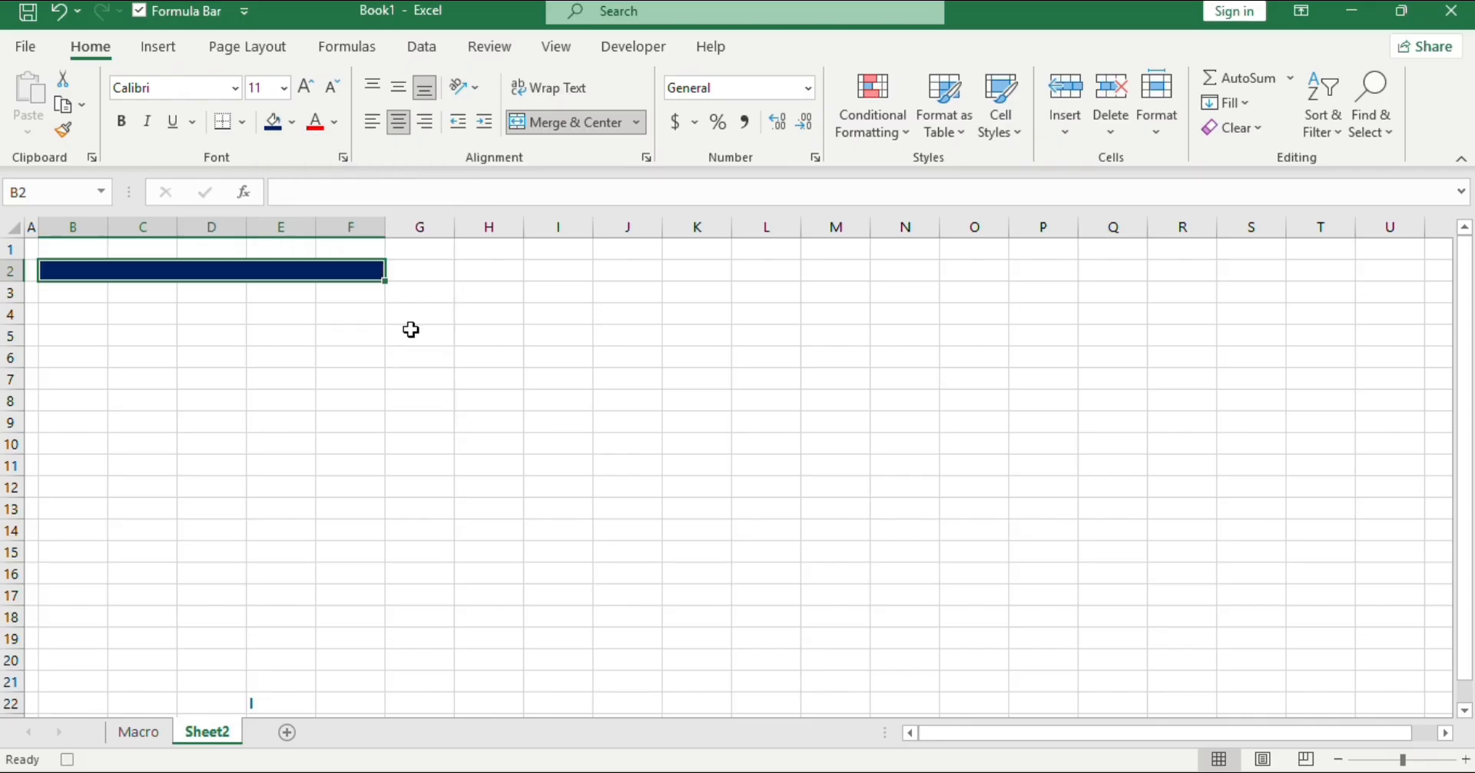
left_click(335, 123)
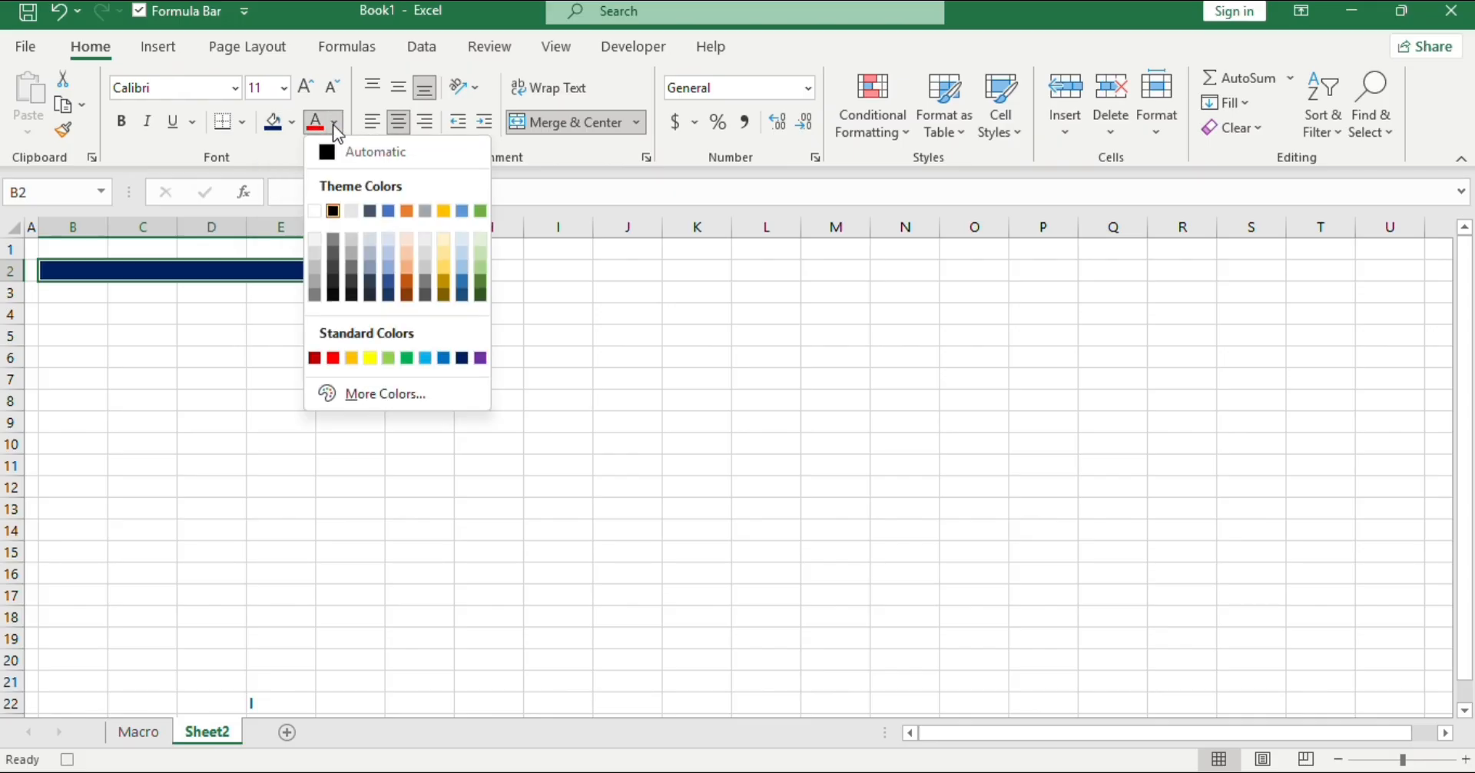
left_click(314, 213)
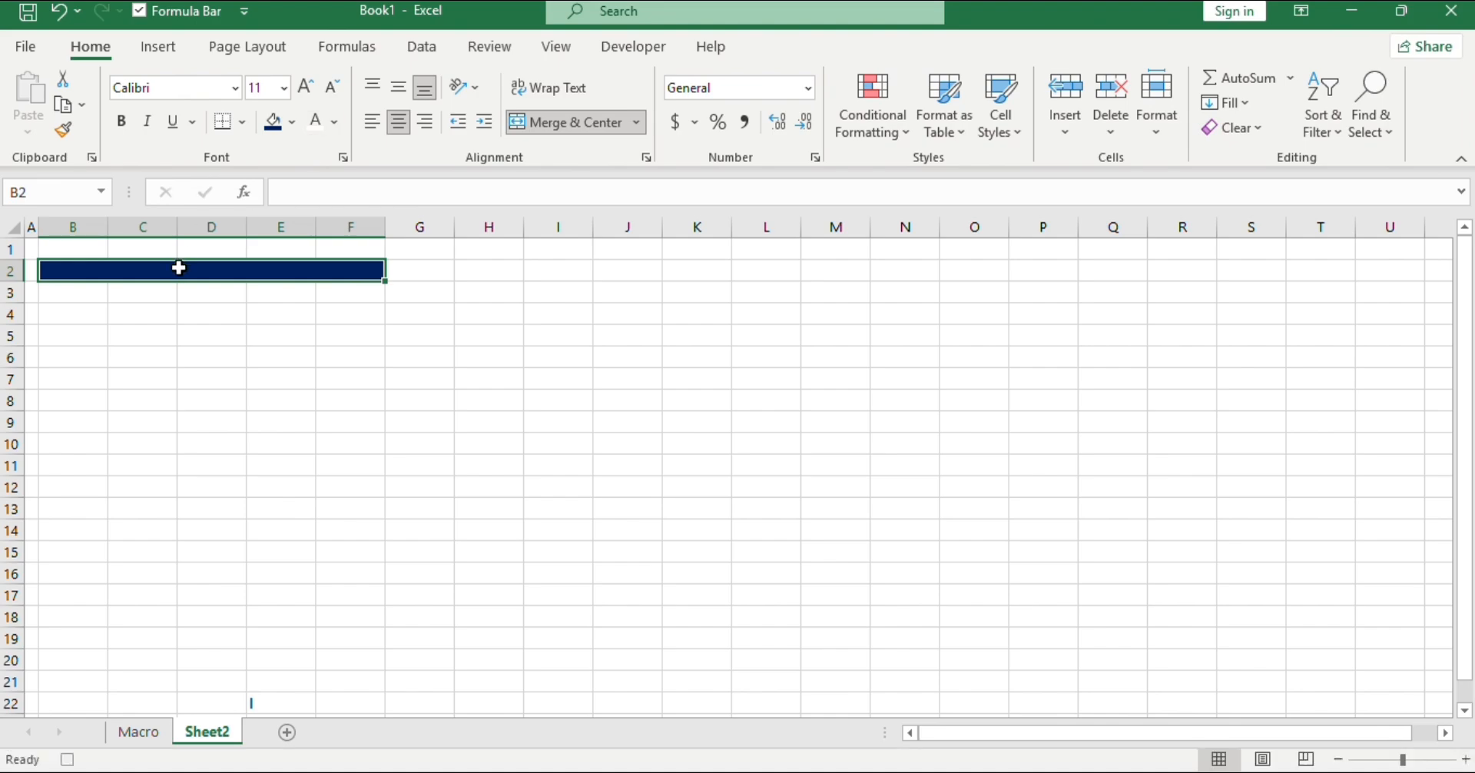
Enter the title "Monthly Sales Report" in the merged cell B2.
type("Month")
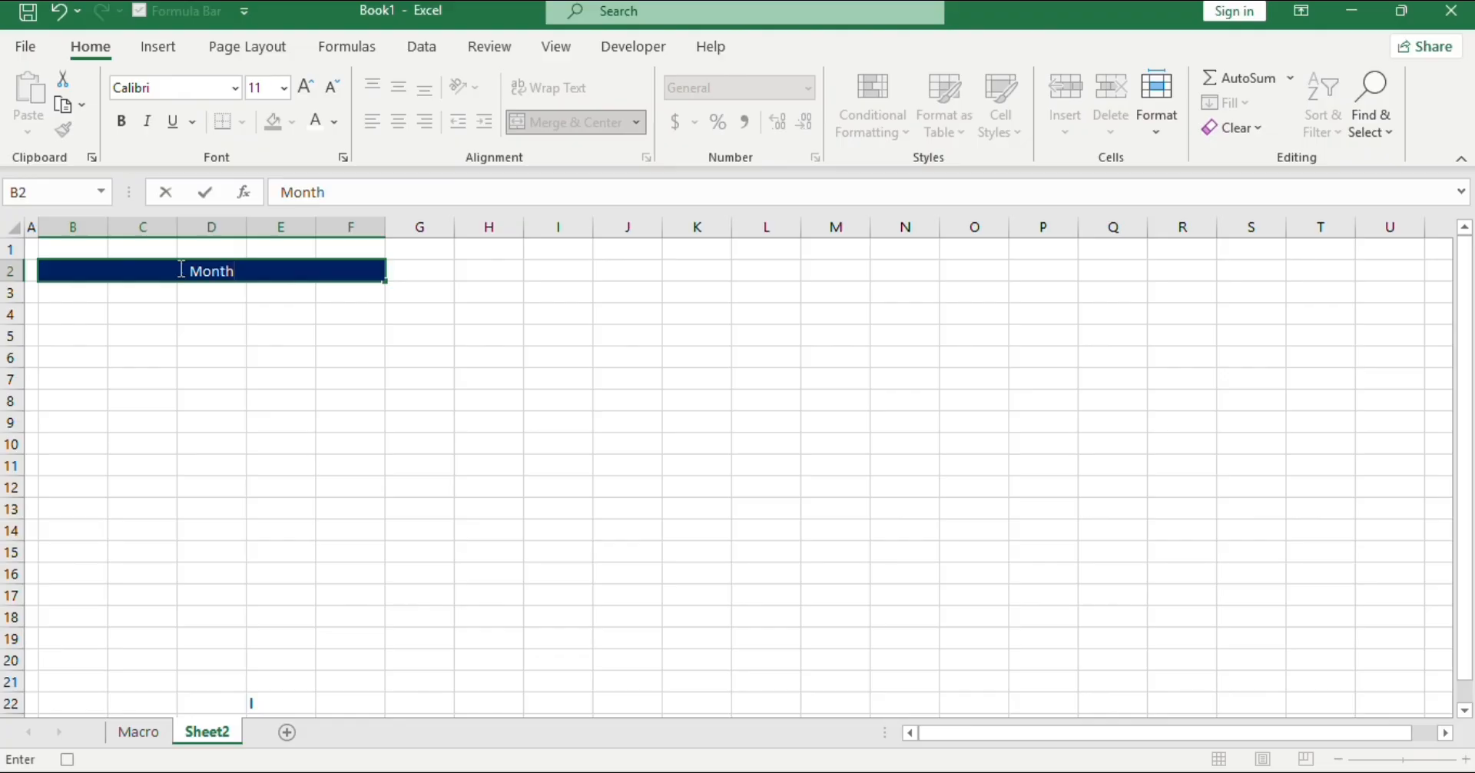
type("ly Sales")
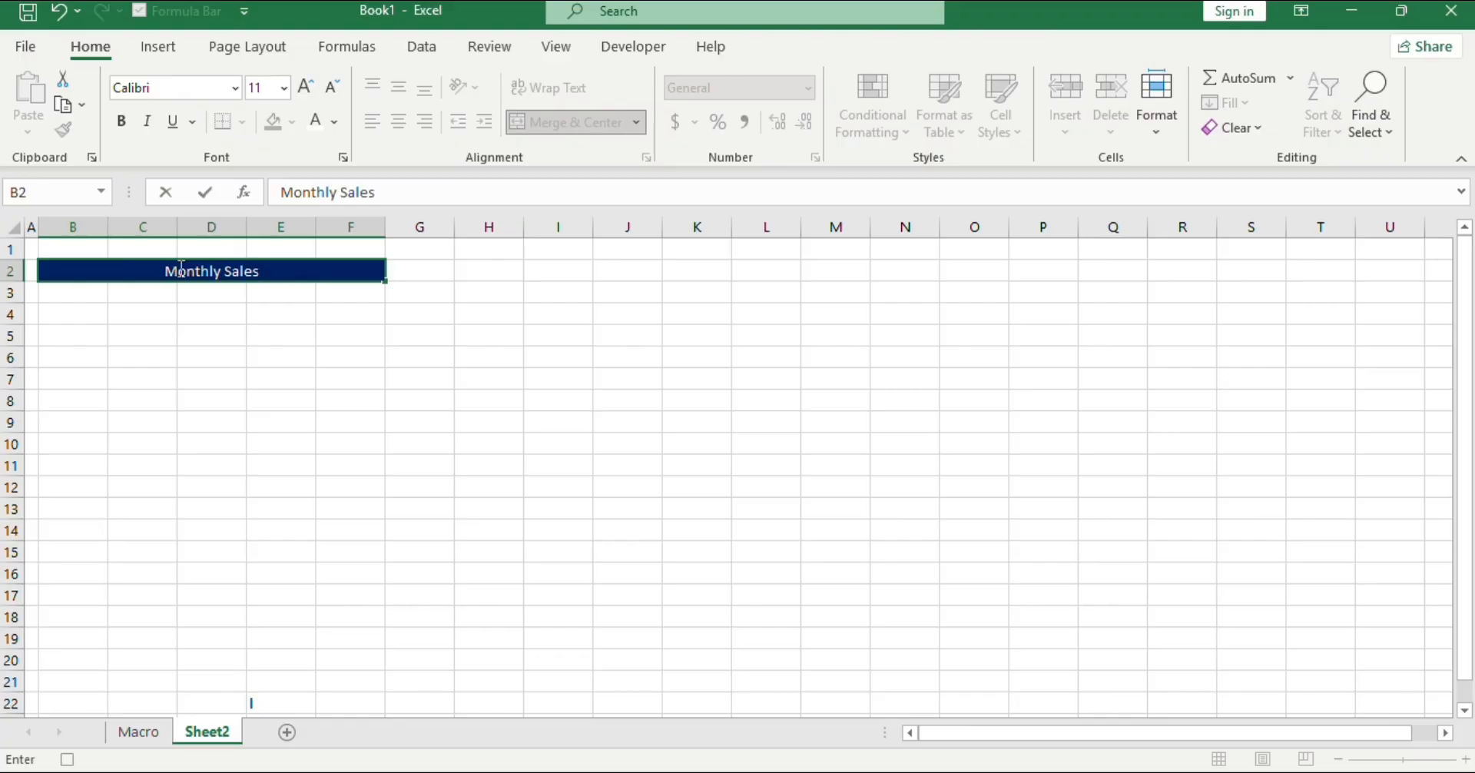
type(" Report")
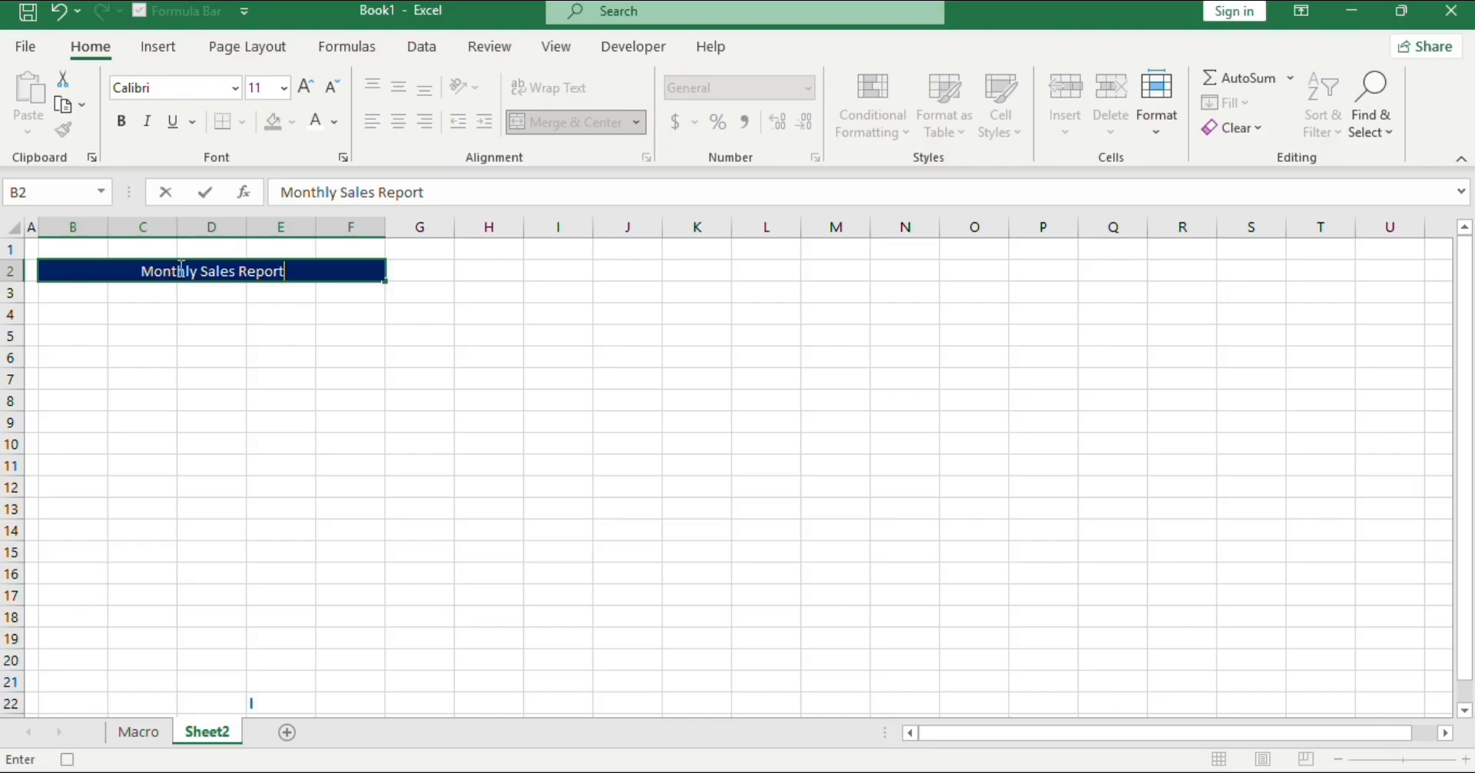
key("ctrl+Return")
left_click(182, 344)
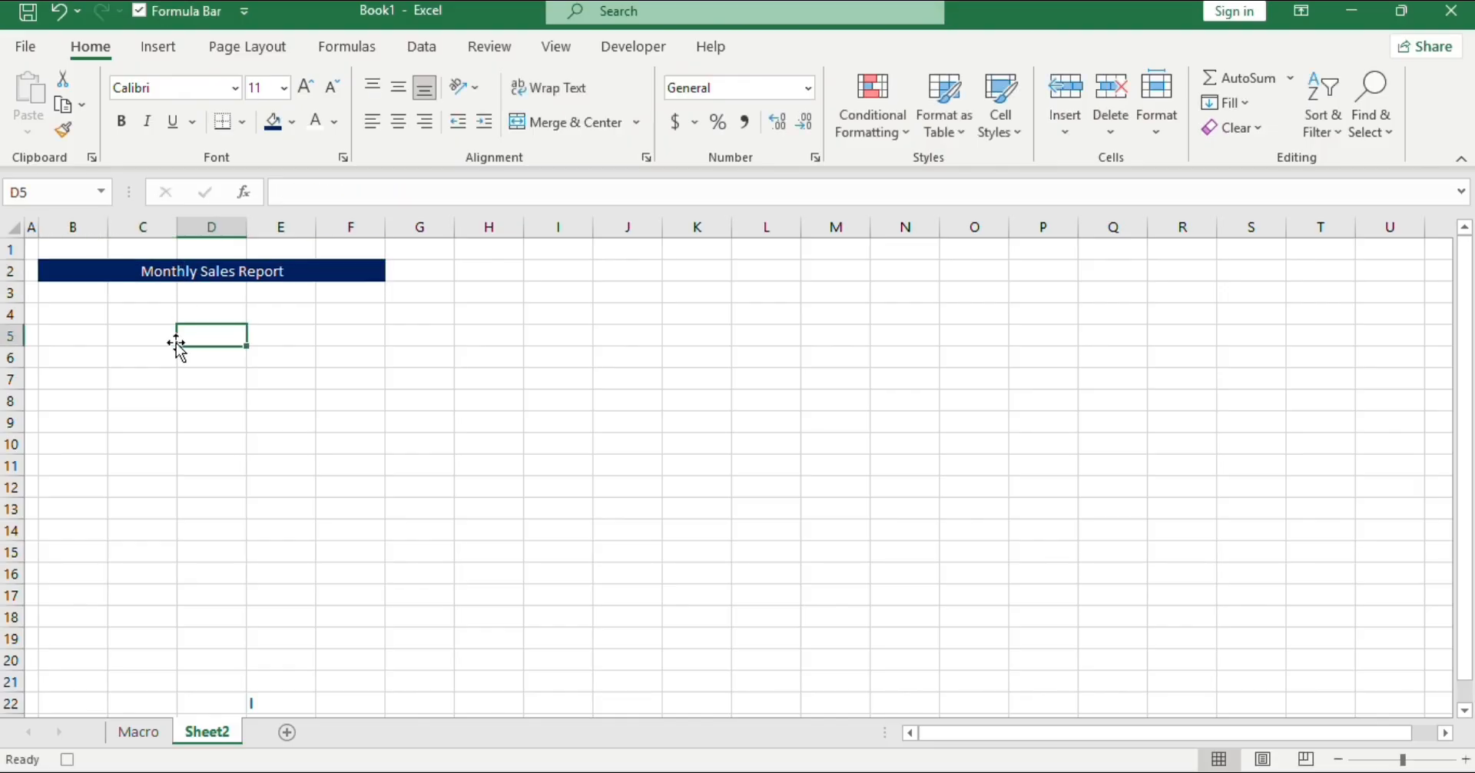
Enter "Period" in B3 and "FY-2026" in C3, and autofill the fiscal years across to F3.
left_click(91, 299)
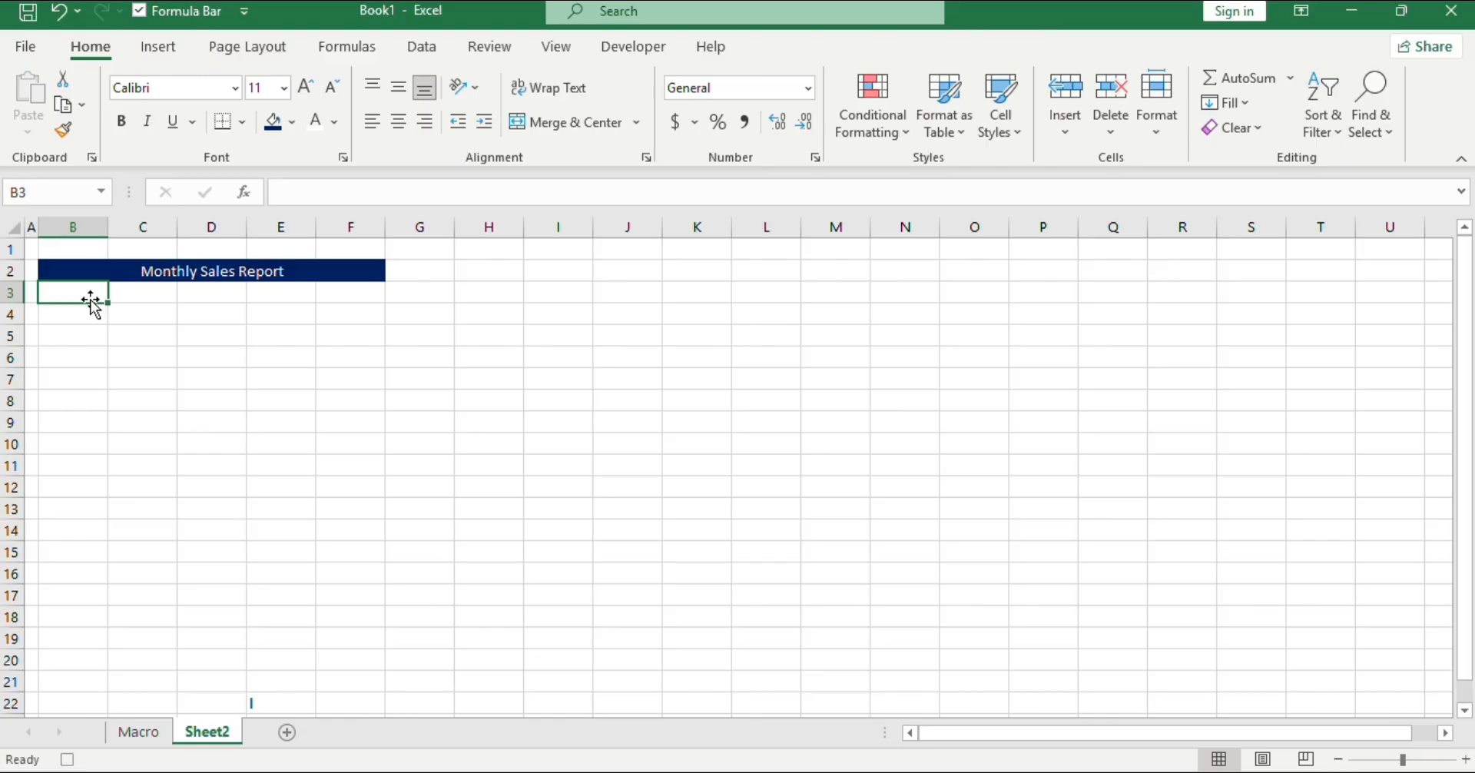
type("Period")
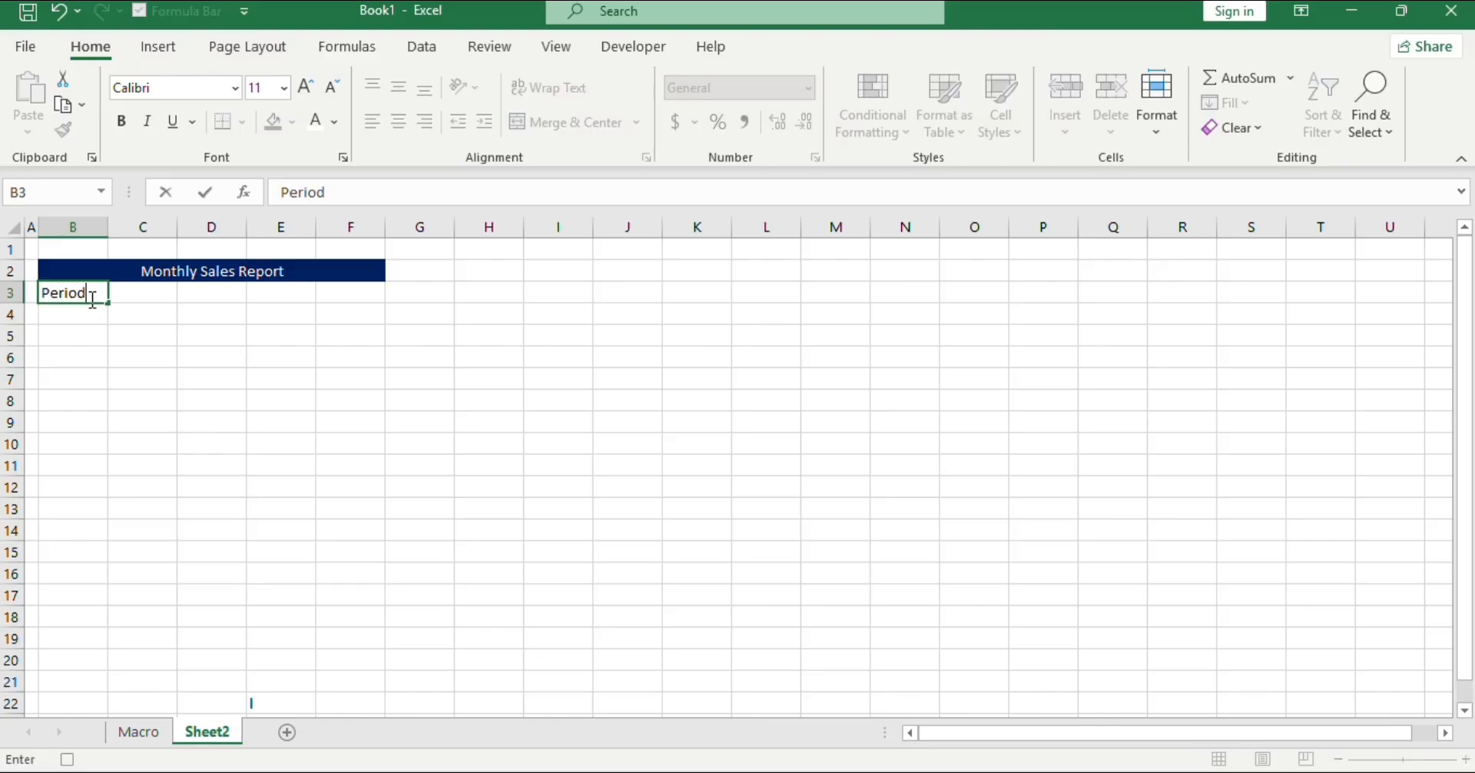
key("Tab")
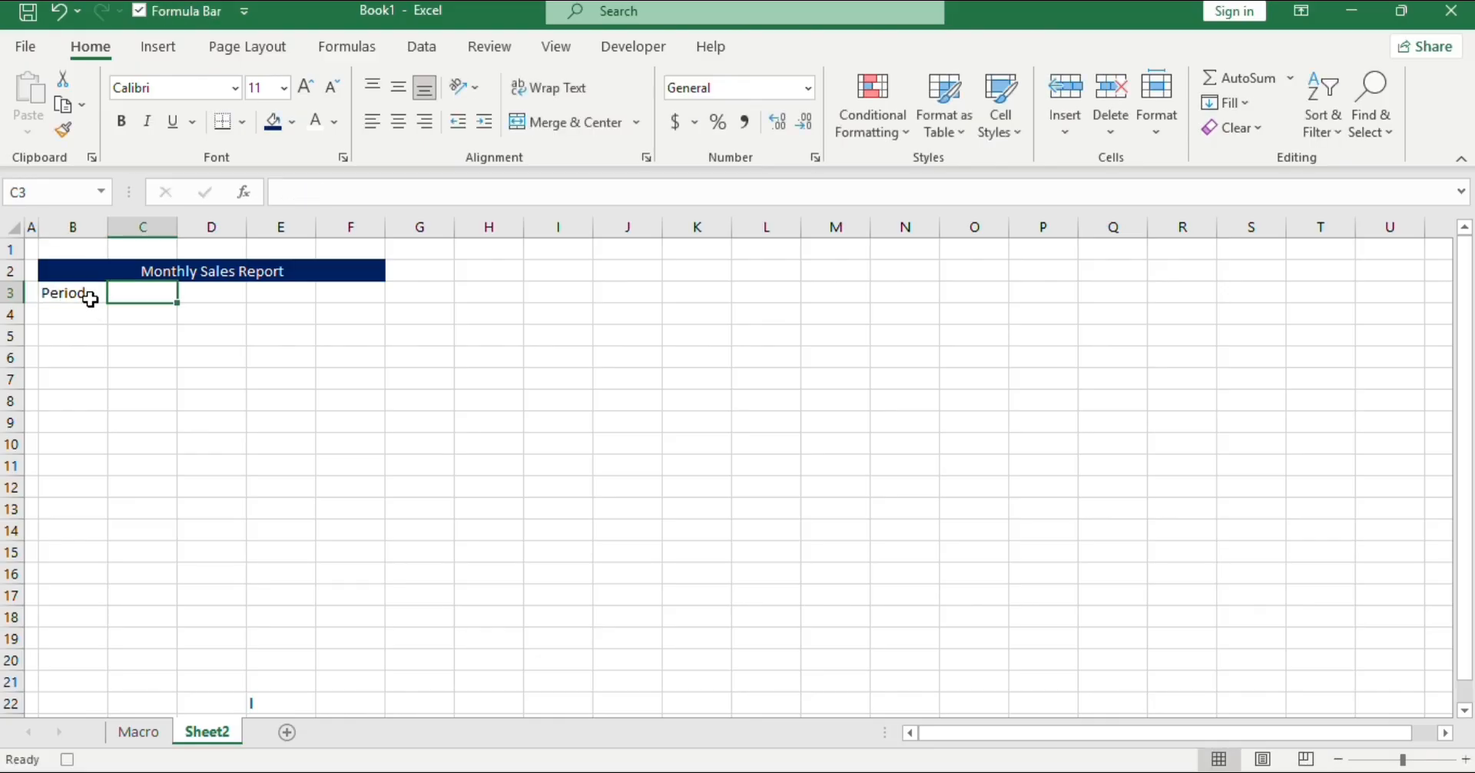
key("F2")
type("F")
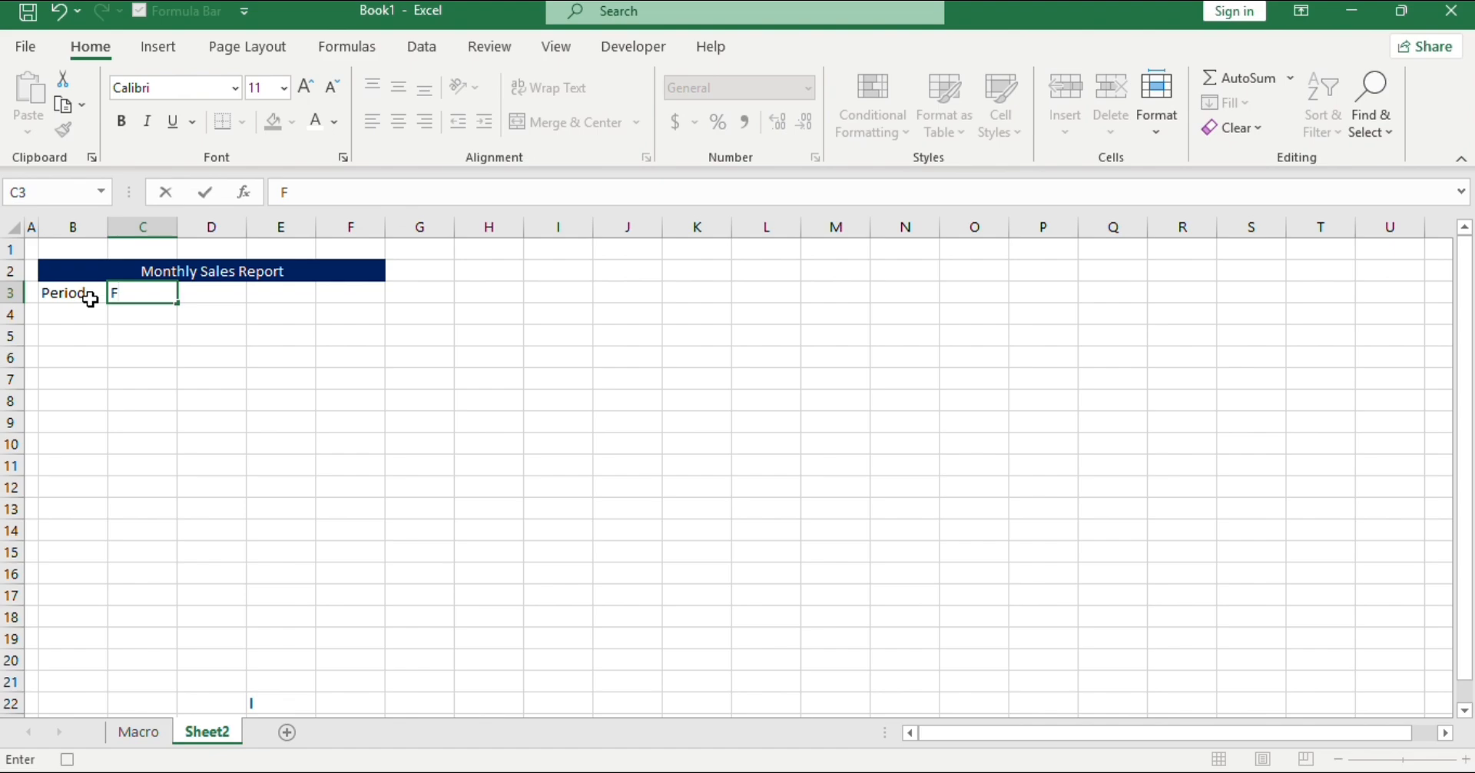
type("Y- 2026")
left_click_drag(181, 304, 363, 304)
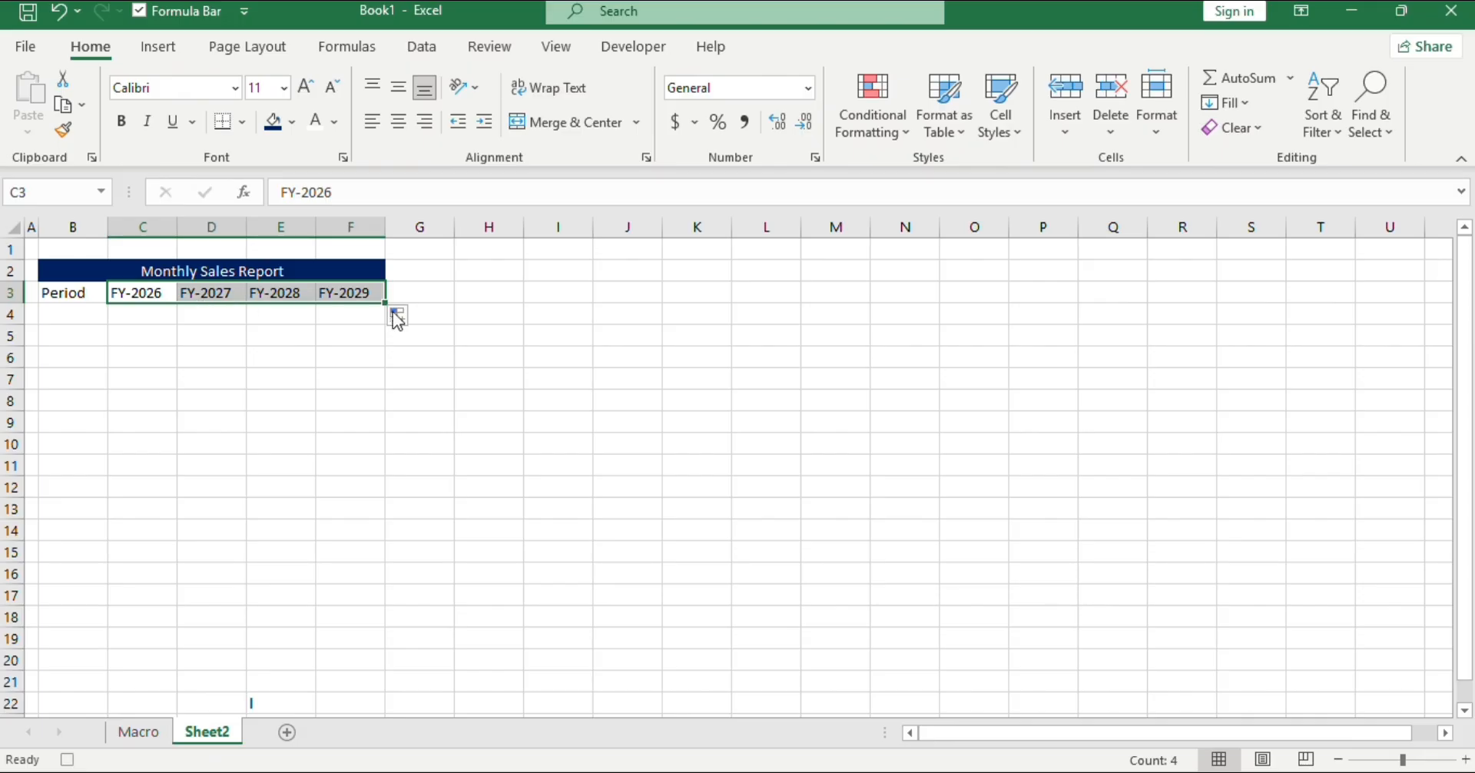
left_click(326, 355)
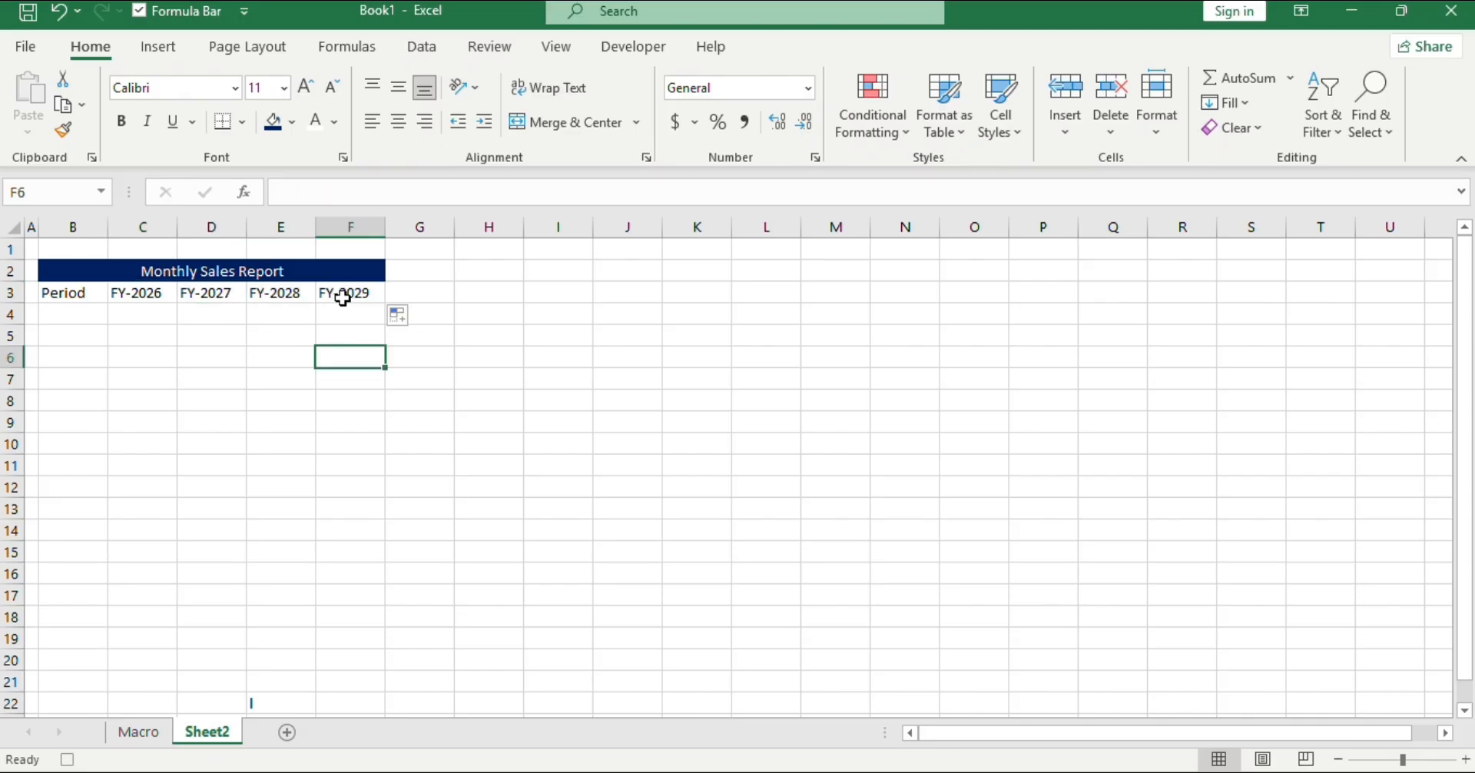
Enter the row labels "Sales", "cost of Sales" and "Gross Profit" in cells B4 to B6.
left_click(92, 313)
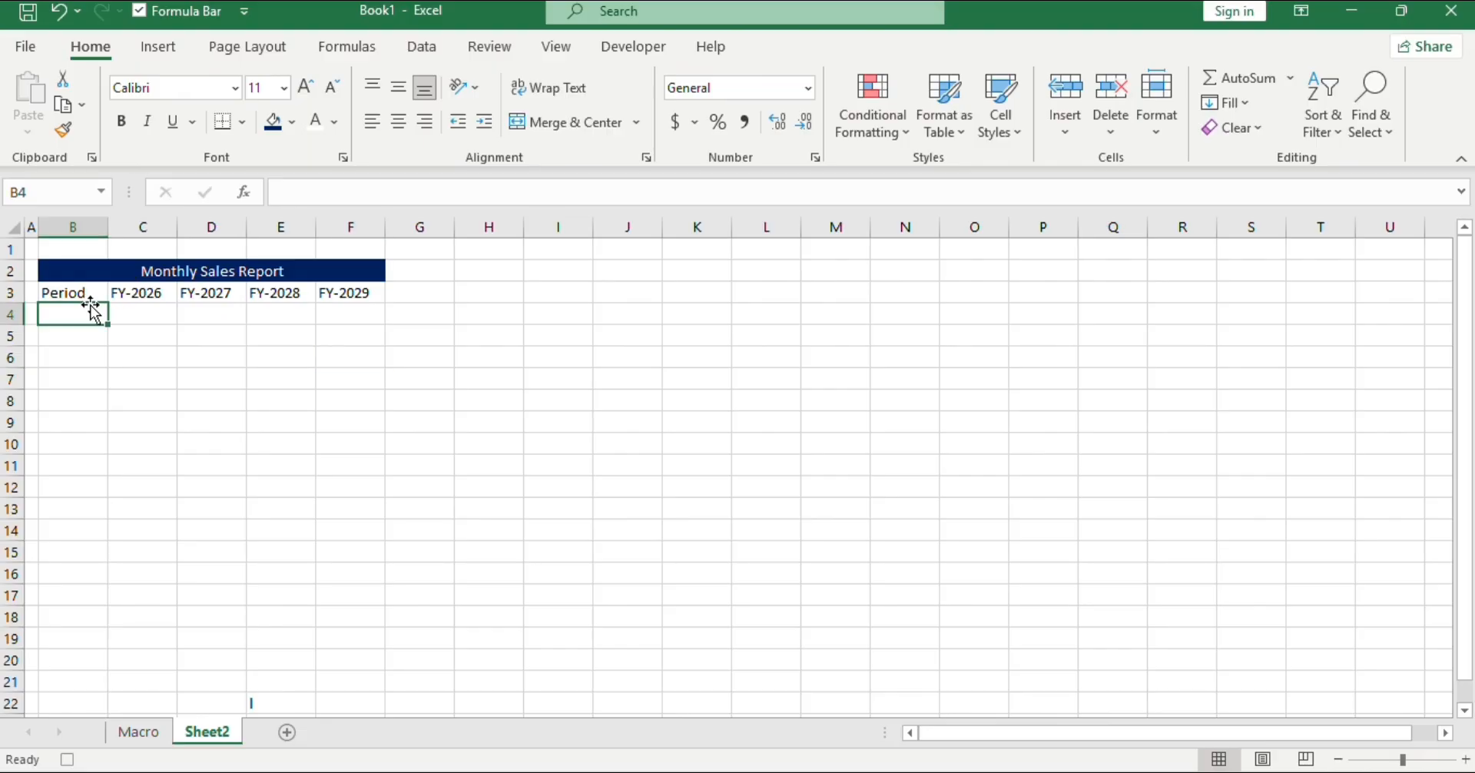
type("Sales")
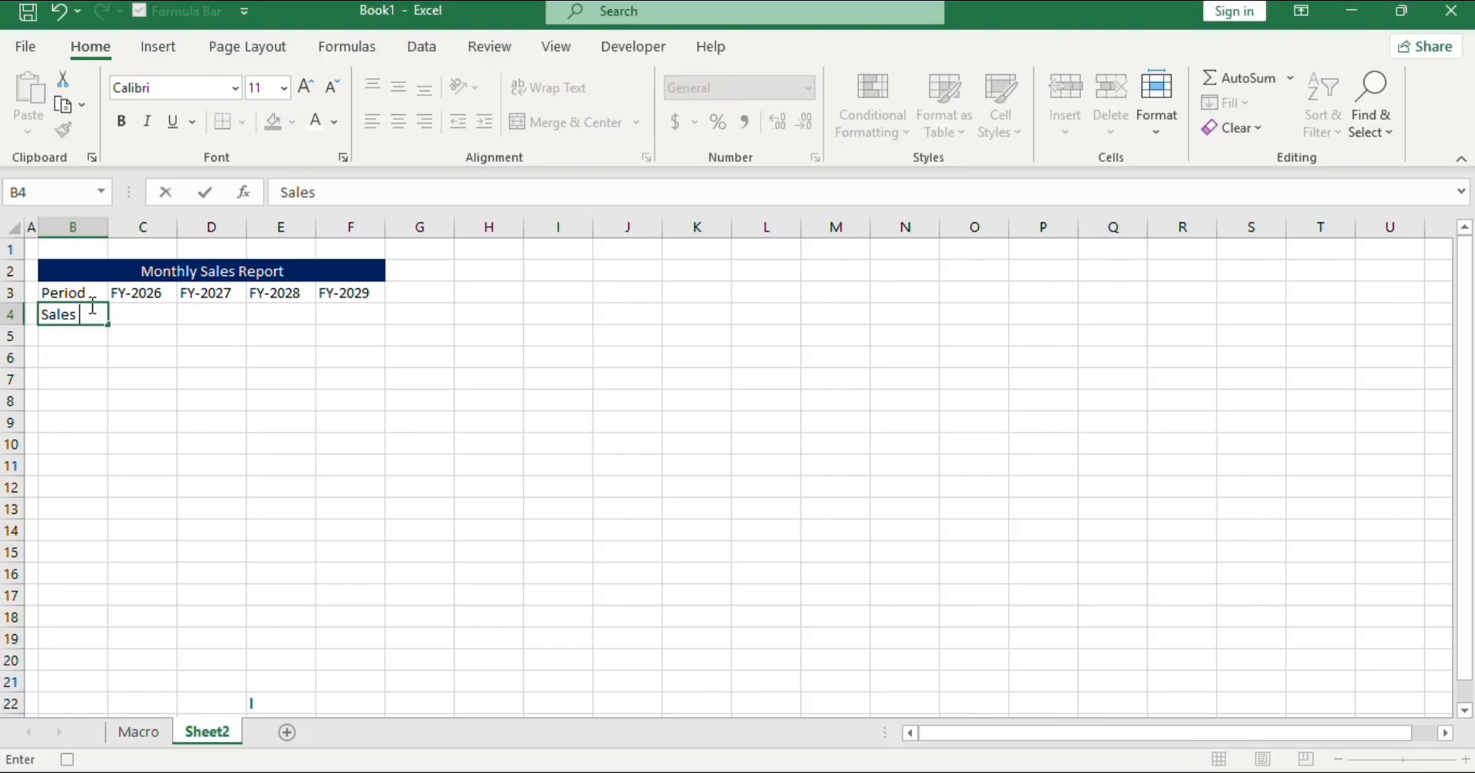
key("Return")
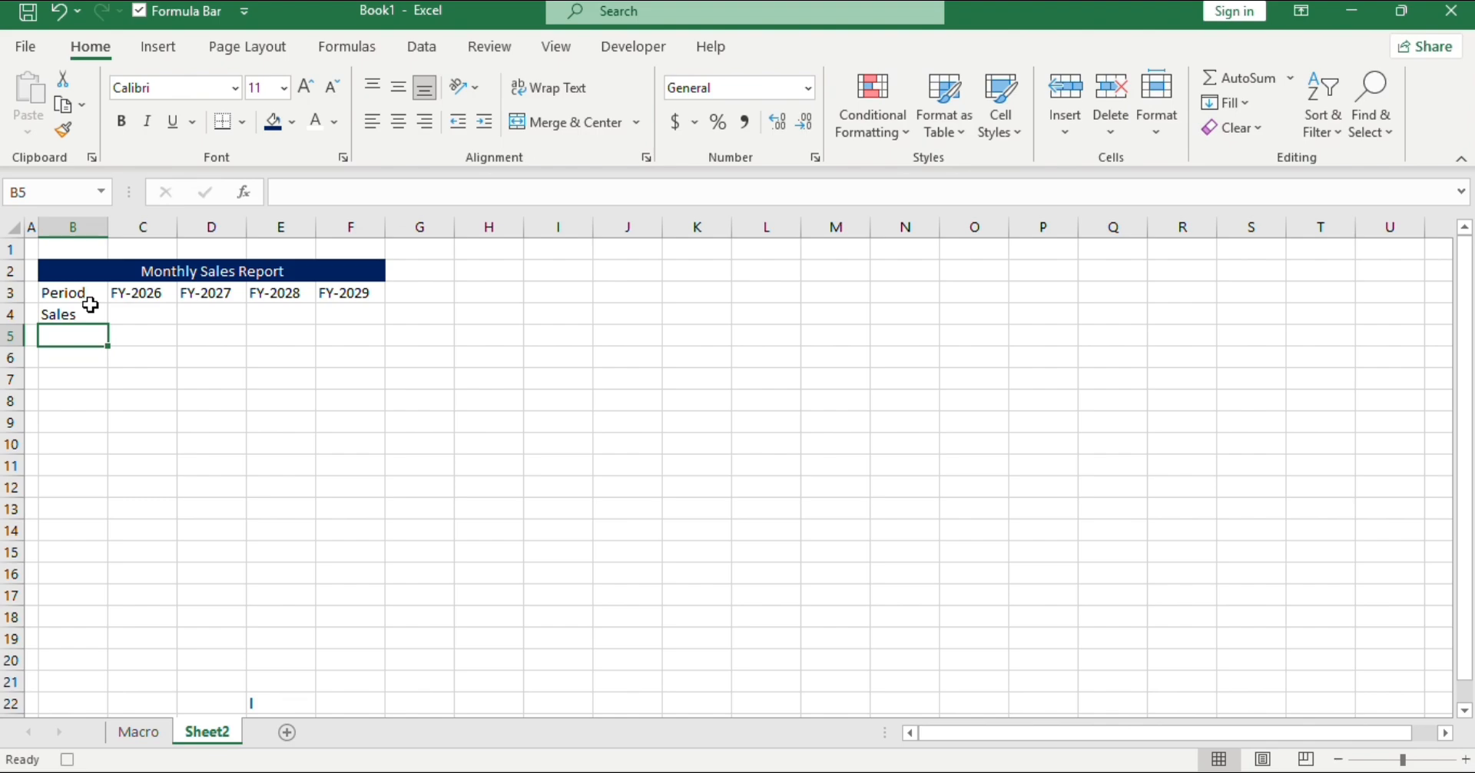
key("F2")
type("t")
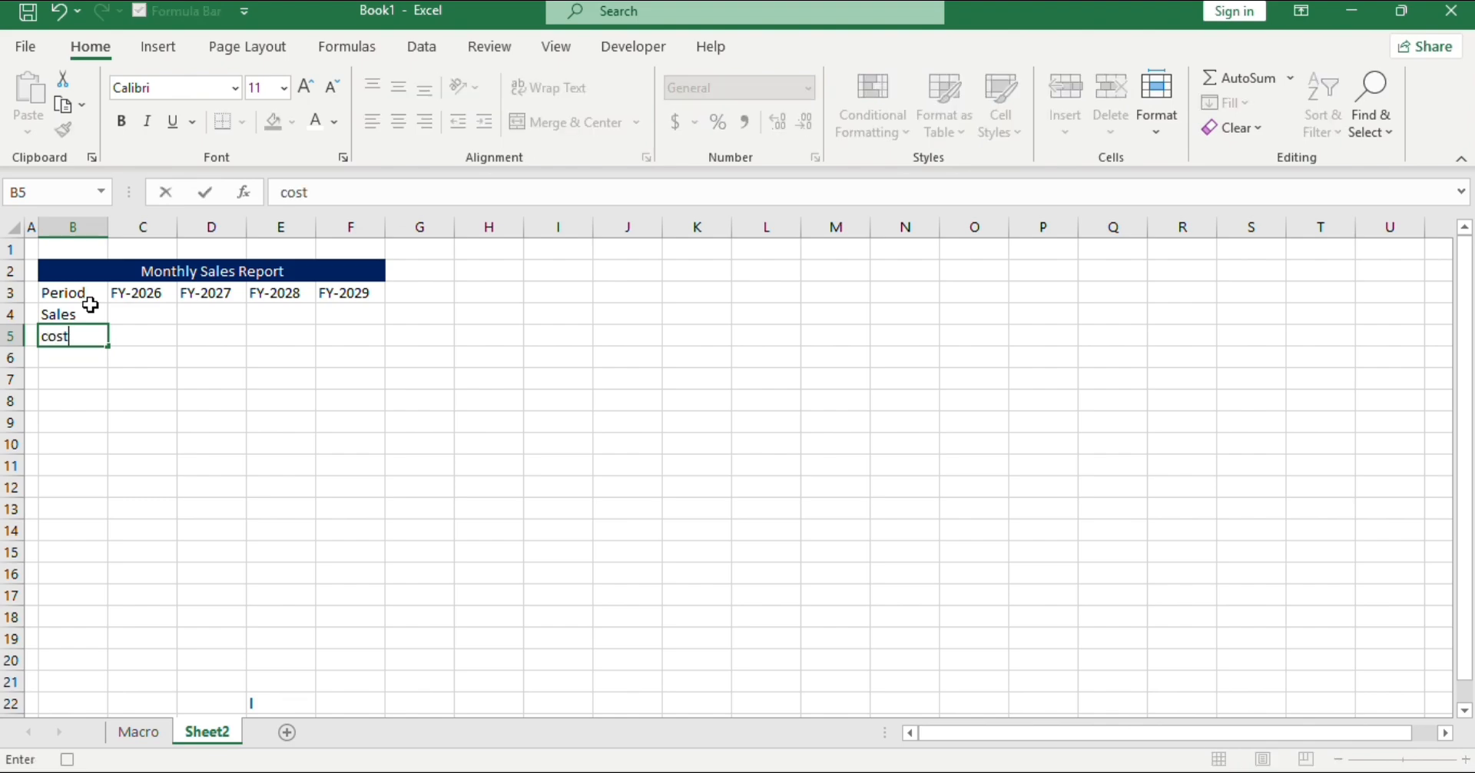
type(" of Sales")
key("Return")
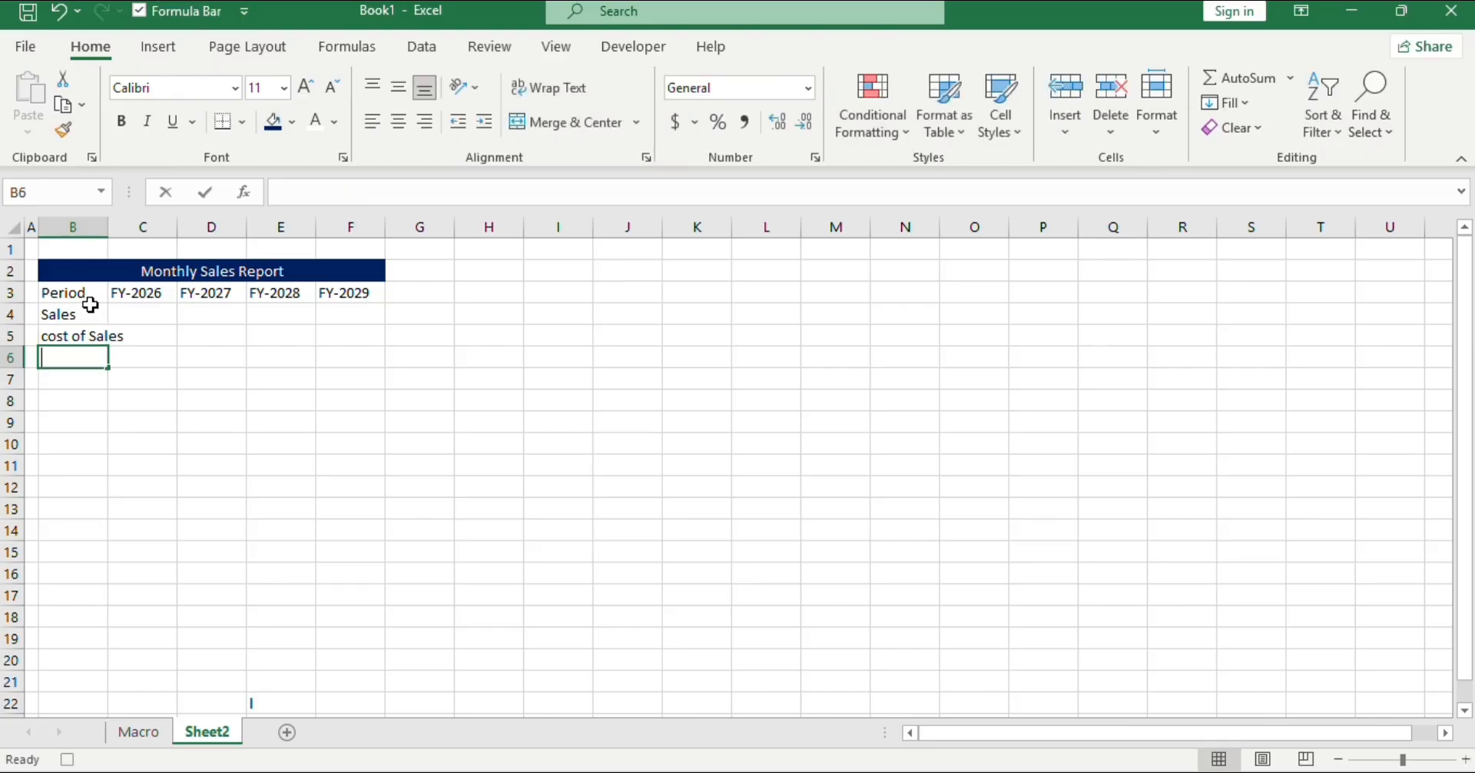
type("Gross Profit")
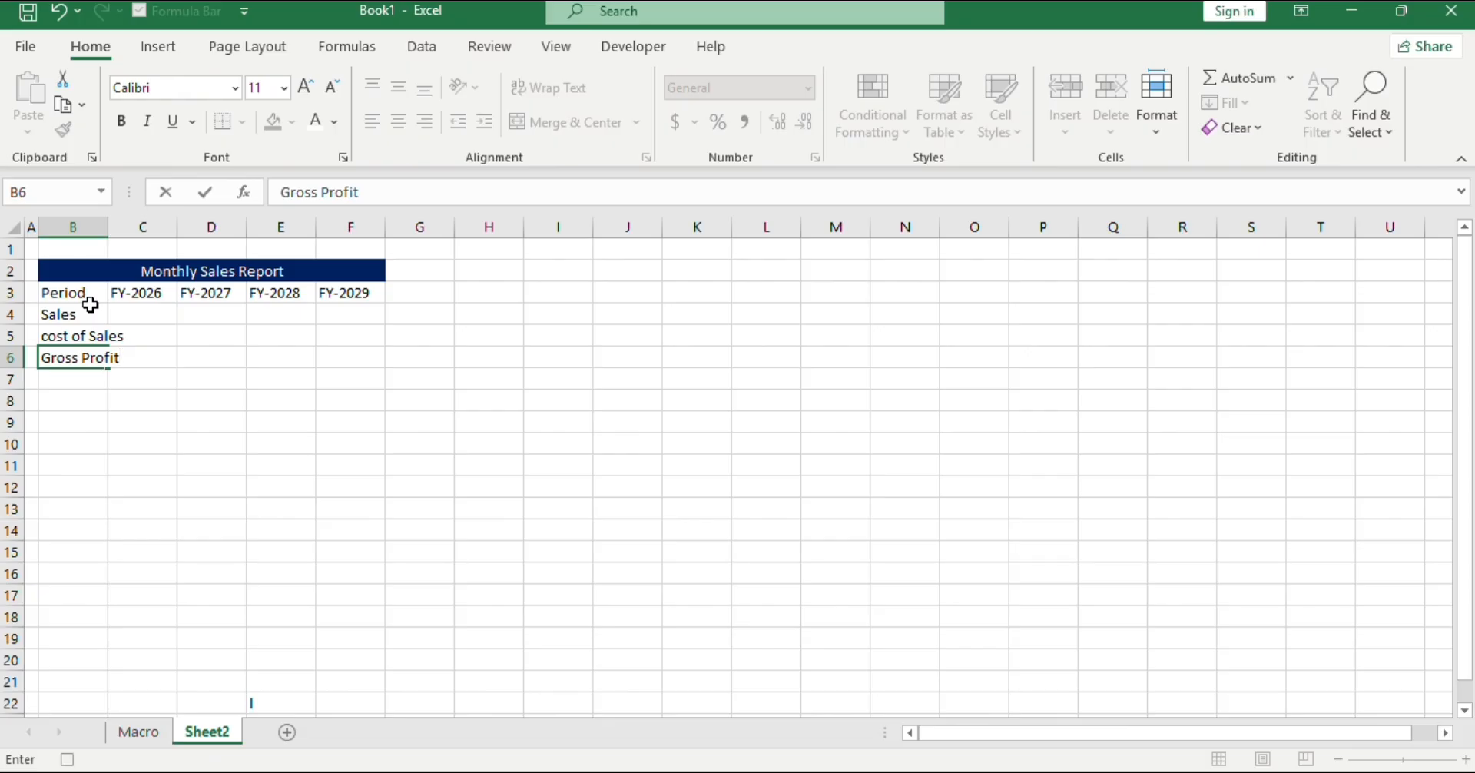
key("Return")
Enter the row labels "Operating Expenses" in B7 and "Operating Profit" in B8.
type("Opera")
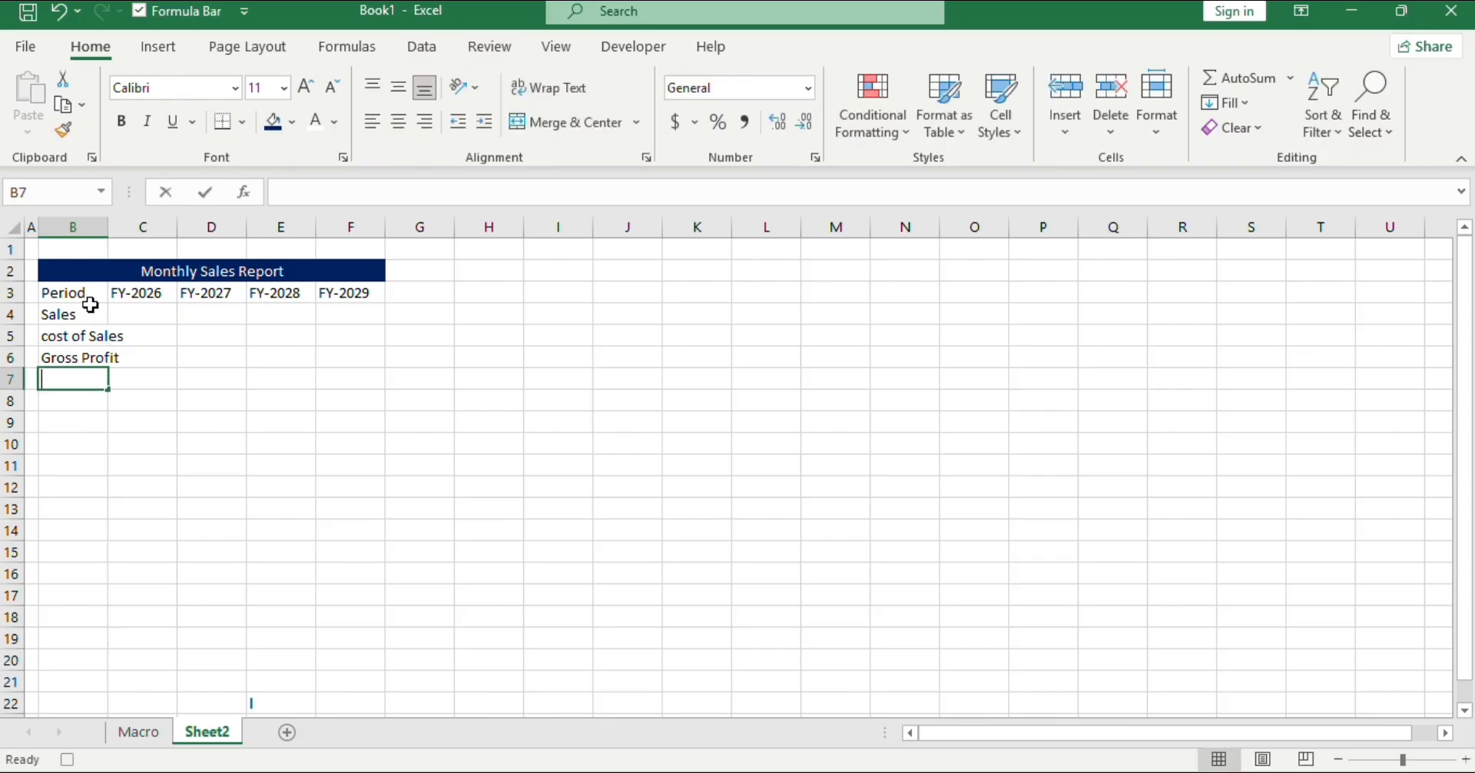
type("t")
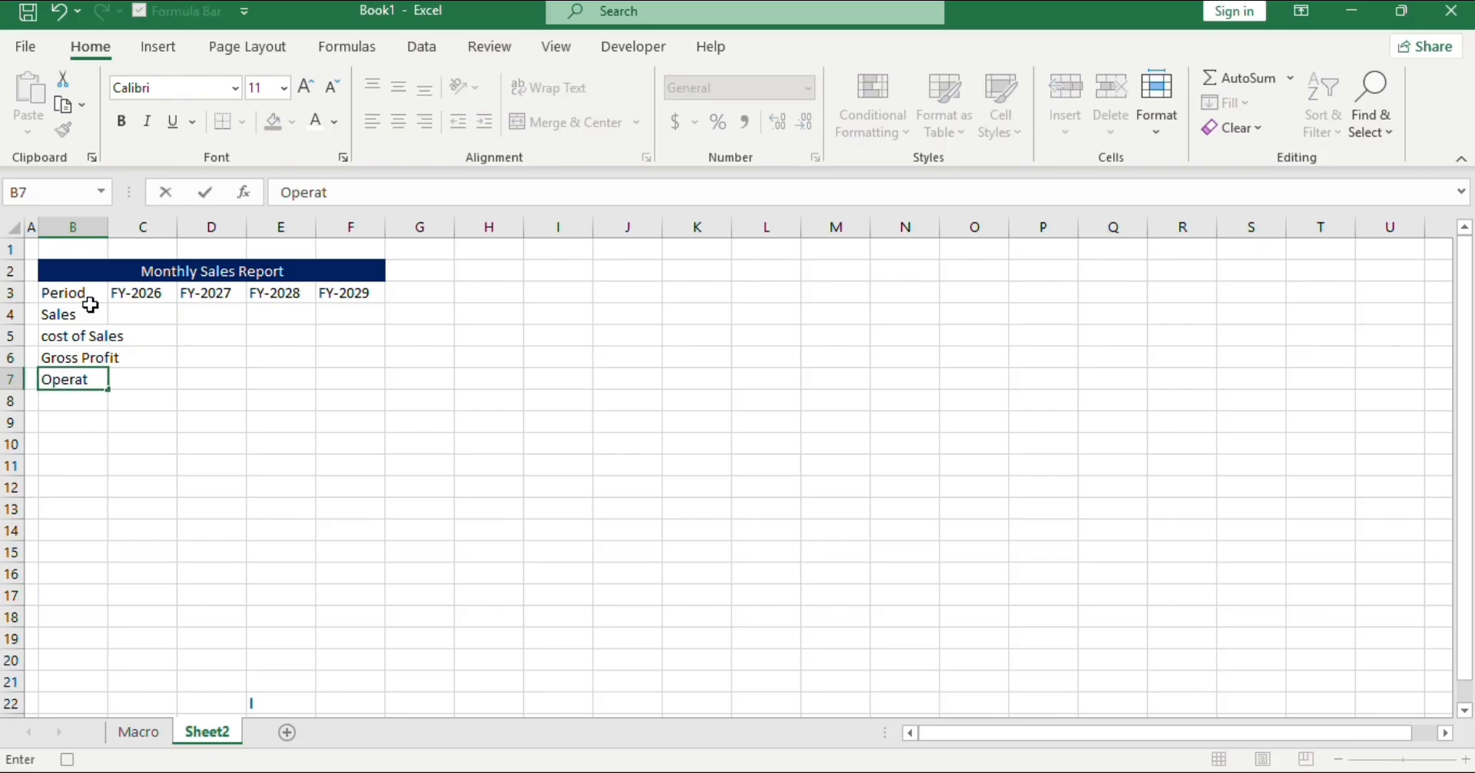
type("ing Expense")
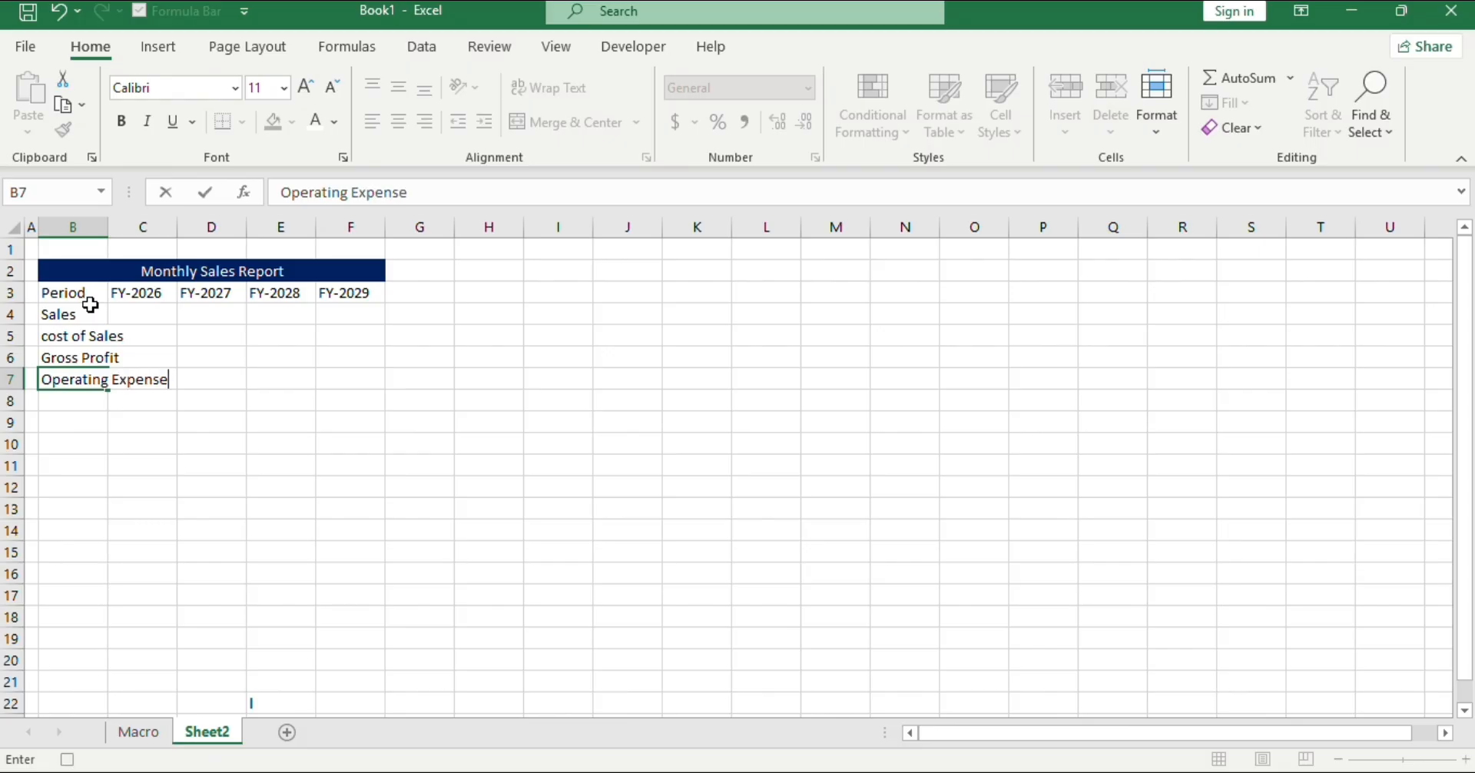
type("s")
key("Return")
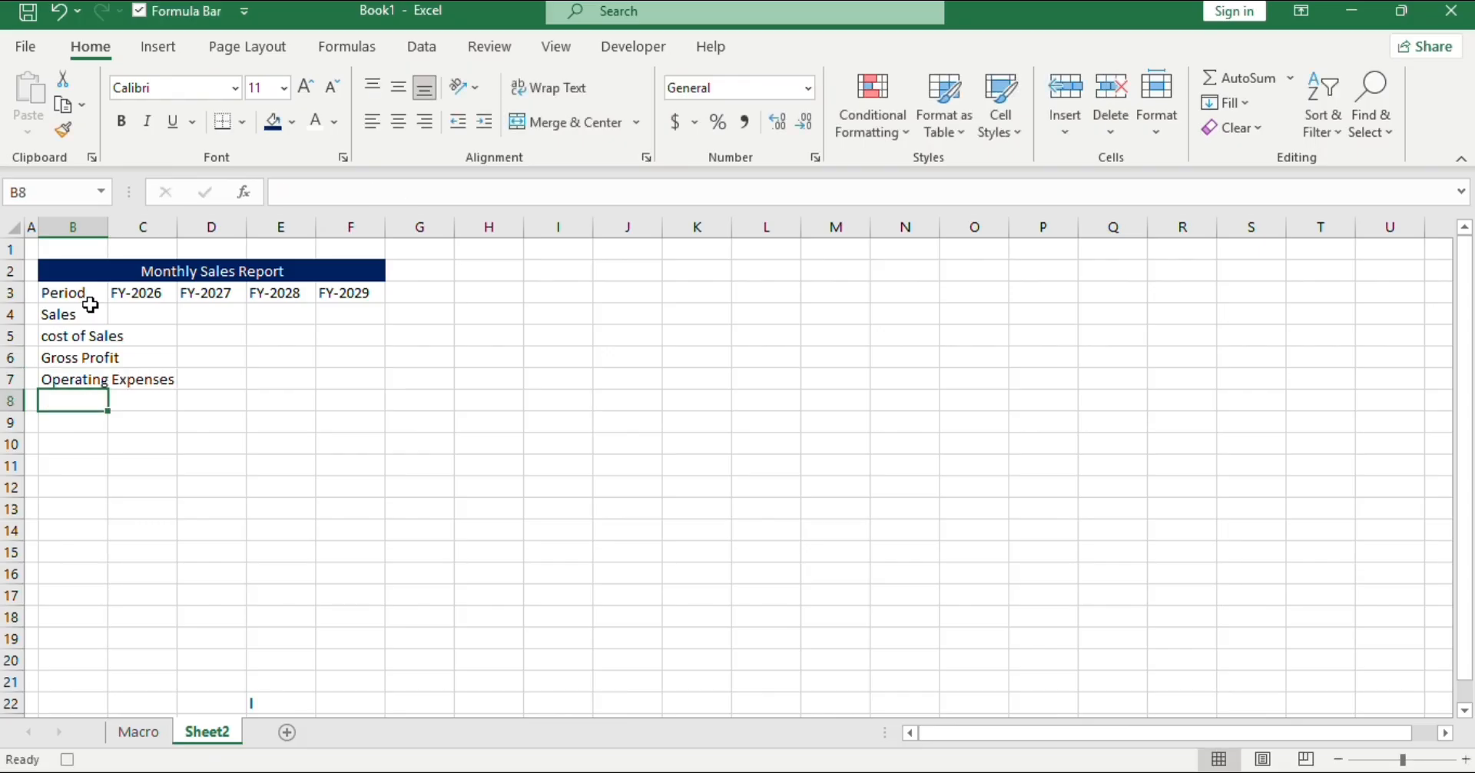
type("Oper")
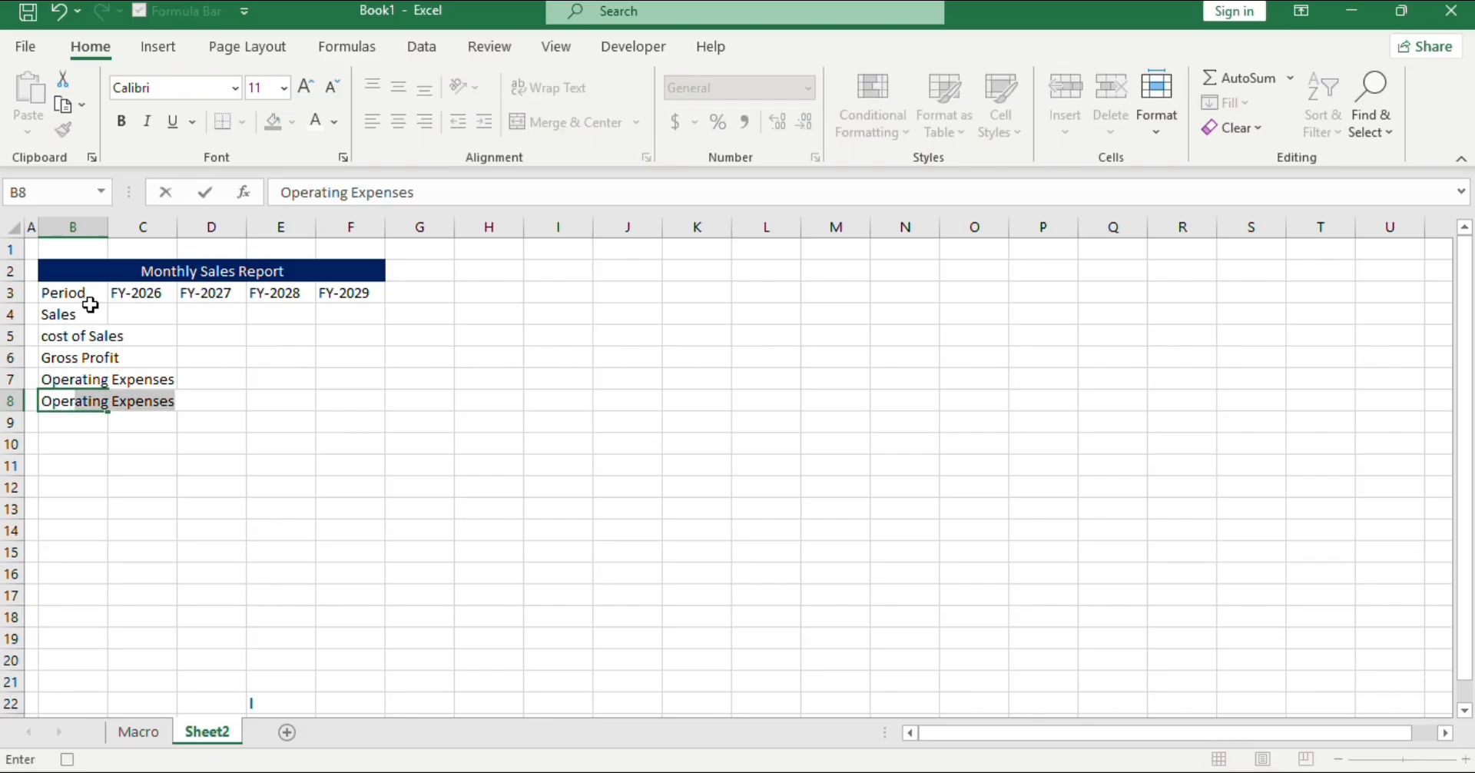
type("ating Profit")
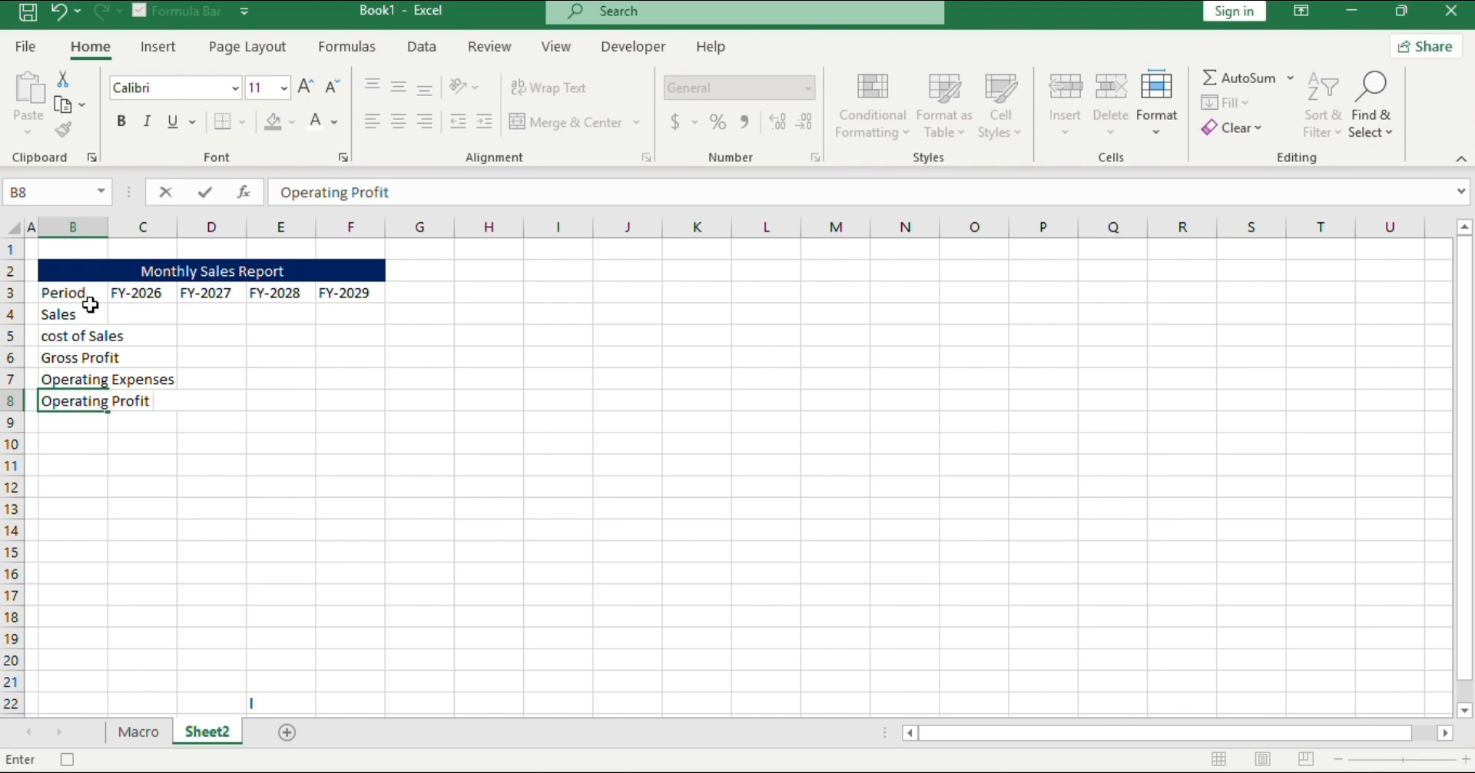
key("Return")
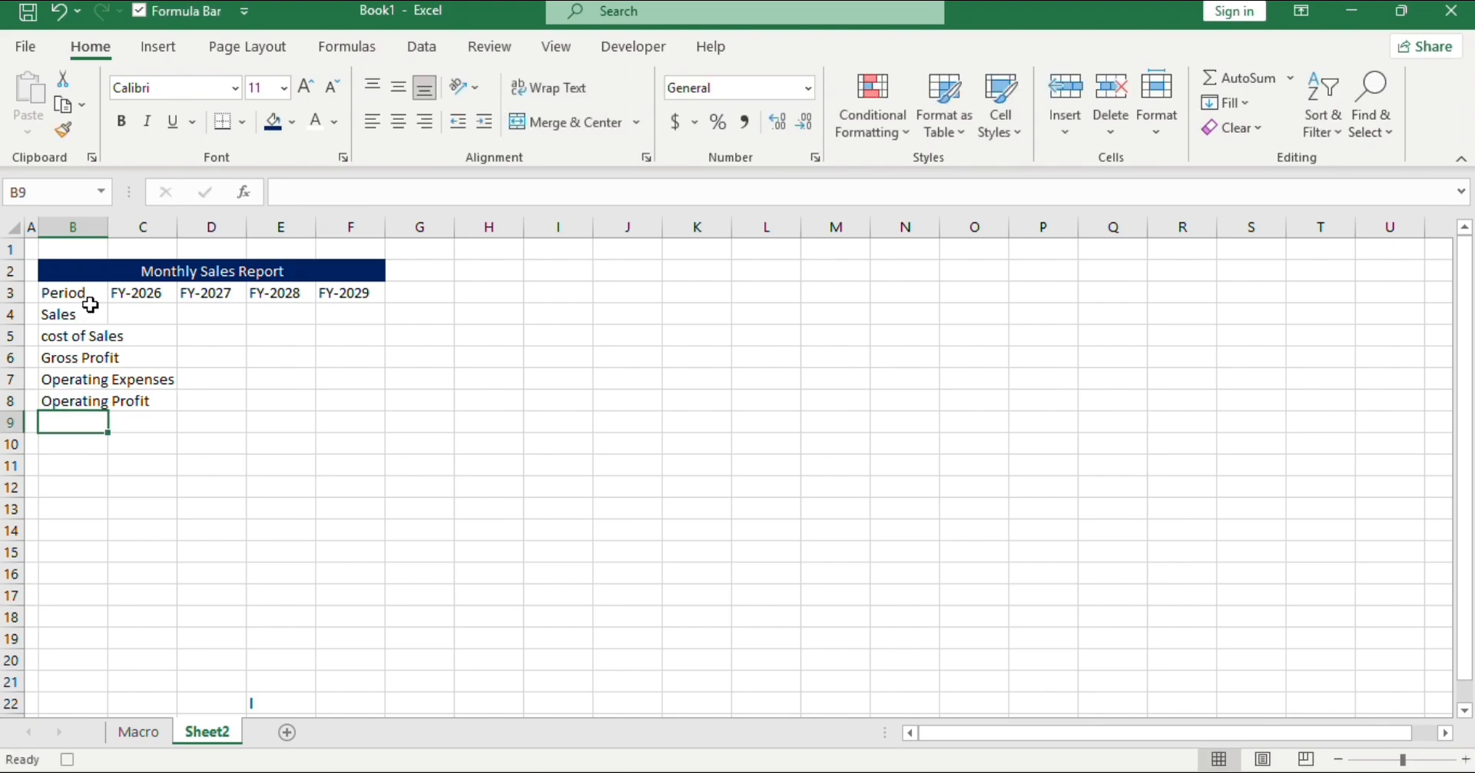
Enter the row labels "Interest" in B9 and "EBT" in B10.
key("BackSpace")
type("Inter")
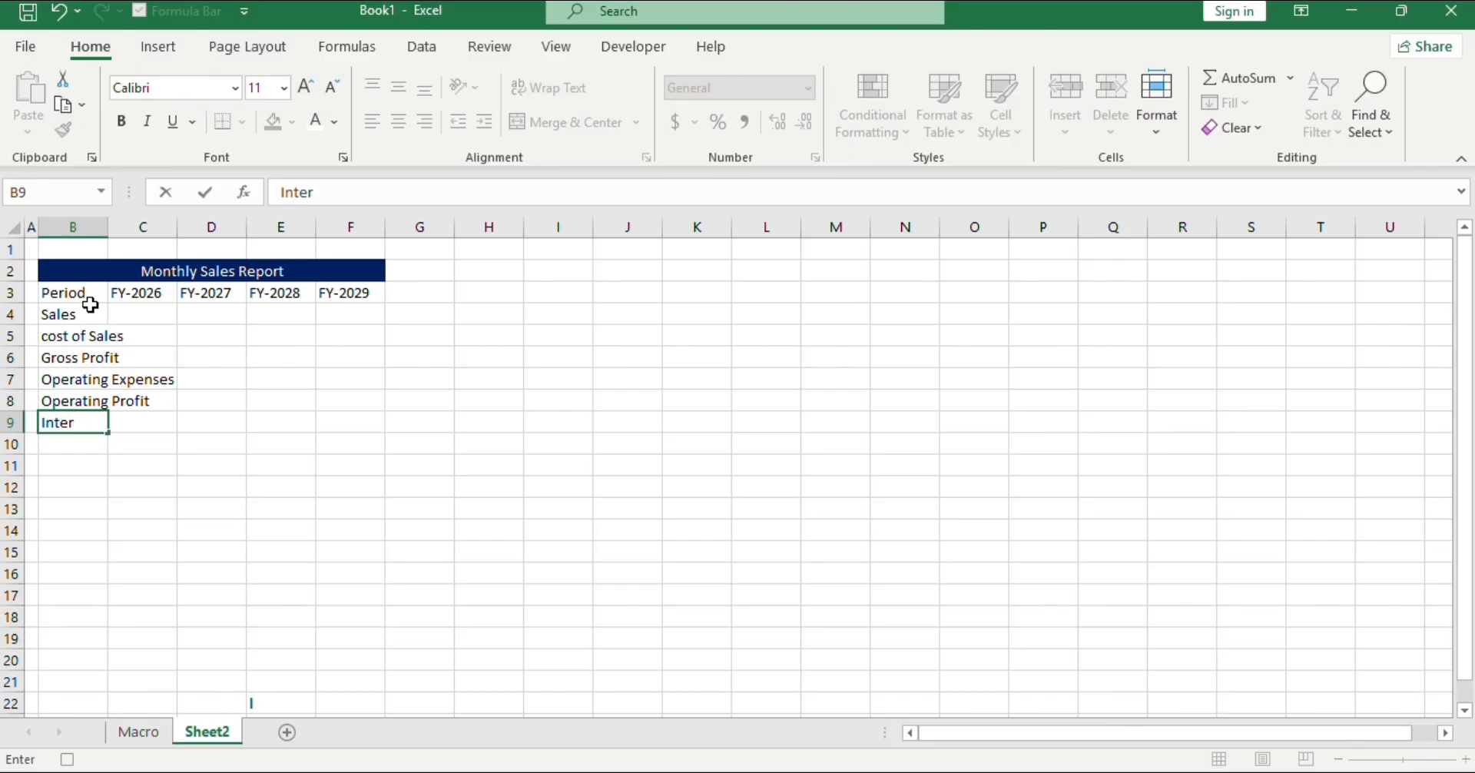
type("s")
type("est")
key("Return")
type("E")
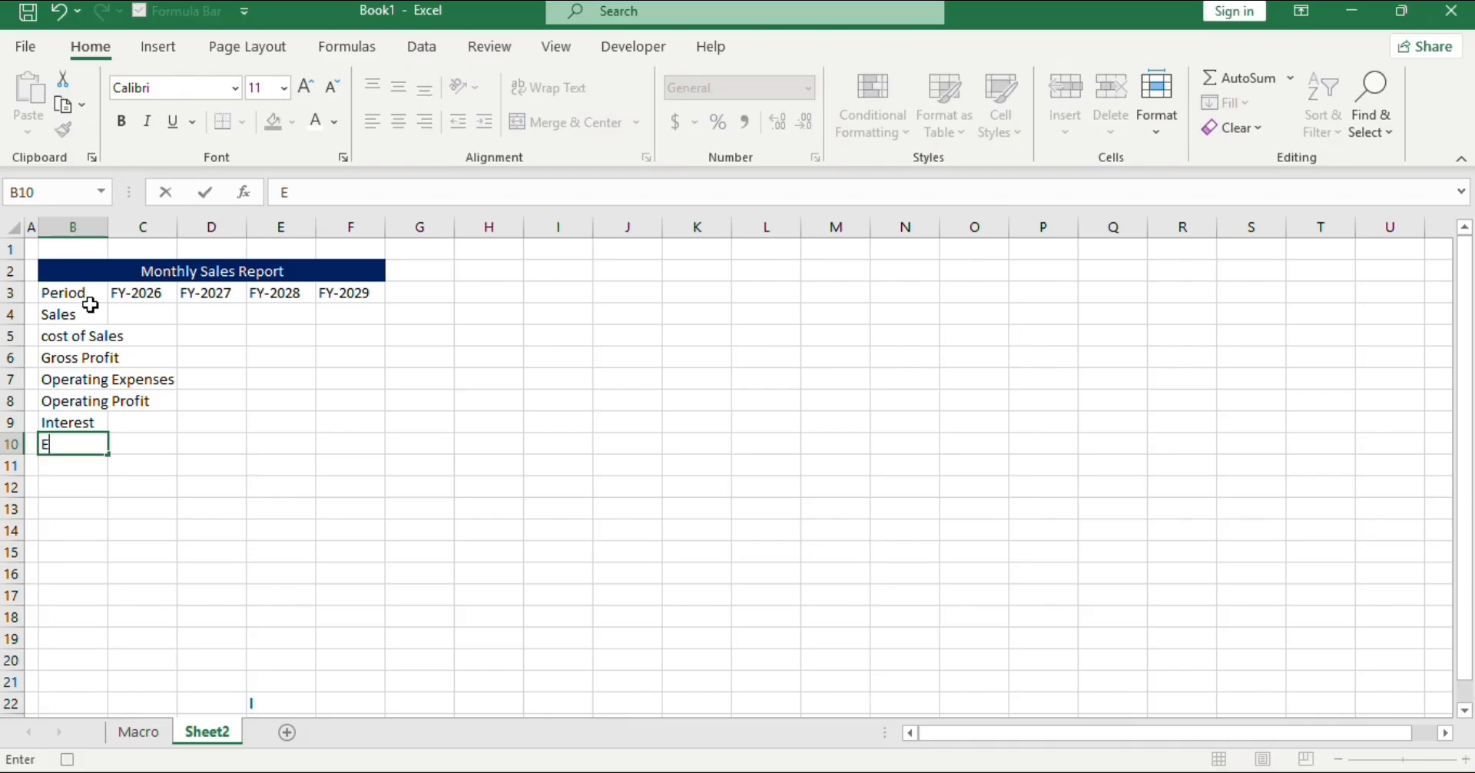
type("BT")
key("Return")
Enter the row labels "Taxes" in B11 and "EAT" in B12.
type("T")
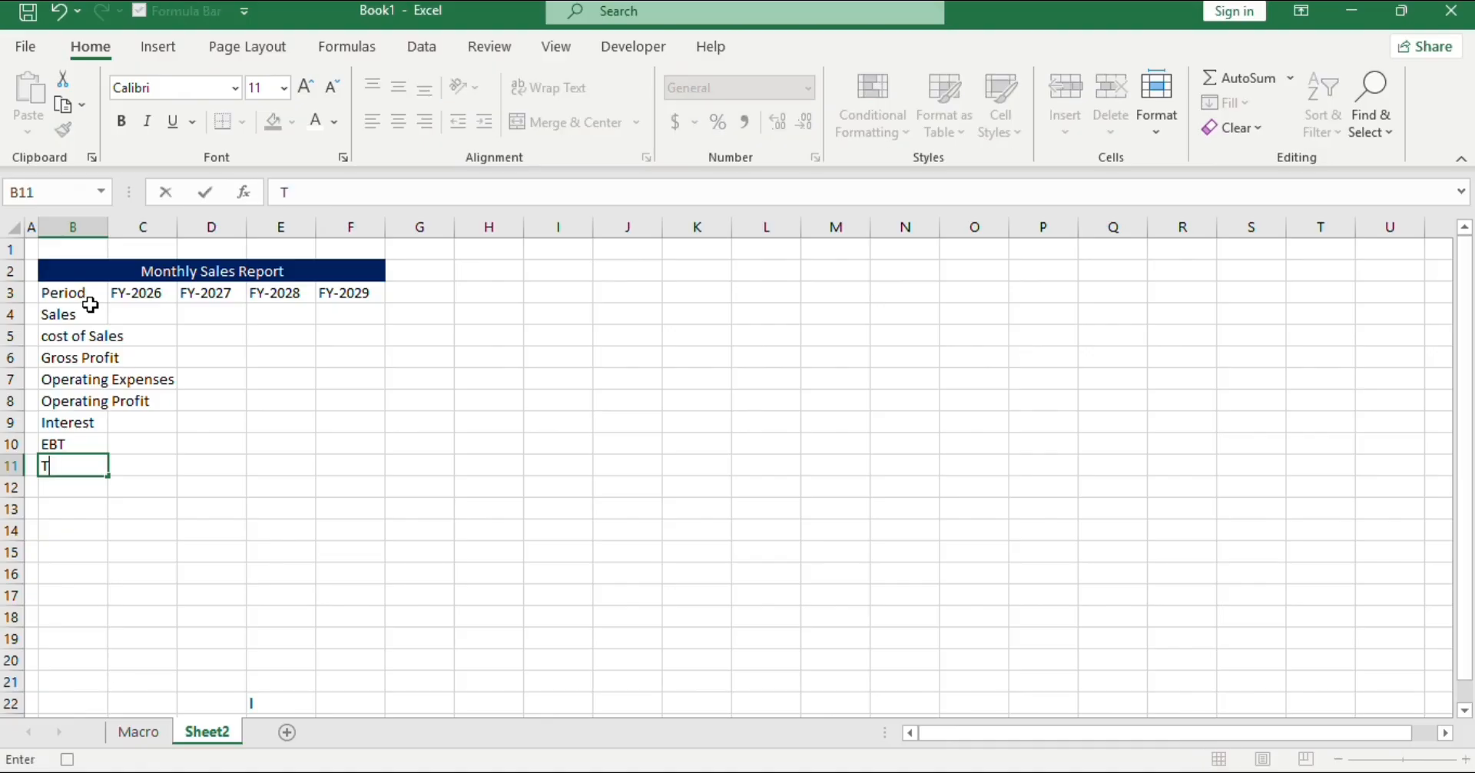
type("axes")
key("Return")
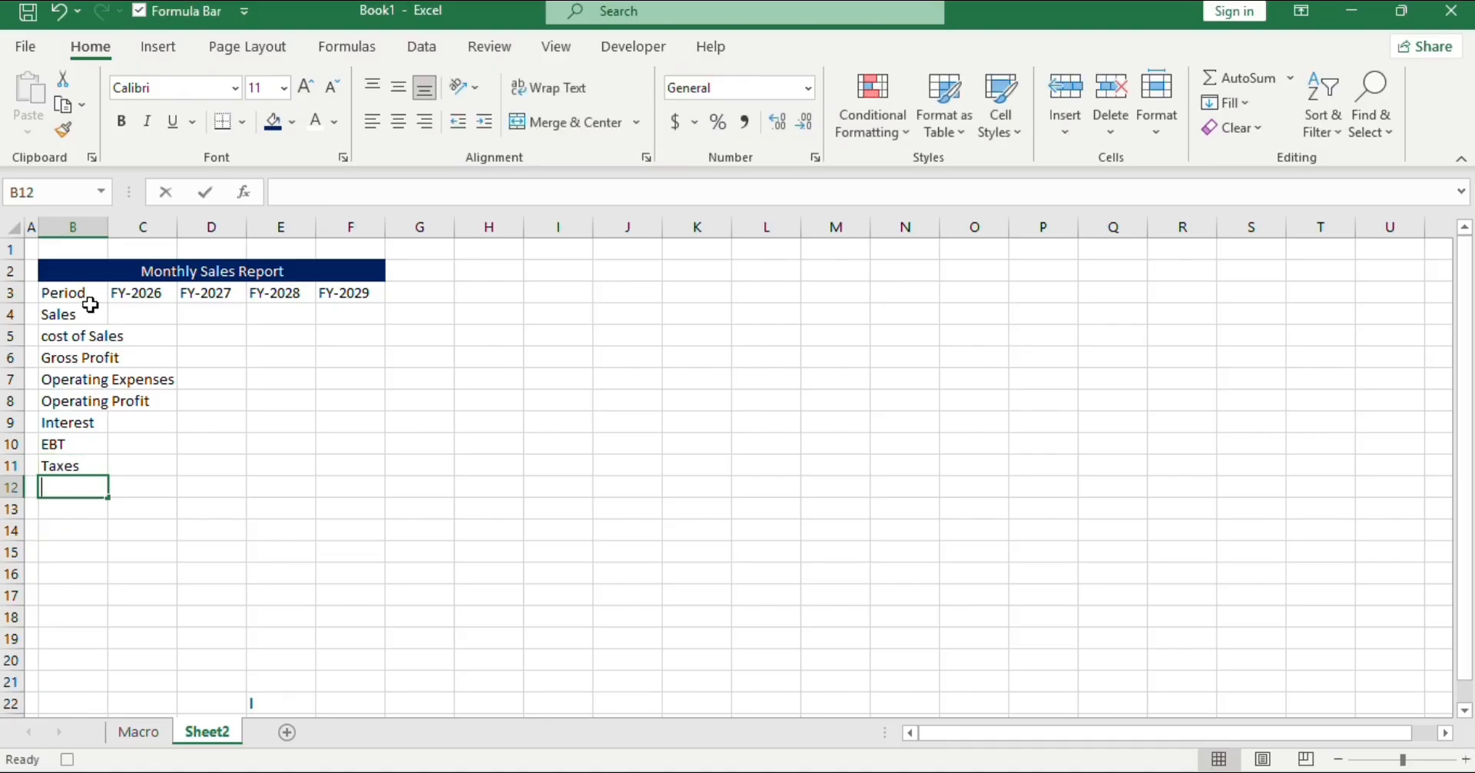
type("EAT")
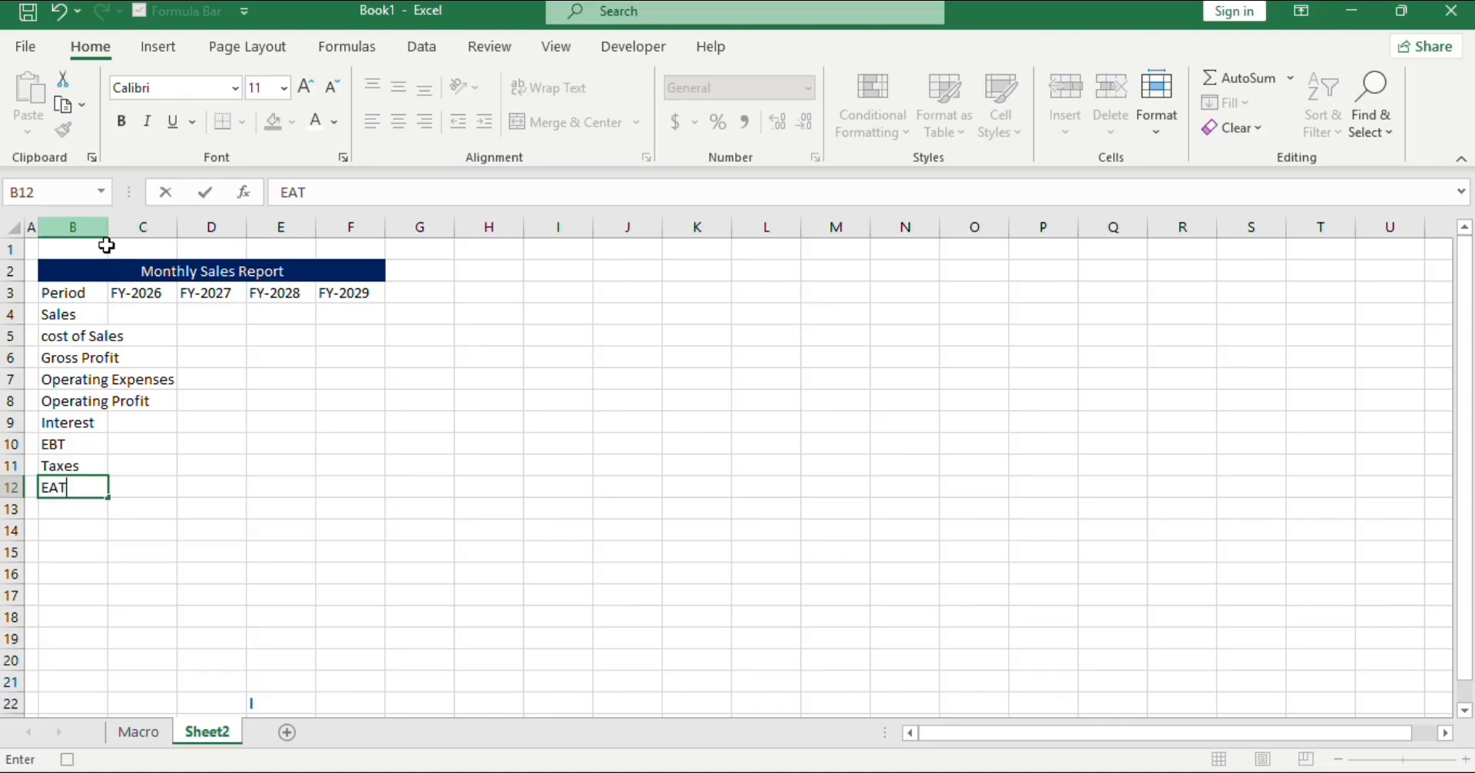
left_click(218, 464)
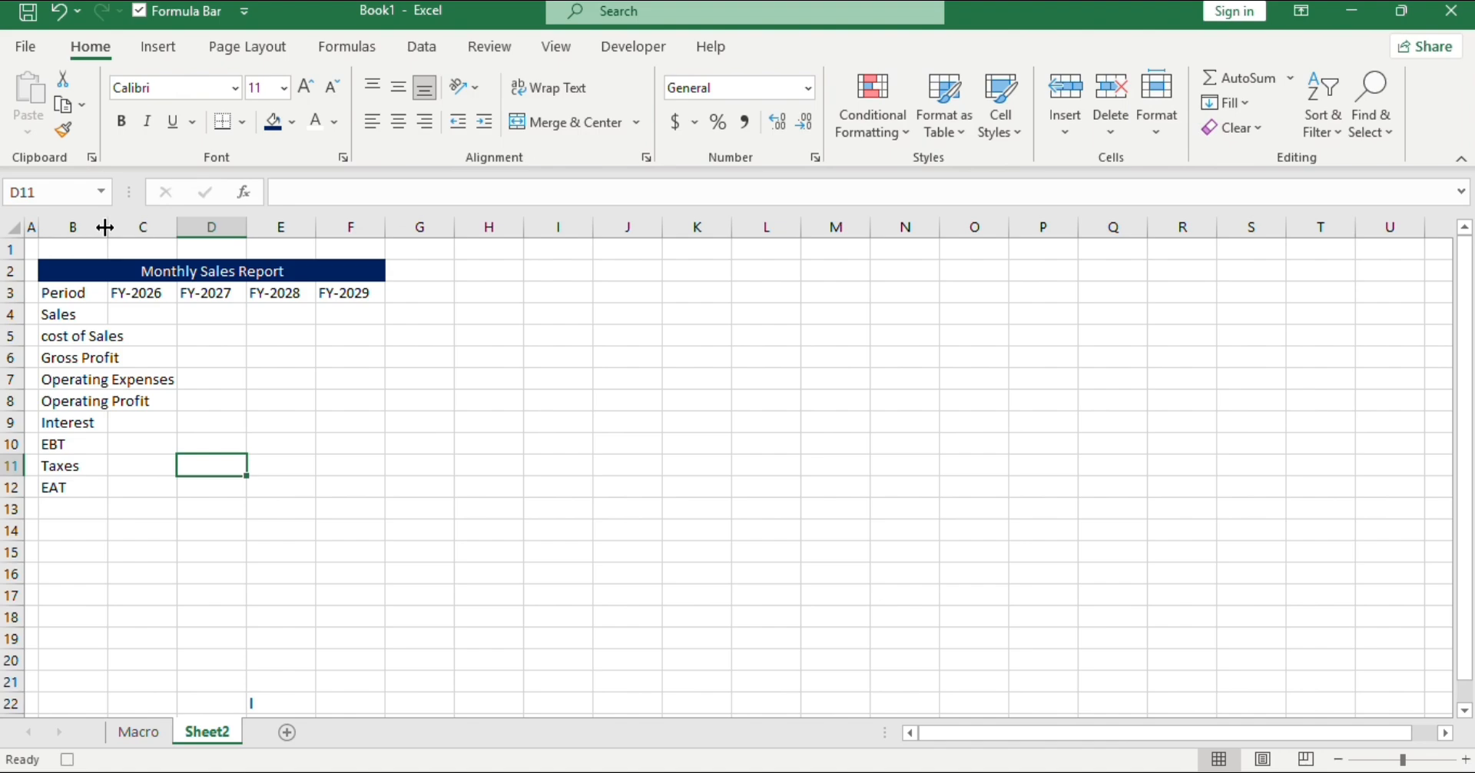
Widen column B so its longest label fits, and hide the gridlines on Sheet2.
left_click_drag(106, 227, 181, 227)
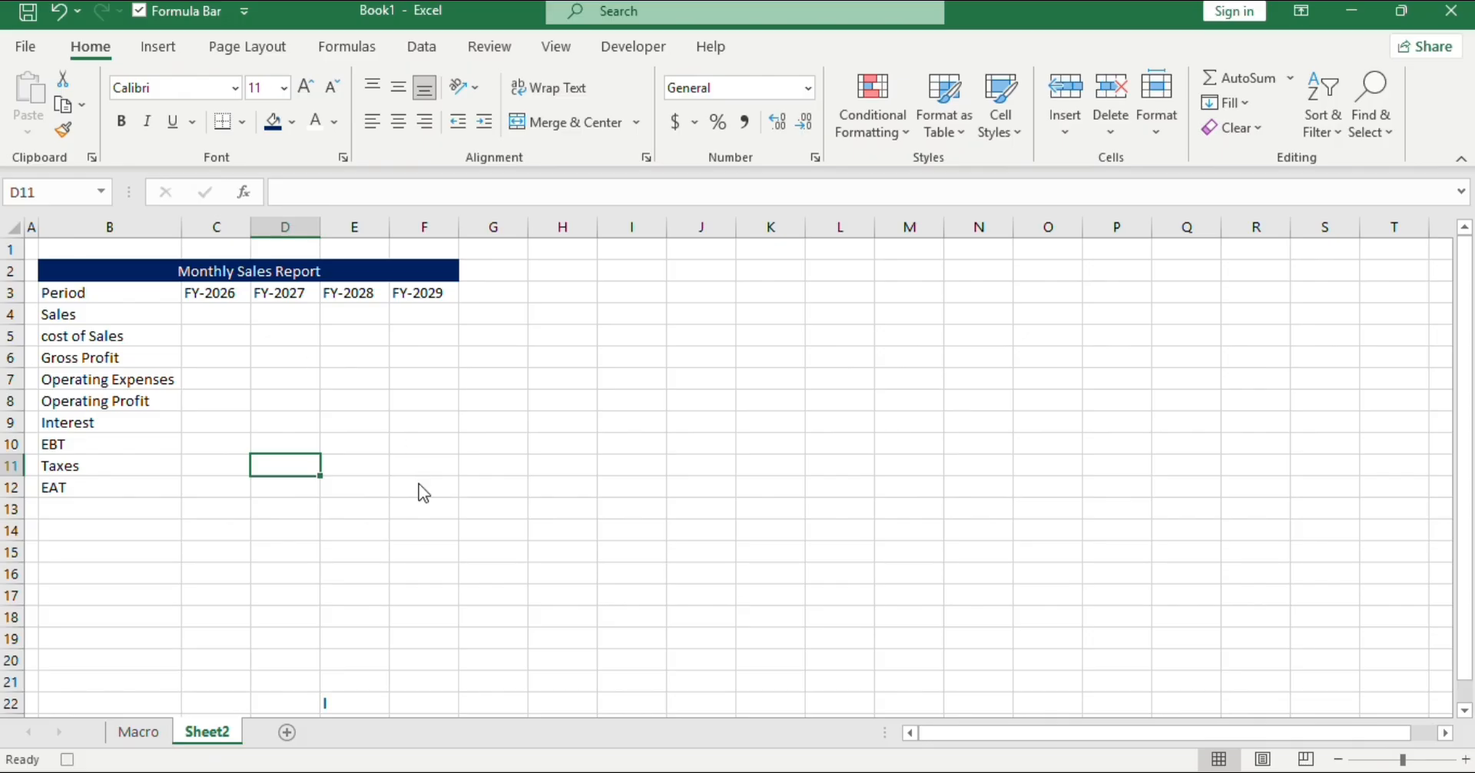
key("alt")
key("w")
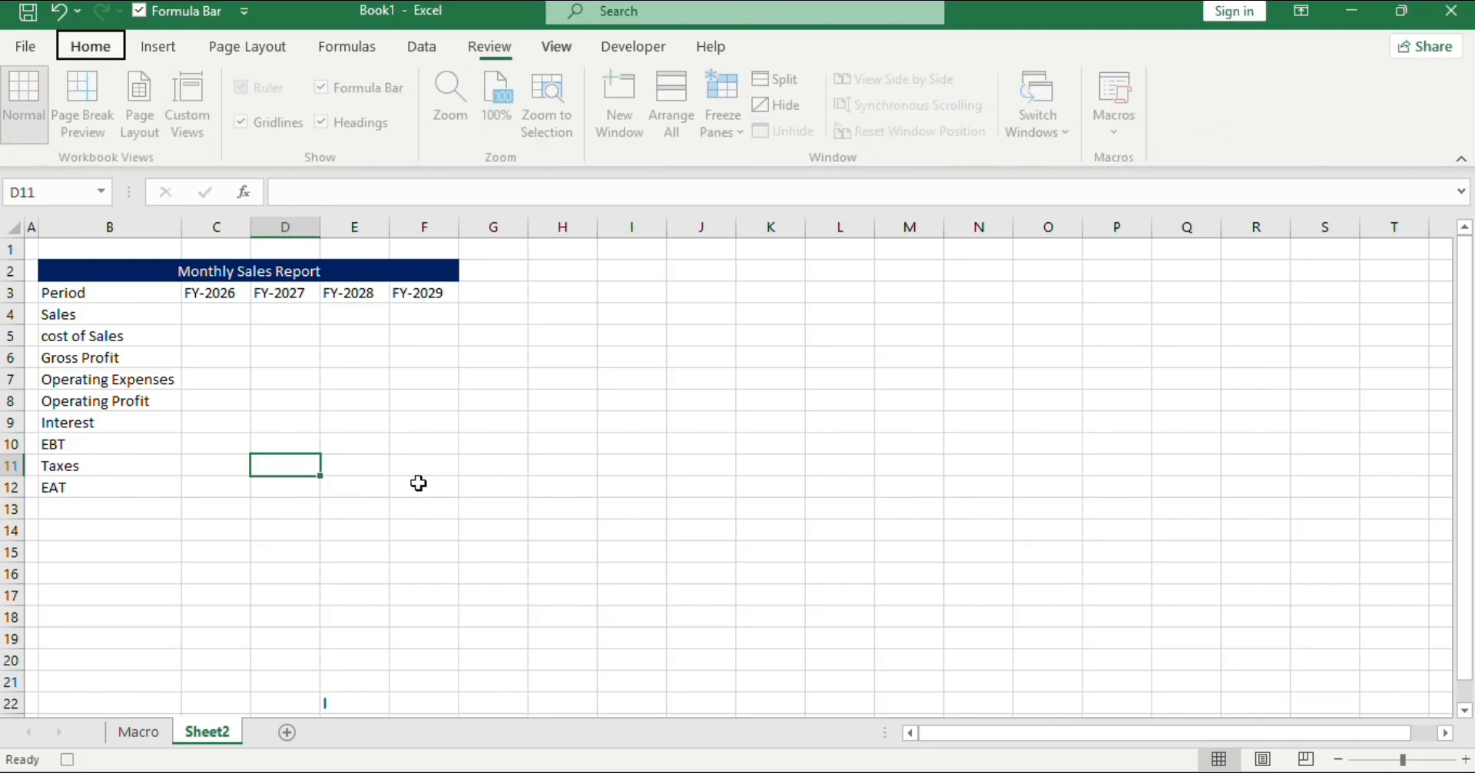
key("v")
key("g")
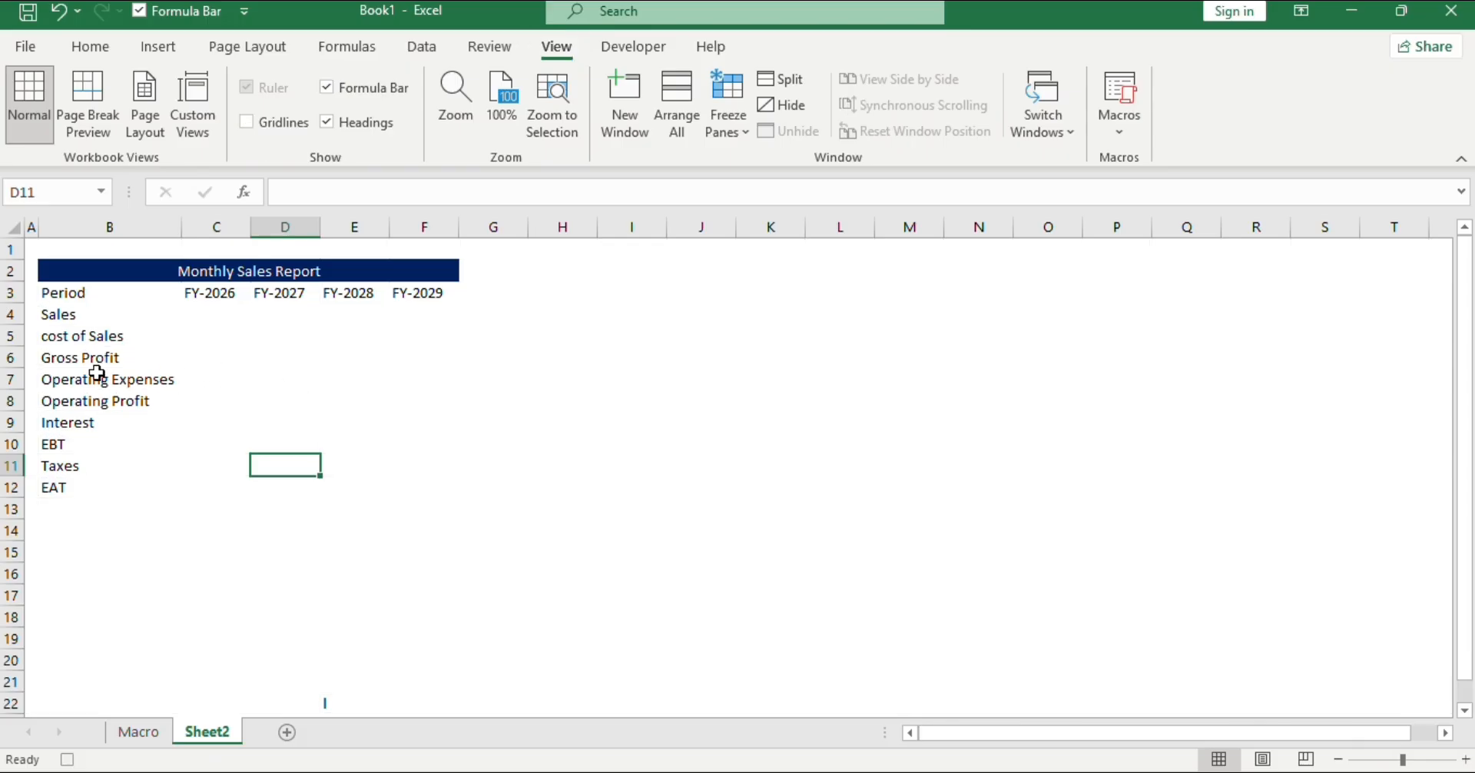
Enter 100000 in C4 as the FY-2026 sales figure.
left_click(222, 316)
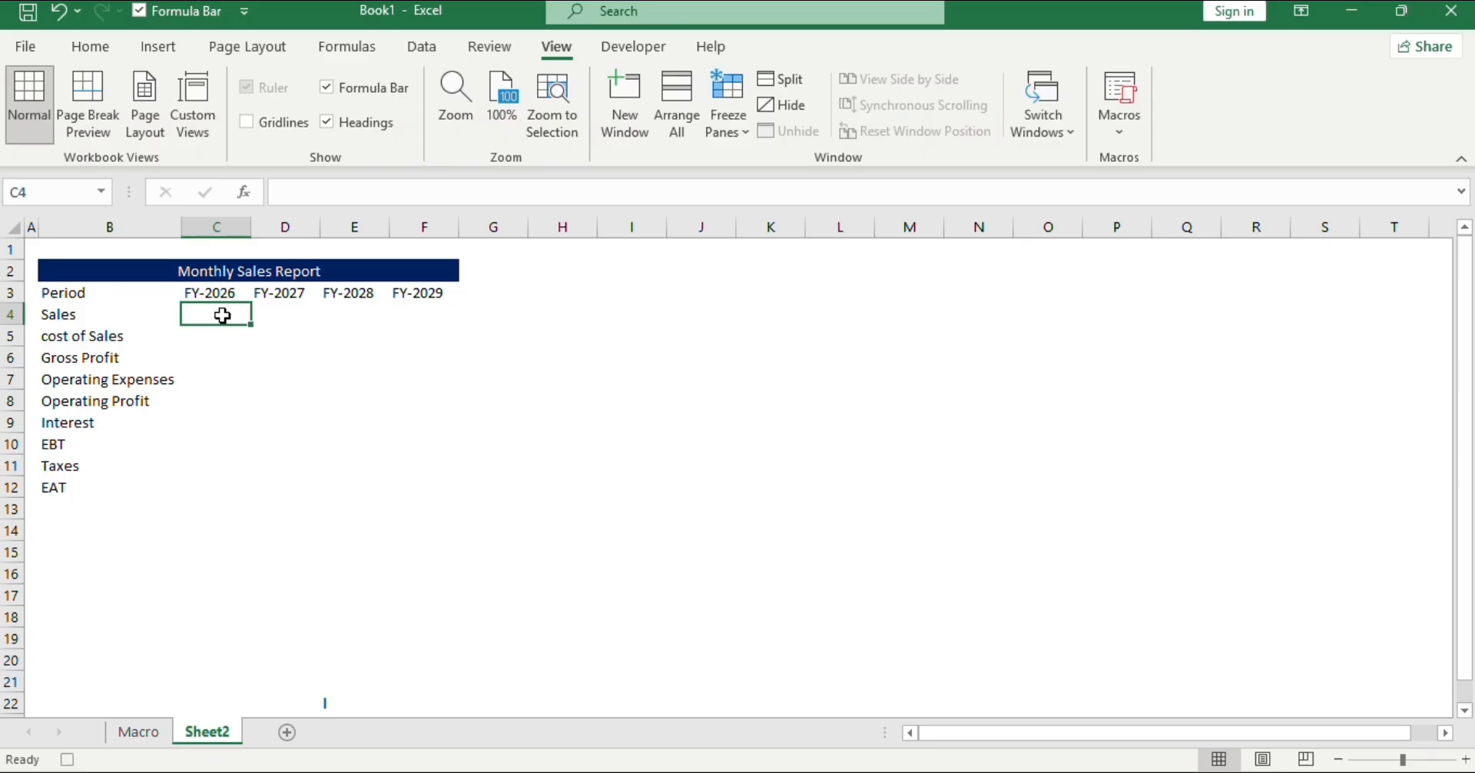
type("1")
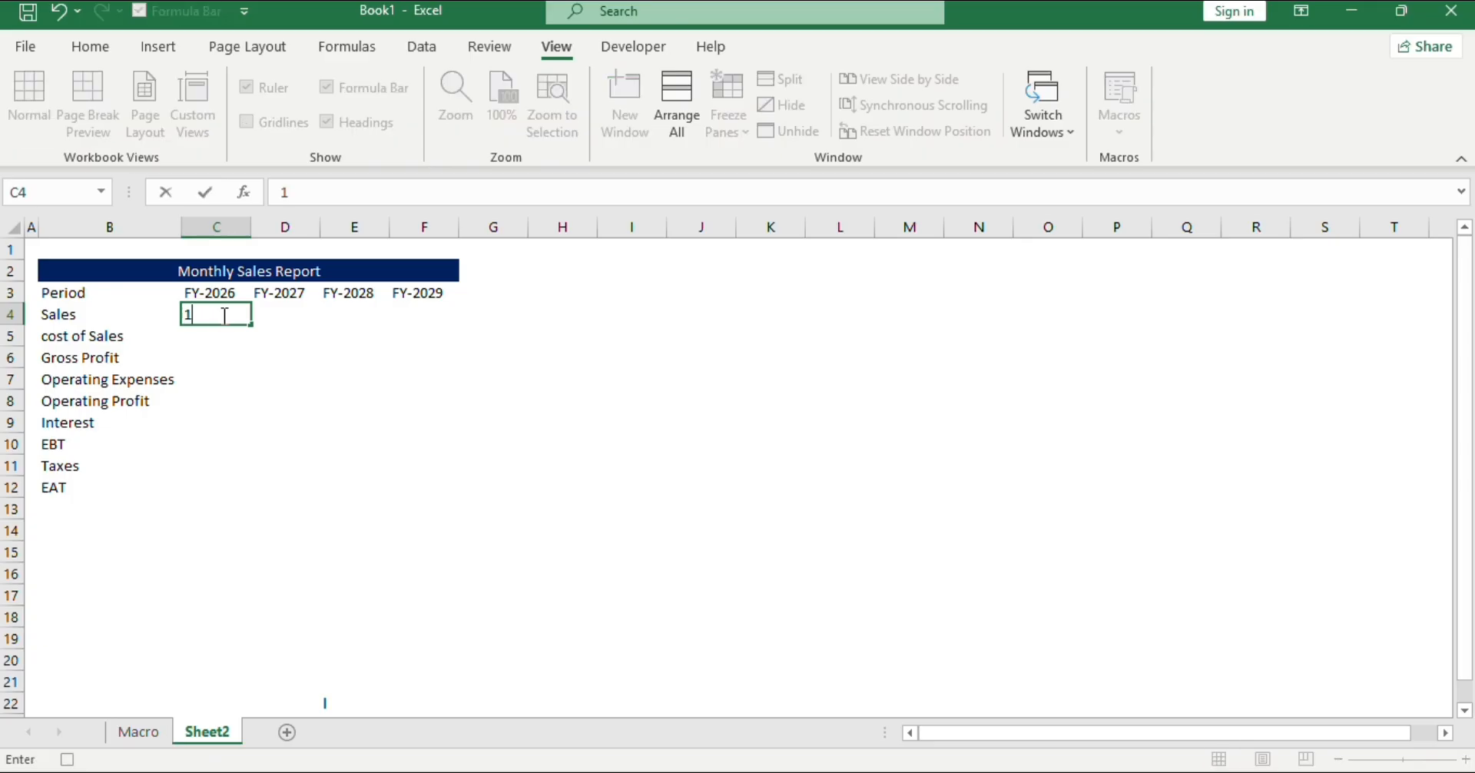
type("00000")
left_click(293, 424)
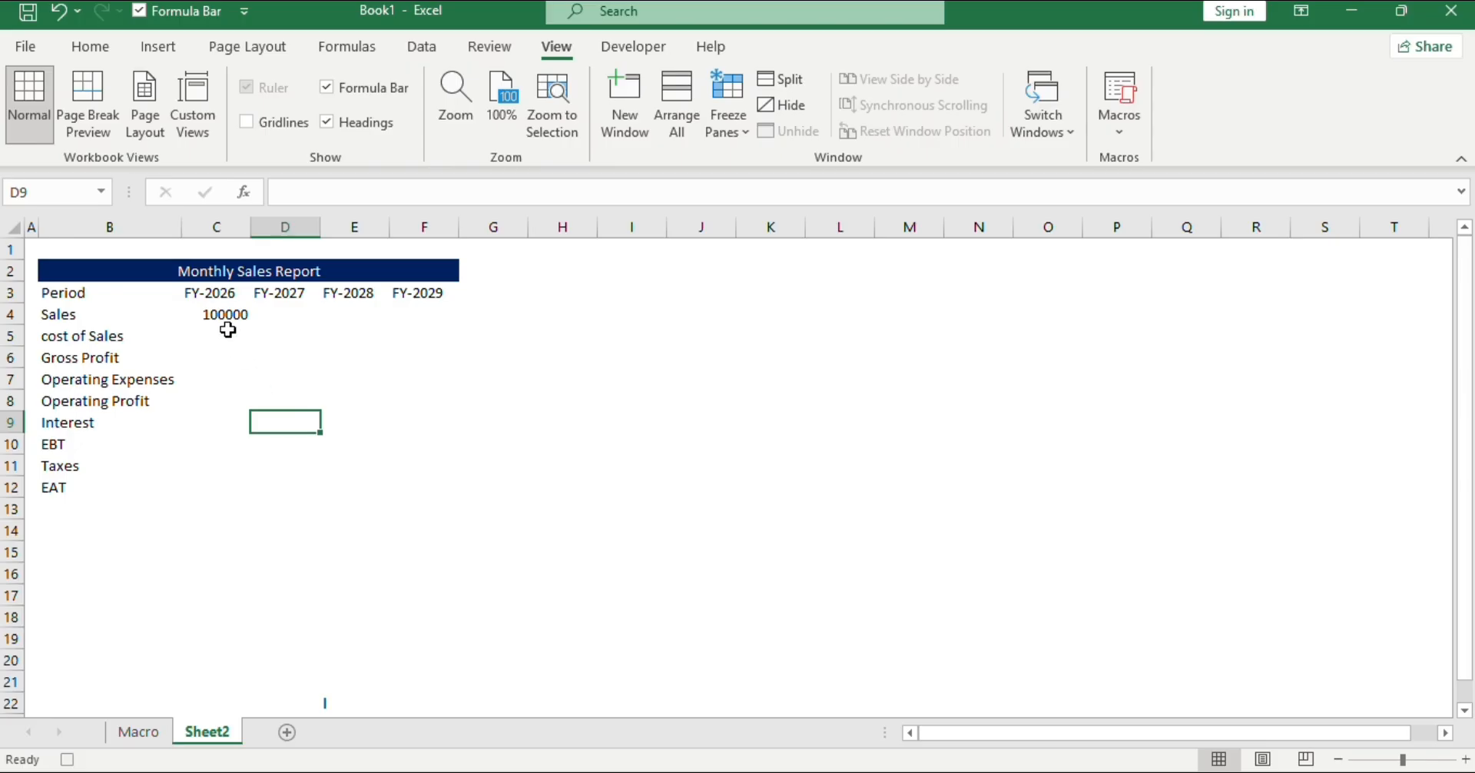
Apply the custom number format #,##0;(#,##0);- to the FY-2026 sales value in C4.
left_click(213, 312)
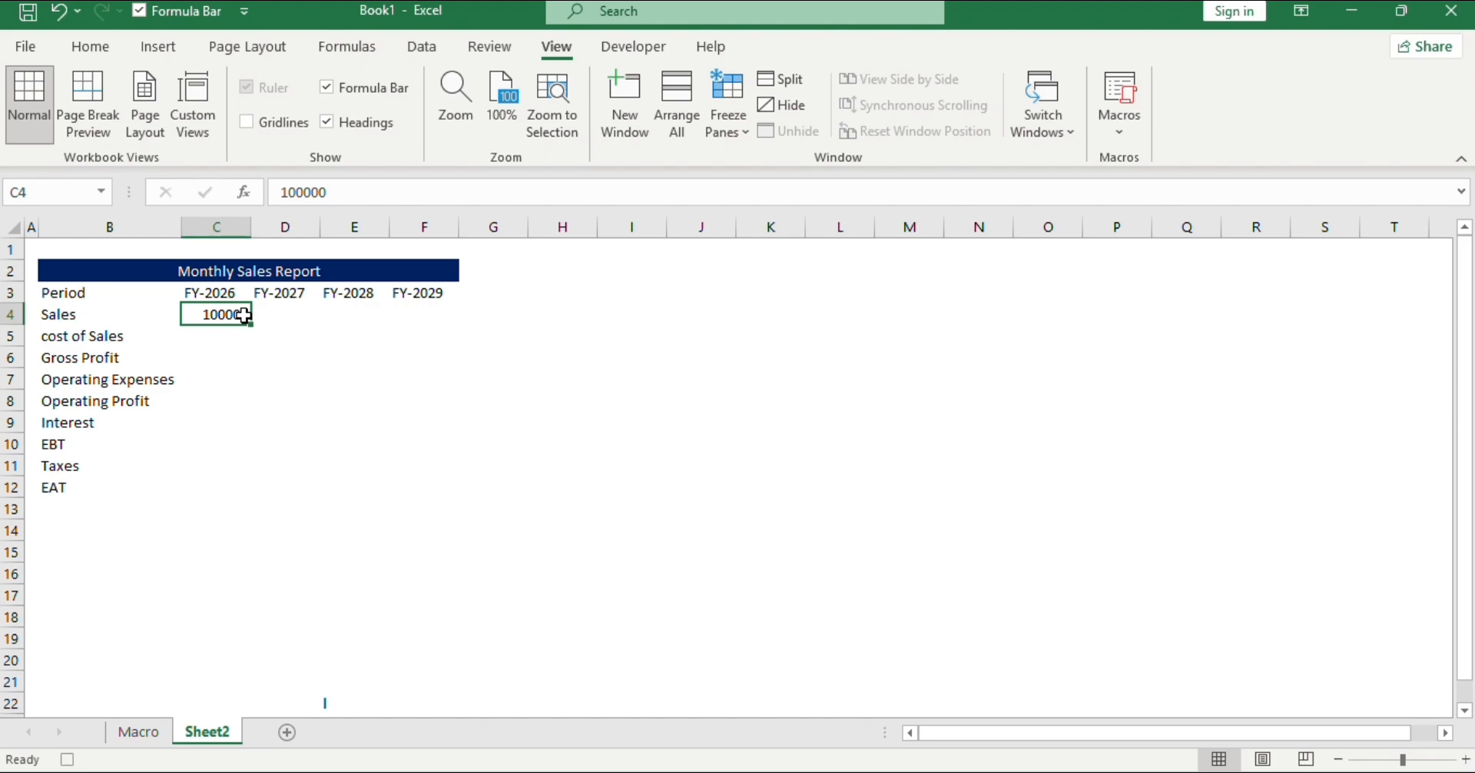
key("ctrl+1")
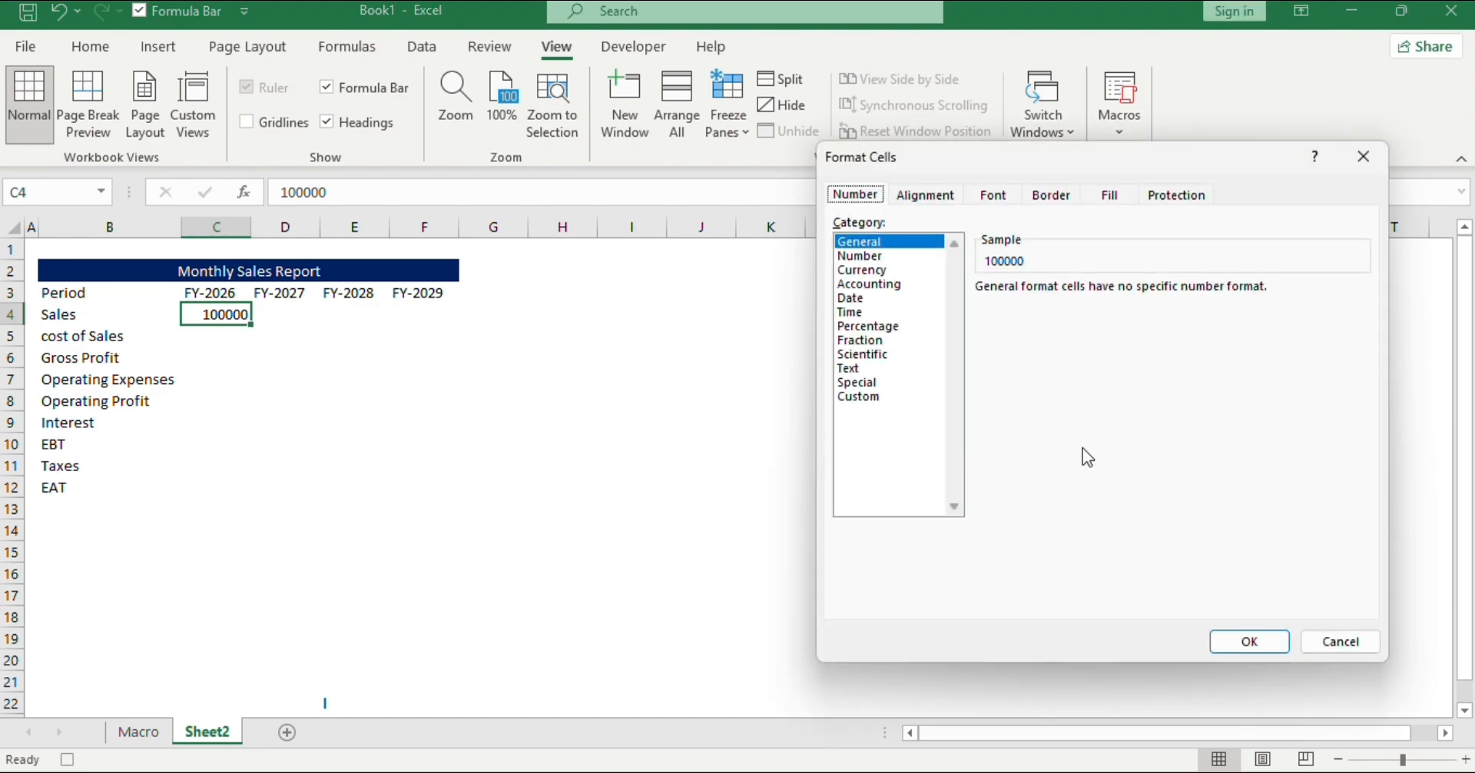
left_click(877, 270)
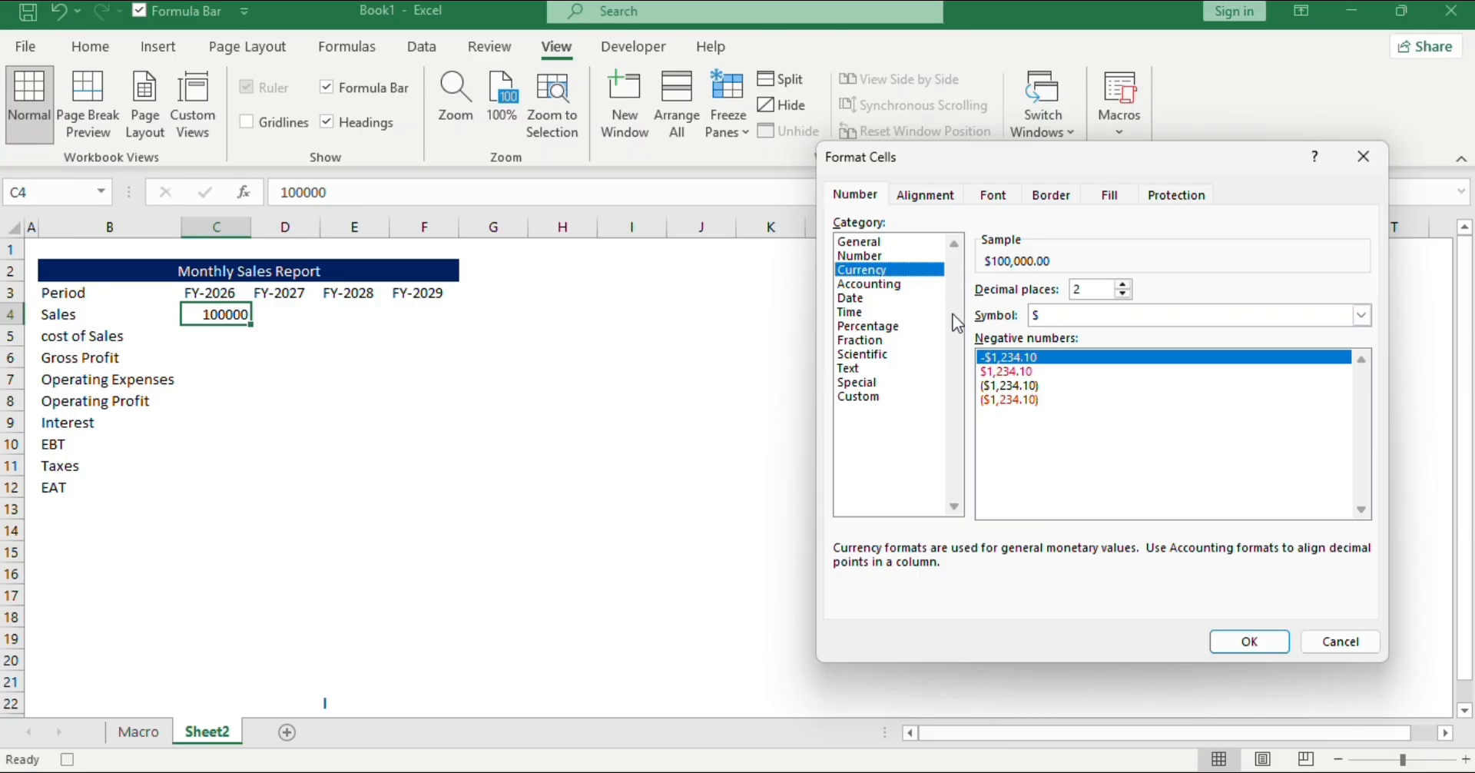
left_click(858, 396)
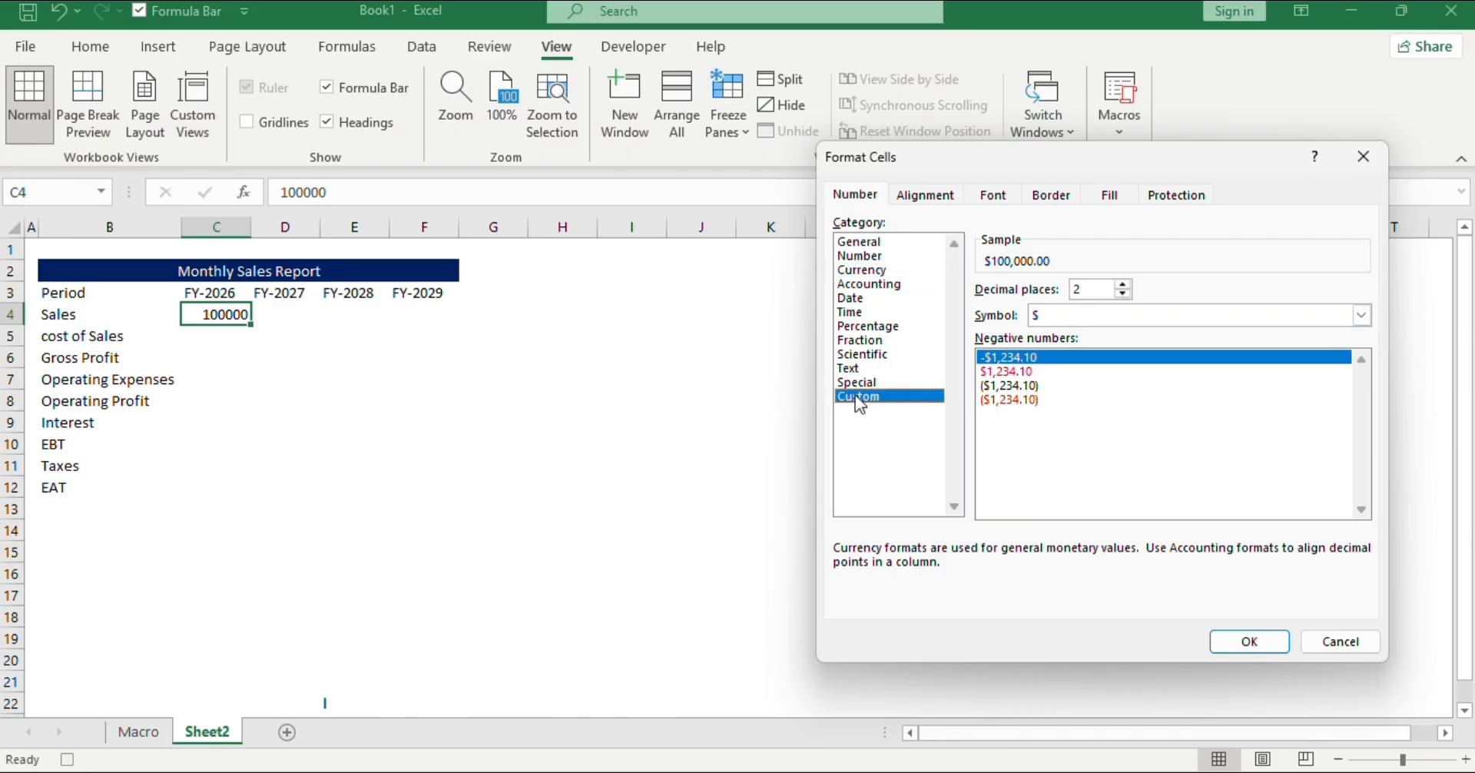
left_click(1019, 396)
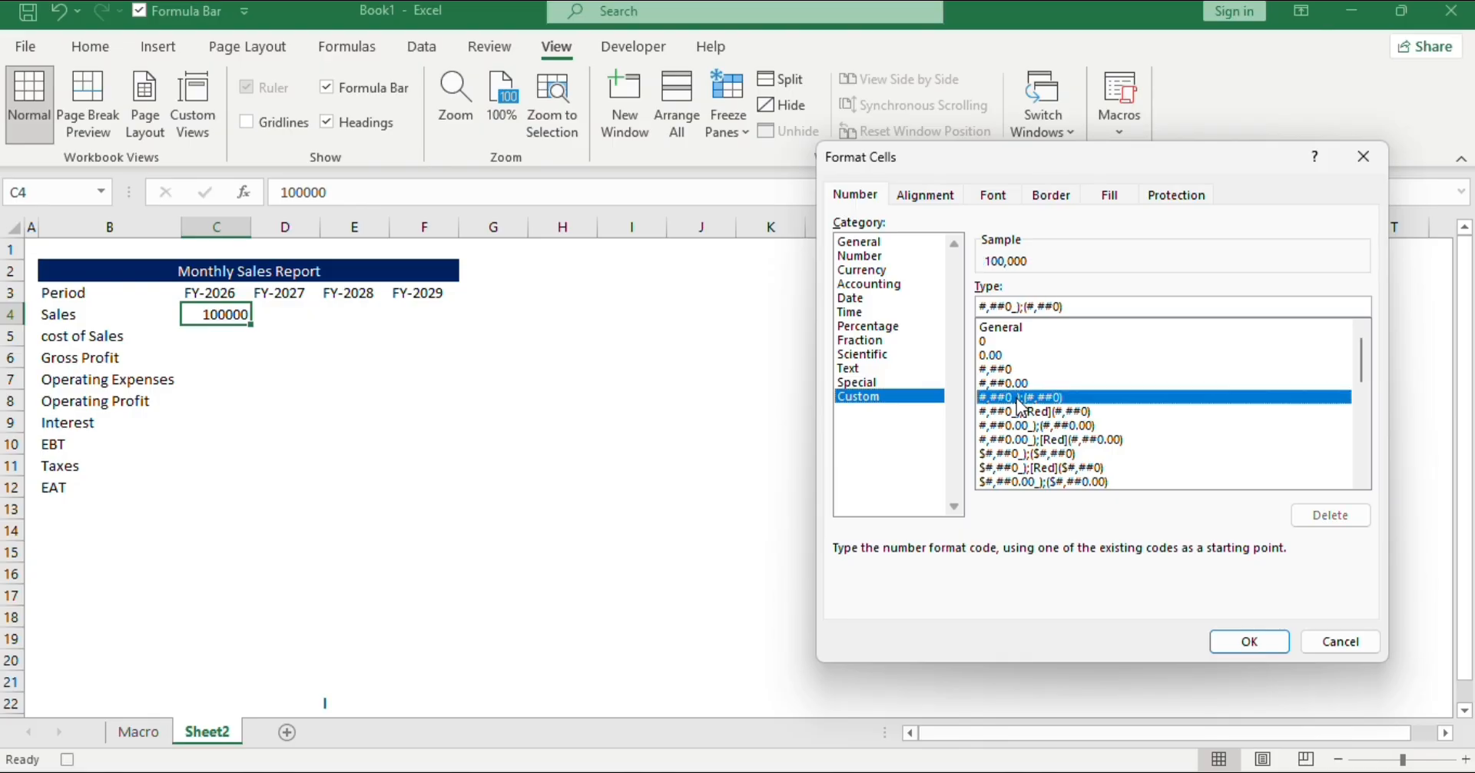
left_click(1022, 306)
key("BackSpace")
key("BackSpace")
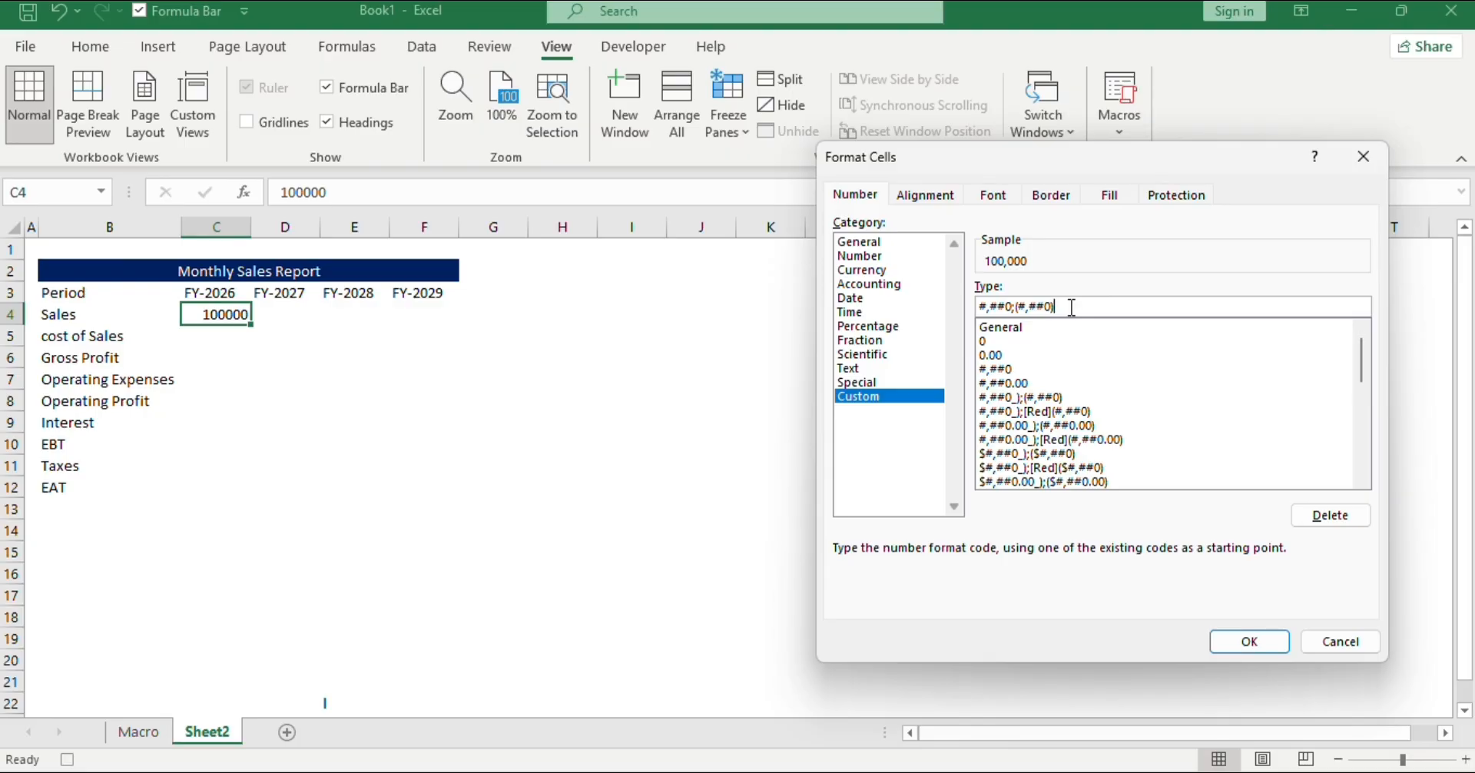
type(",")
key("BackSpace")
type(";-")
key("Return")
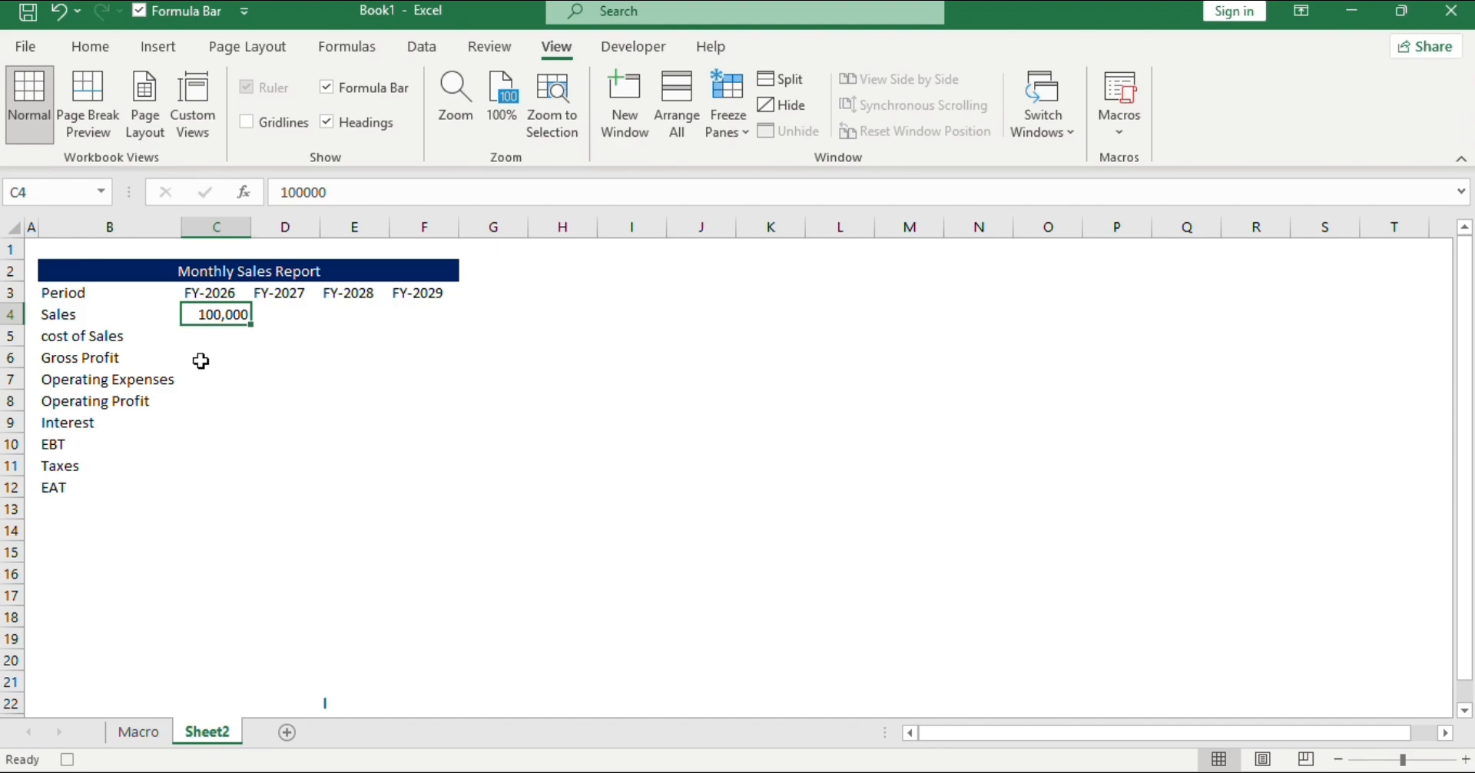
Enter 60000 in C5 as the FY-2026 cost of sales.
left_click(220, 332)
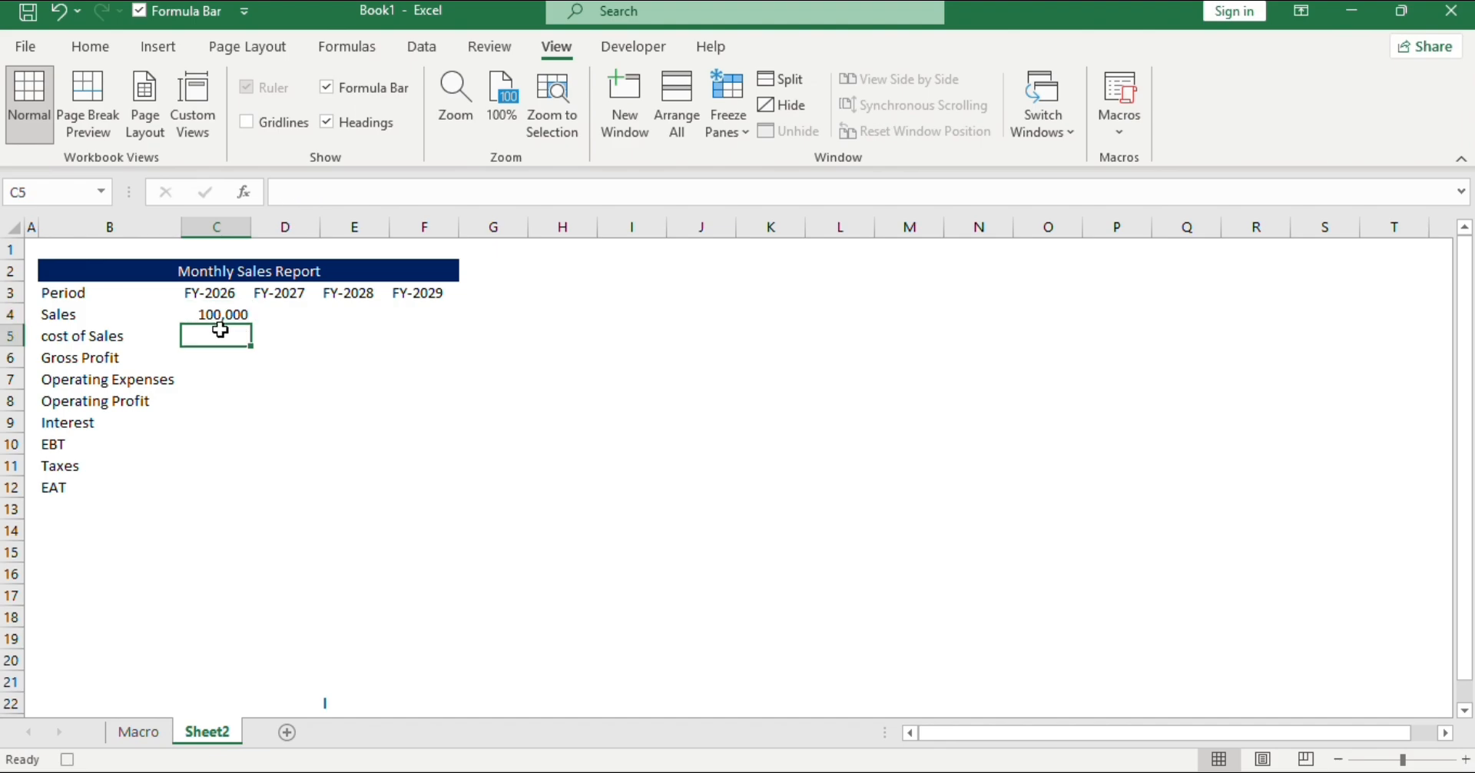
type("60000")
key("Return")
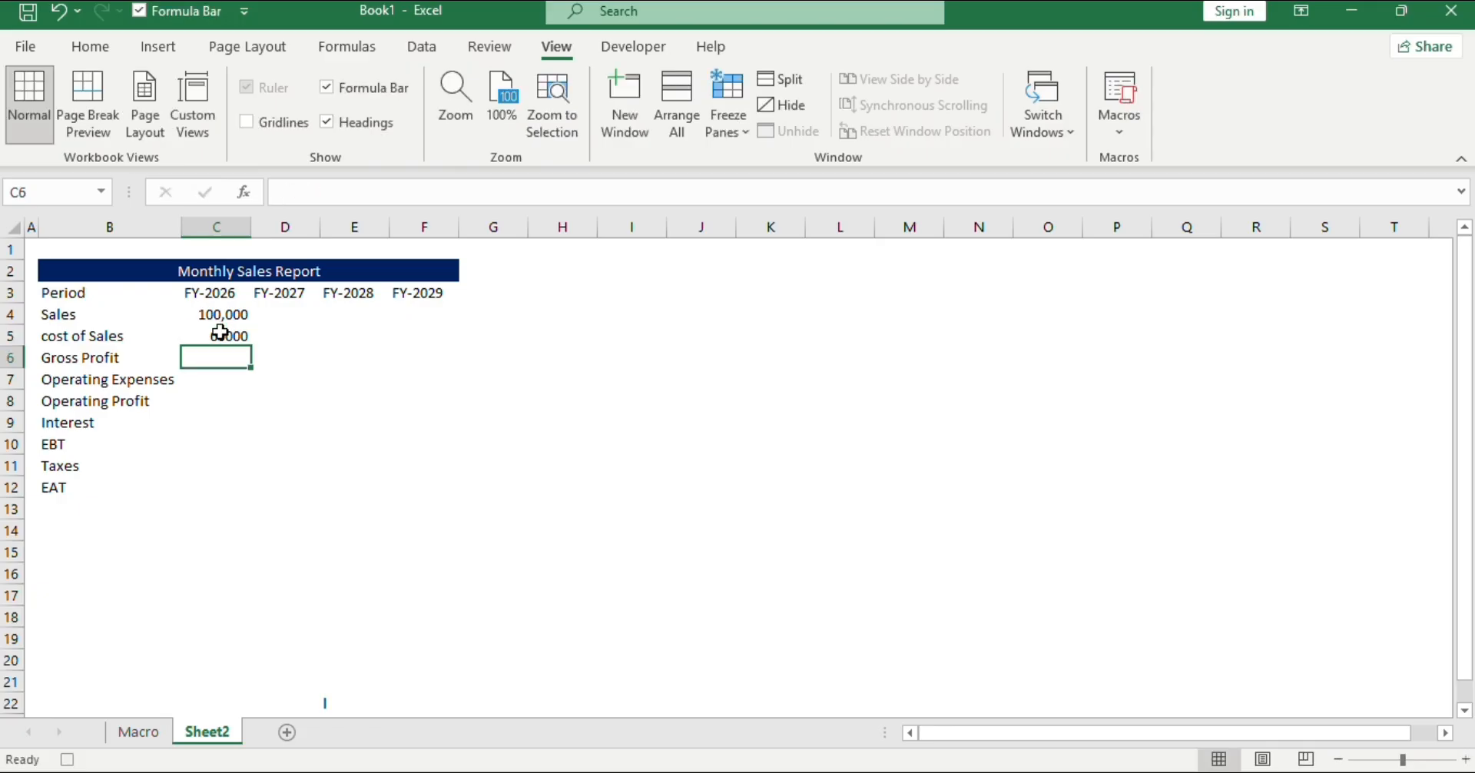
type("=")
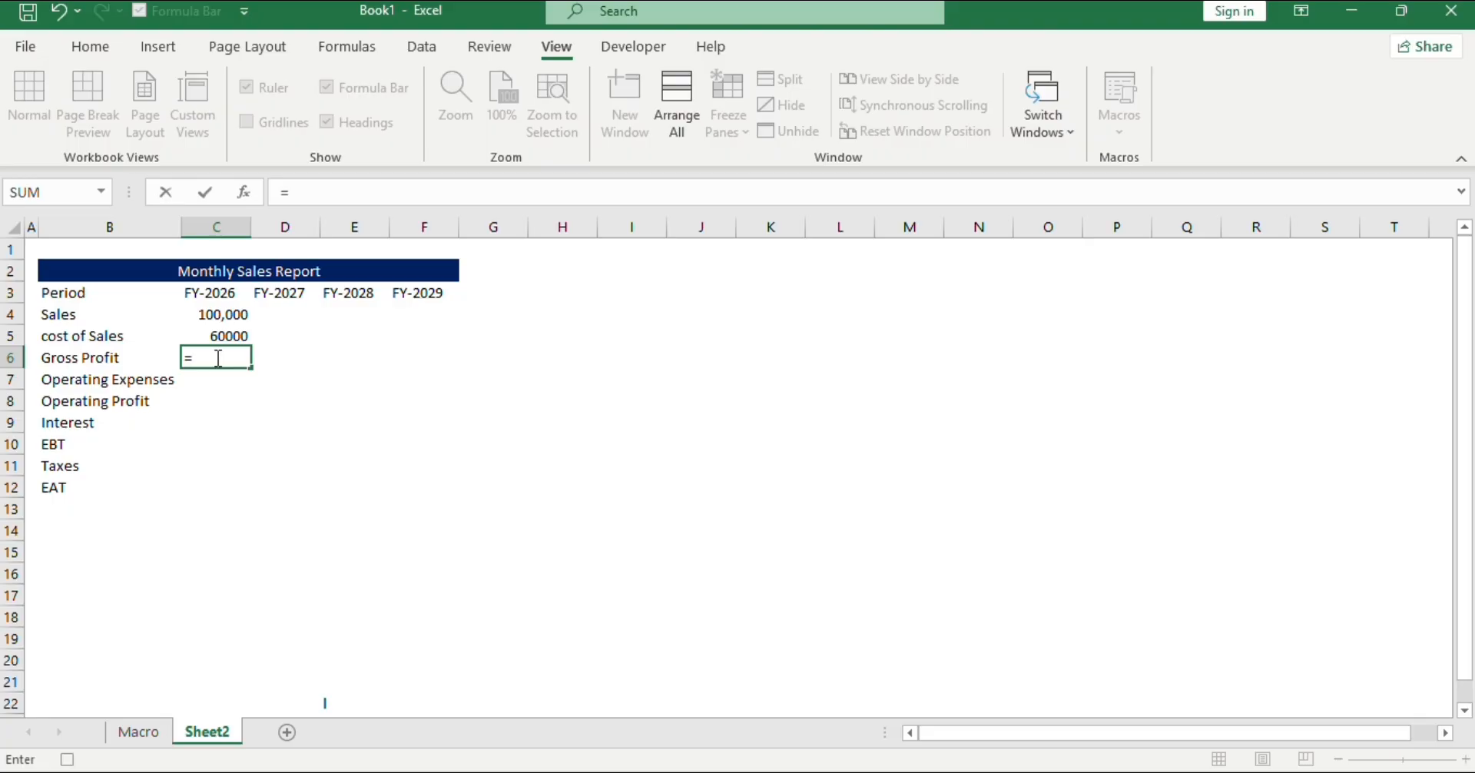
type("Sum")
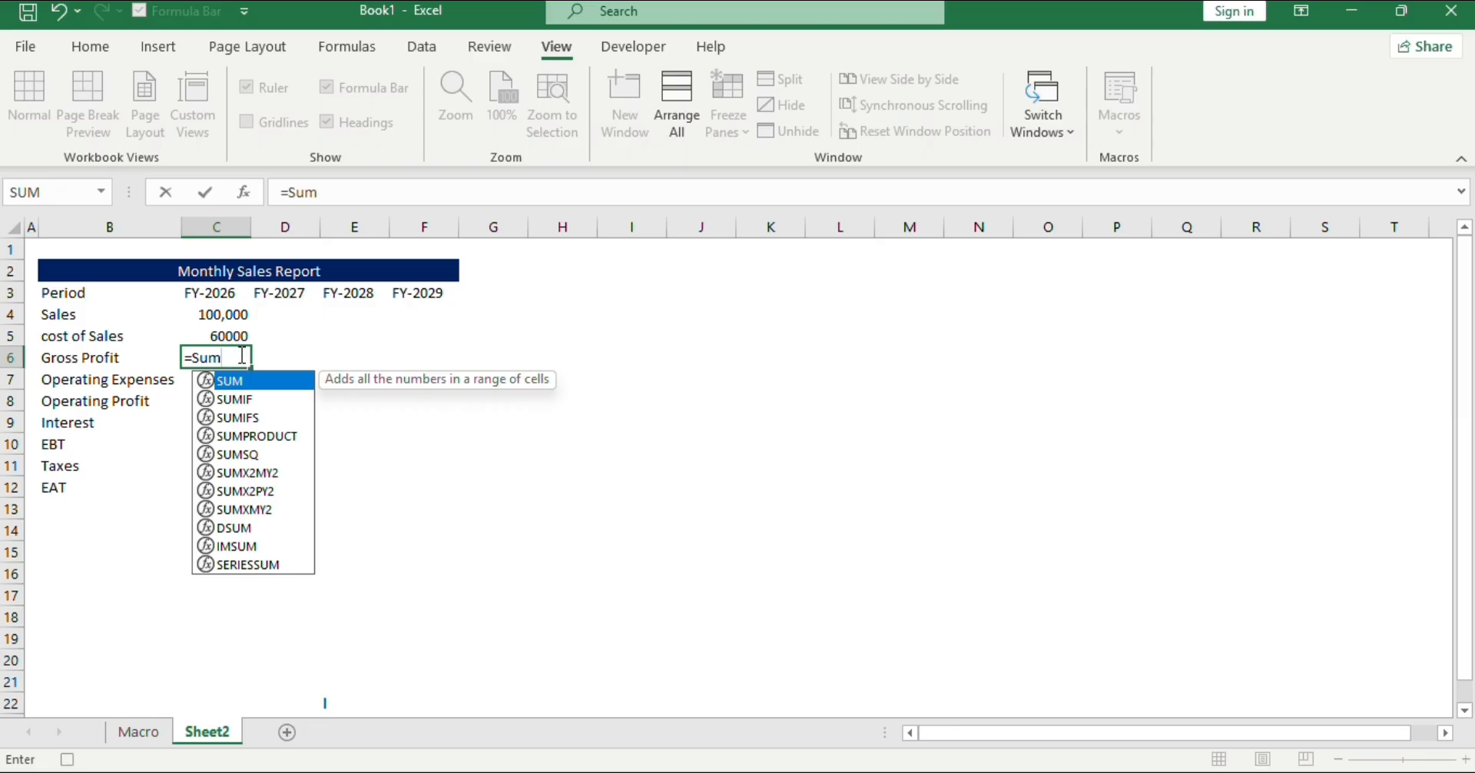
left_click(227, 318)
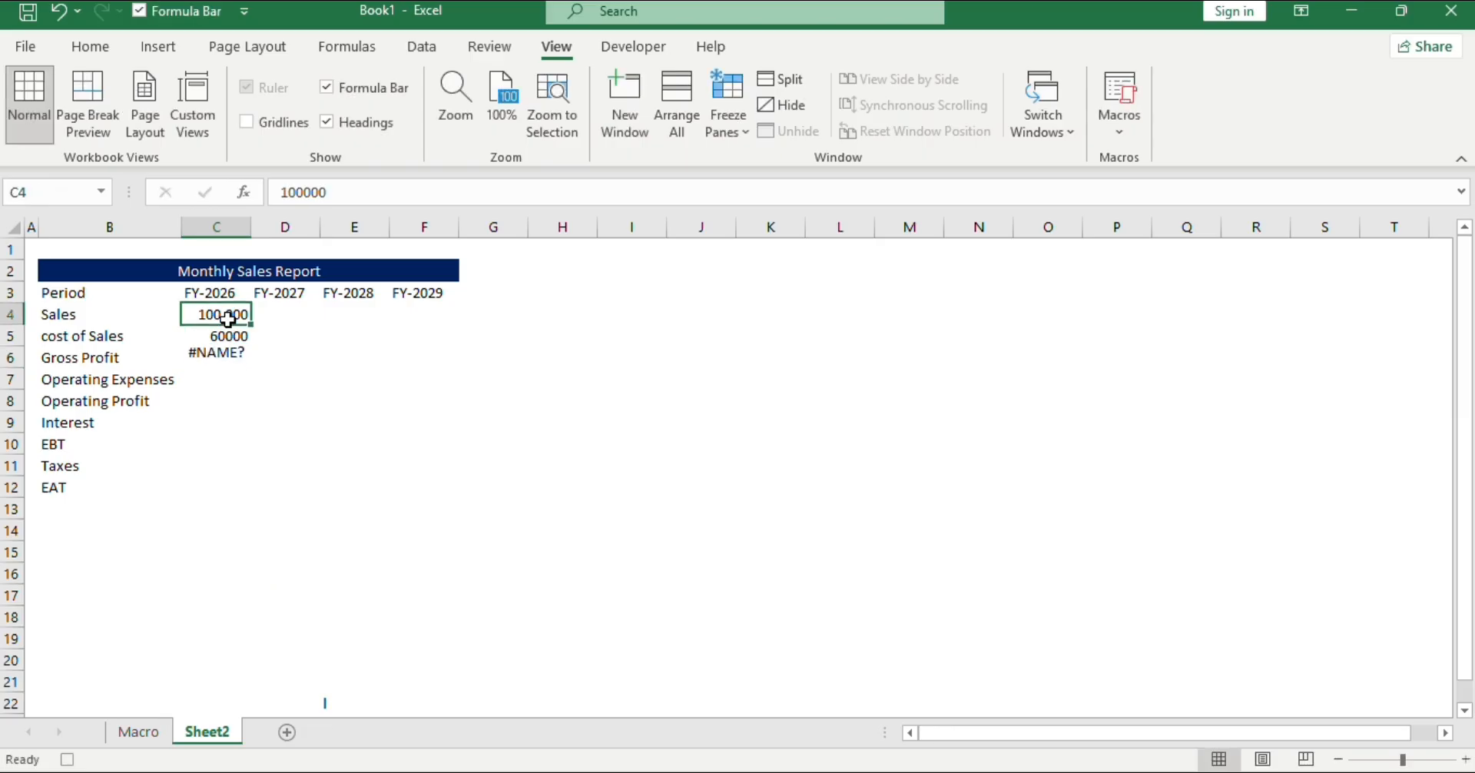
Enter the formula =SUM(C4:C5) in C6 to calculate the FY-2026 gross profit.
left_click(222, 358)
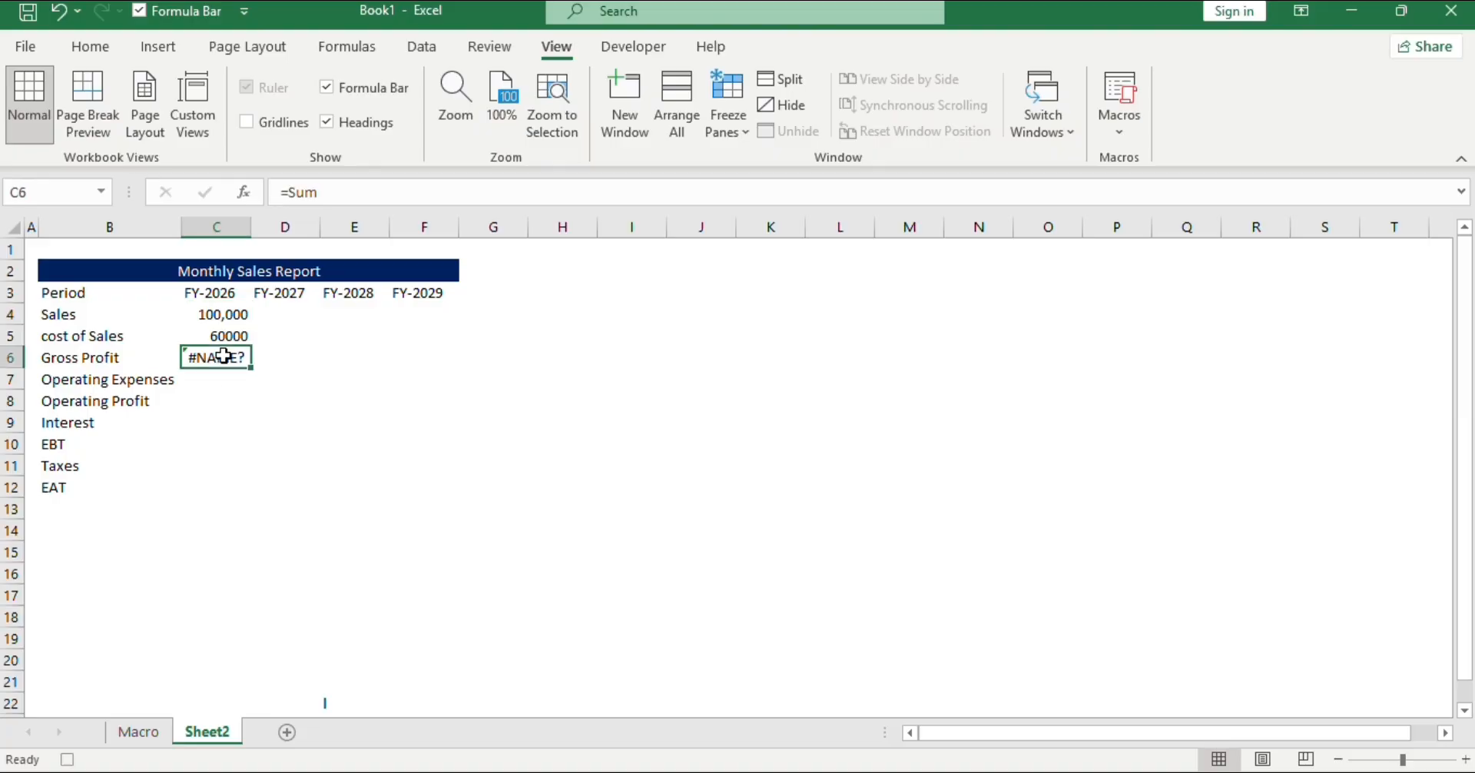
type("=Sum")
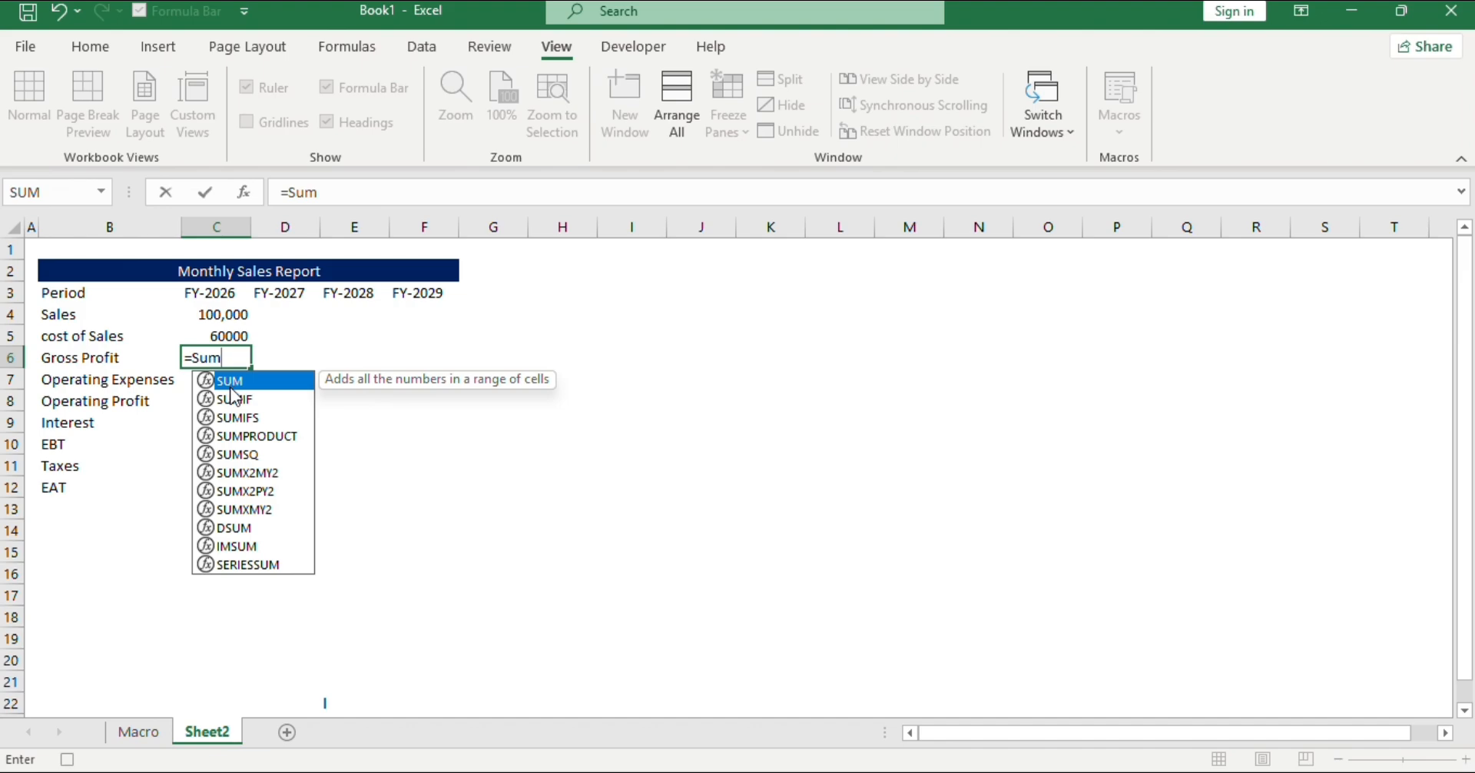
key("Tab")
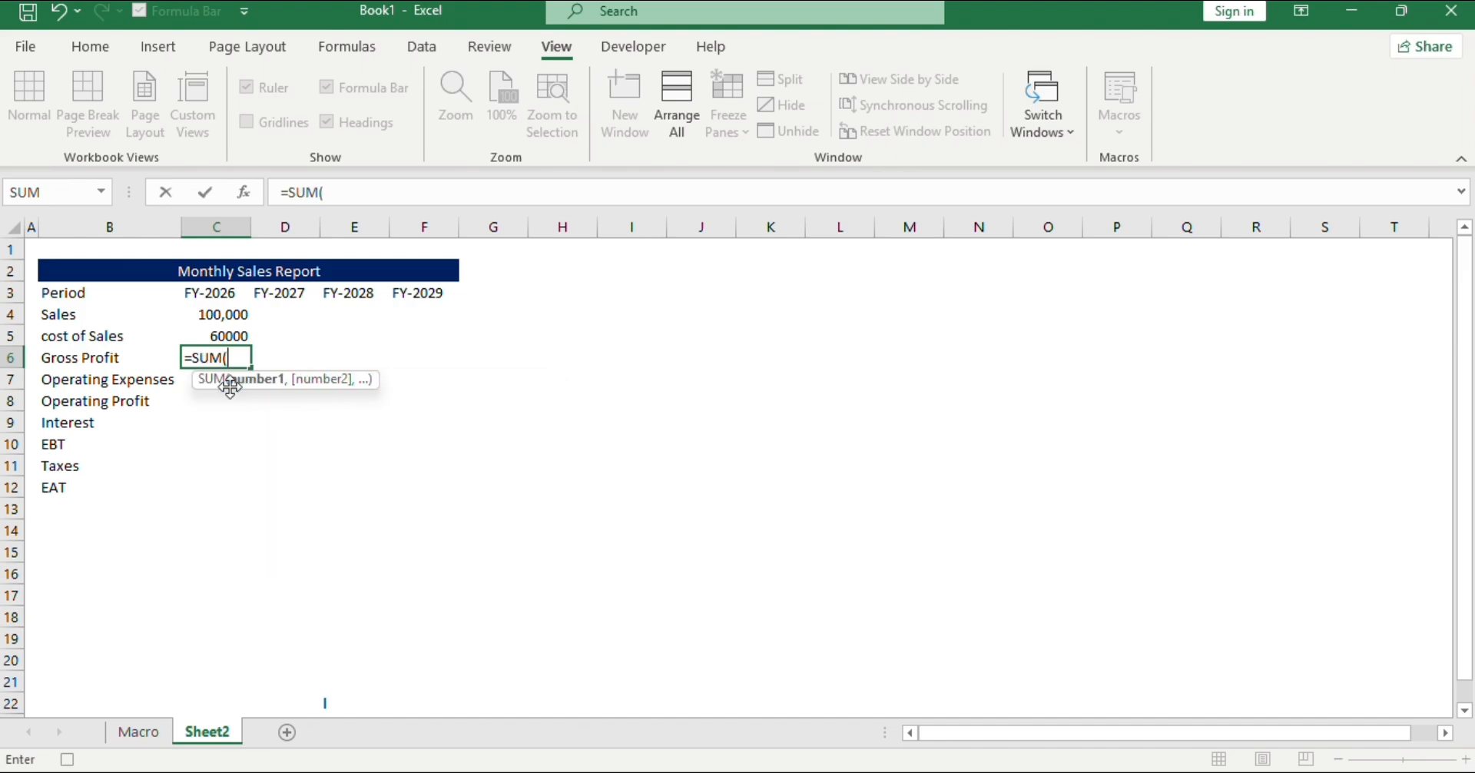
left_click(213, 317)
left_click_drag(213, 316, 222, 335)
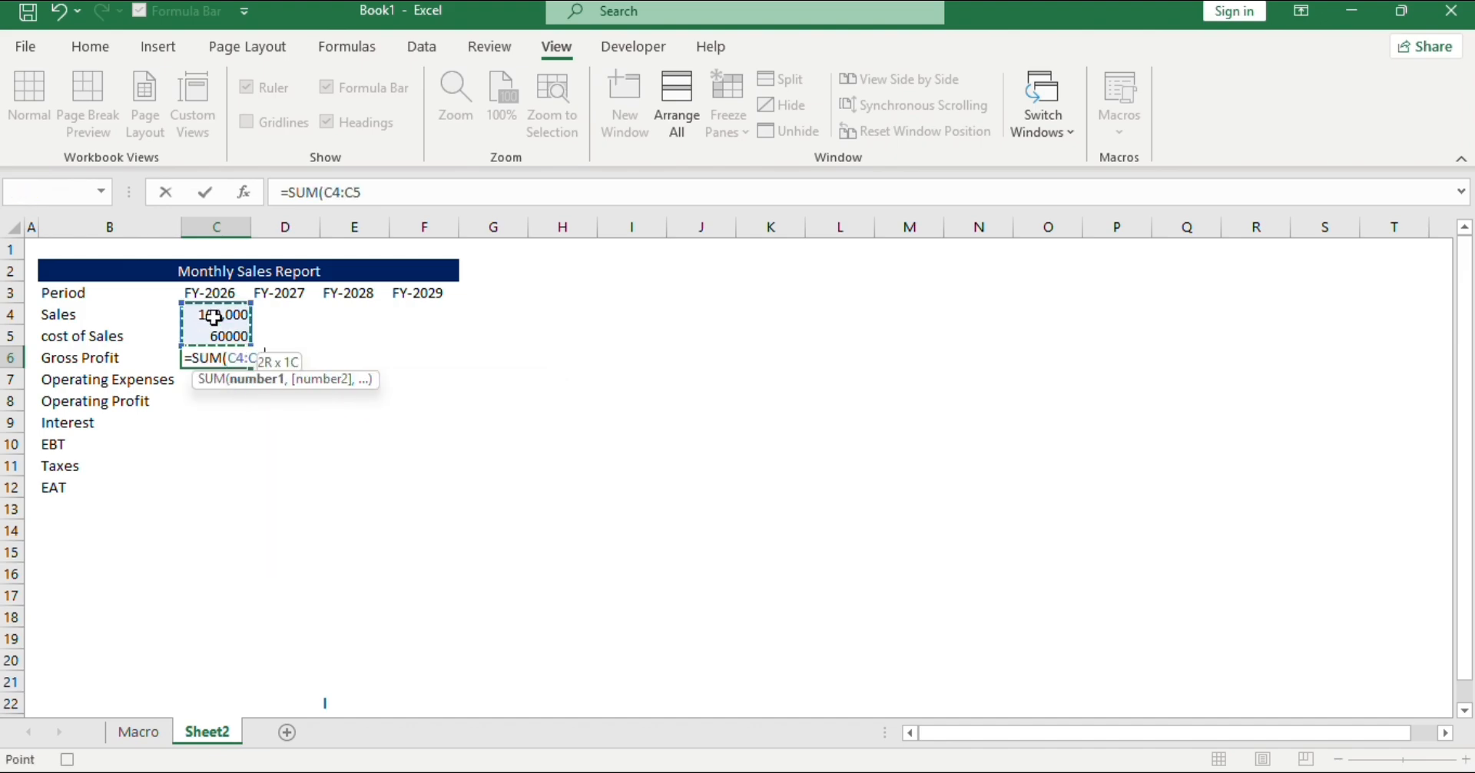
key("Return")
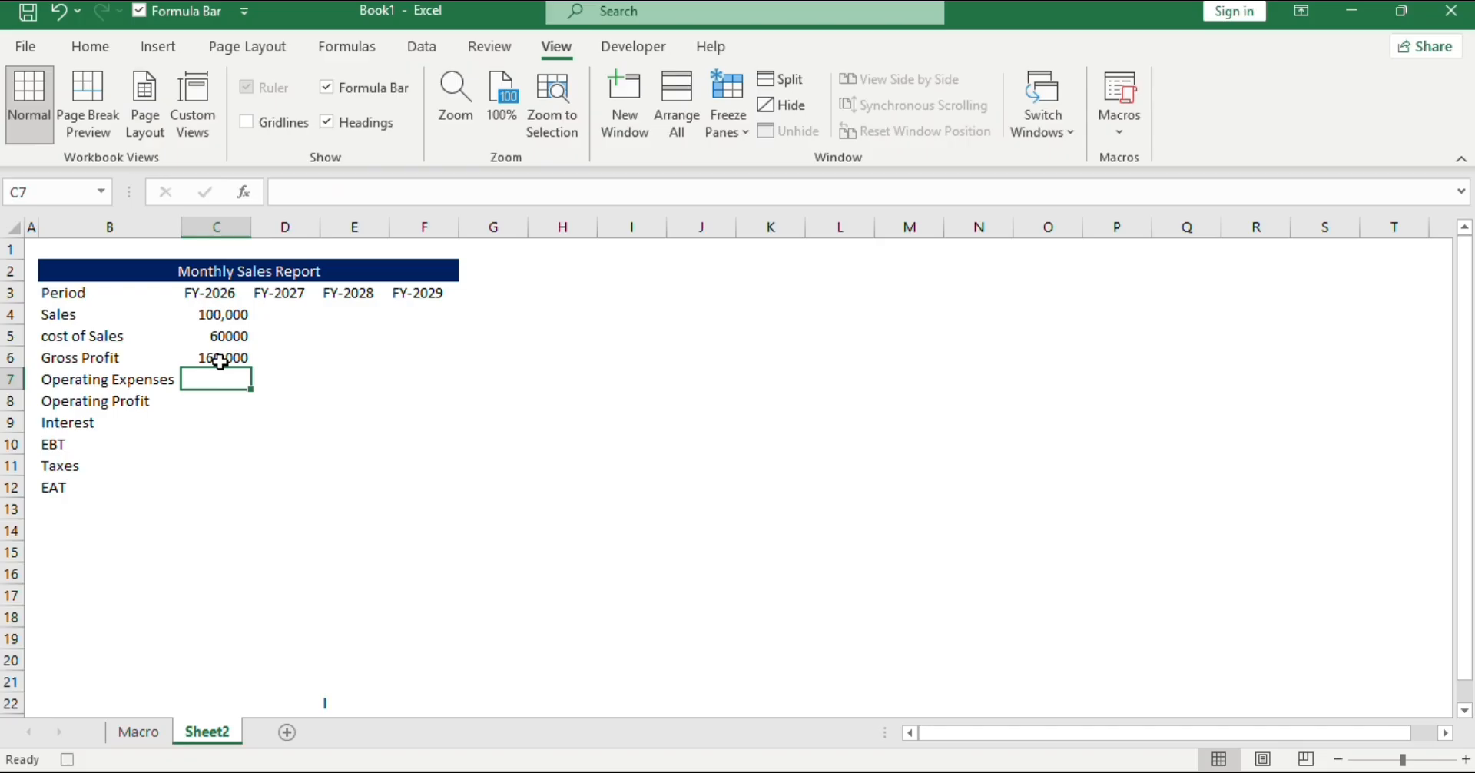
Change the FY-2026 cost of sales in C5 to the negative value -60000.
left_click(228, 336)
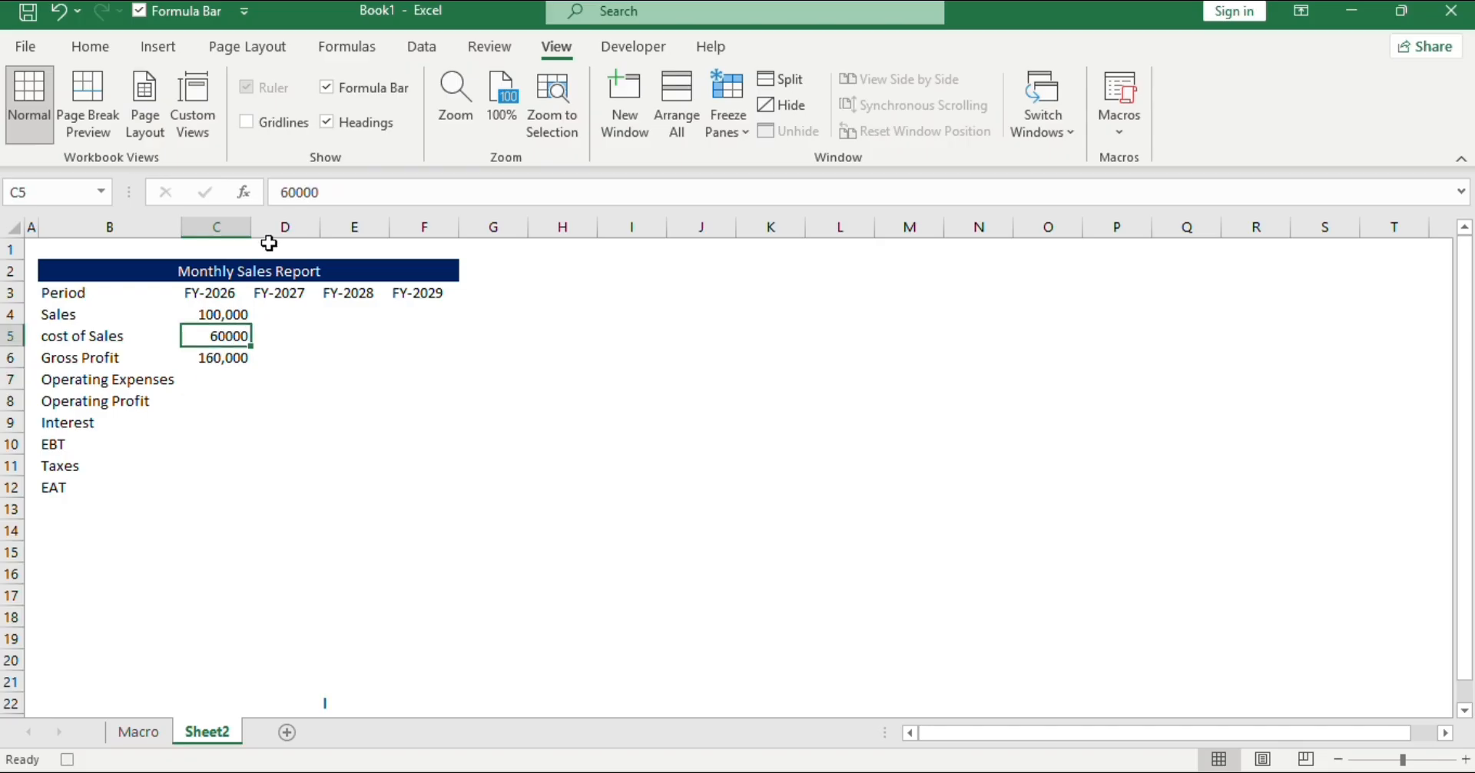
left_click(280, 197)
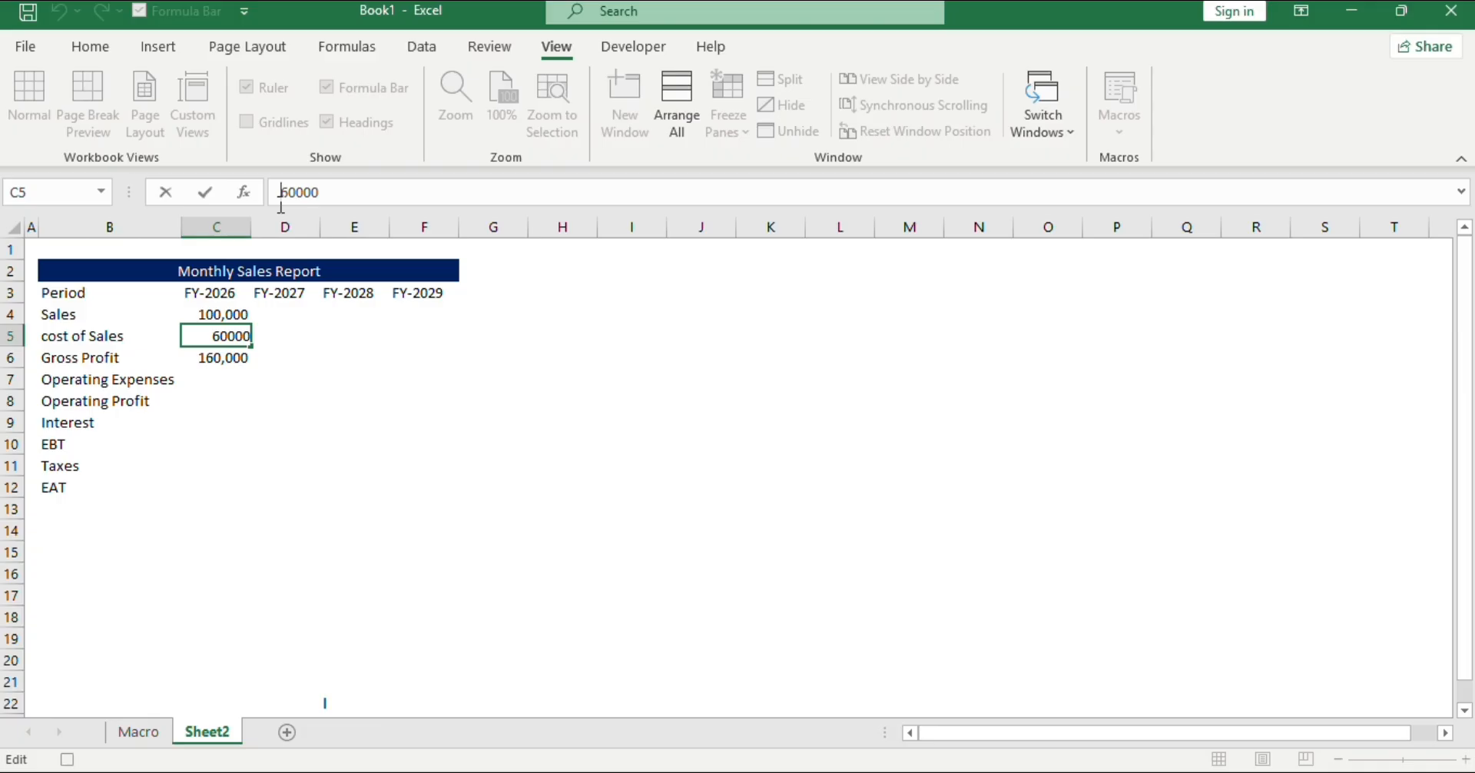
type("-")
key("Return")
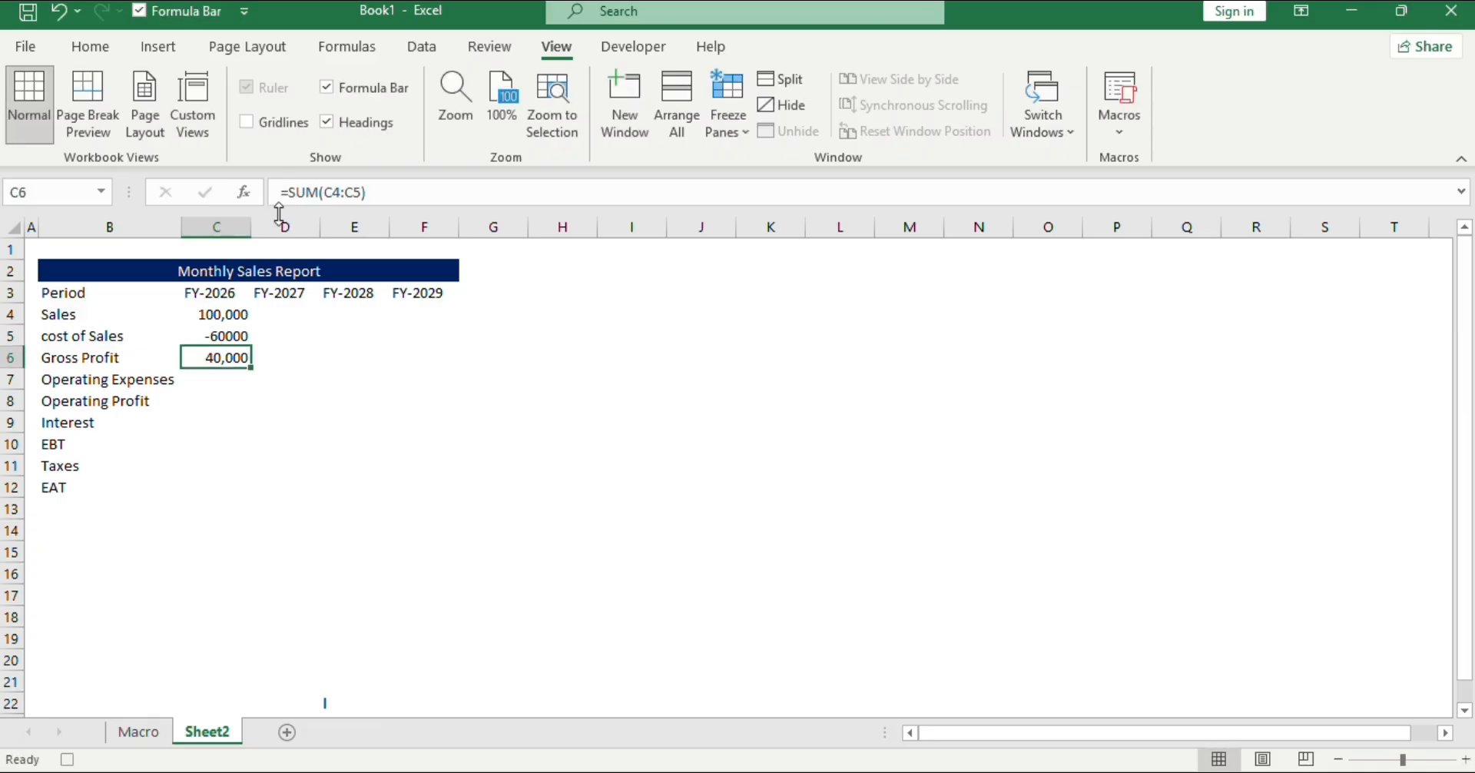
Copy the FY-2026 sales cell C4 and paste only its formats onto the range C4:F12 with Paste Special.
left_click(225, 335)
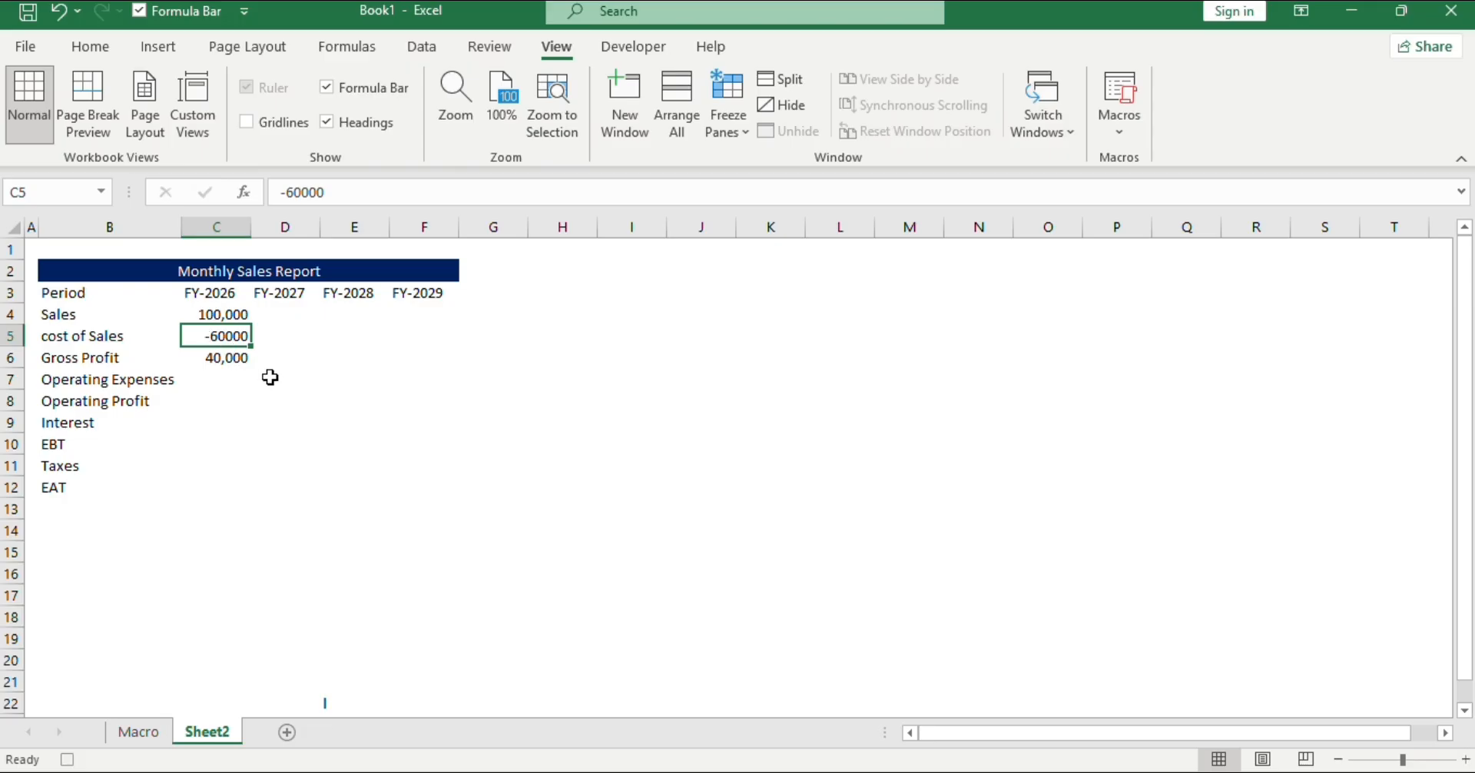
left_click(233, 314)
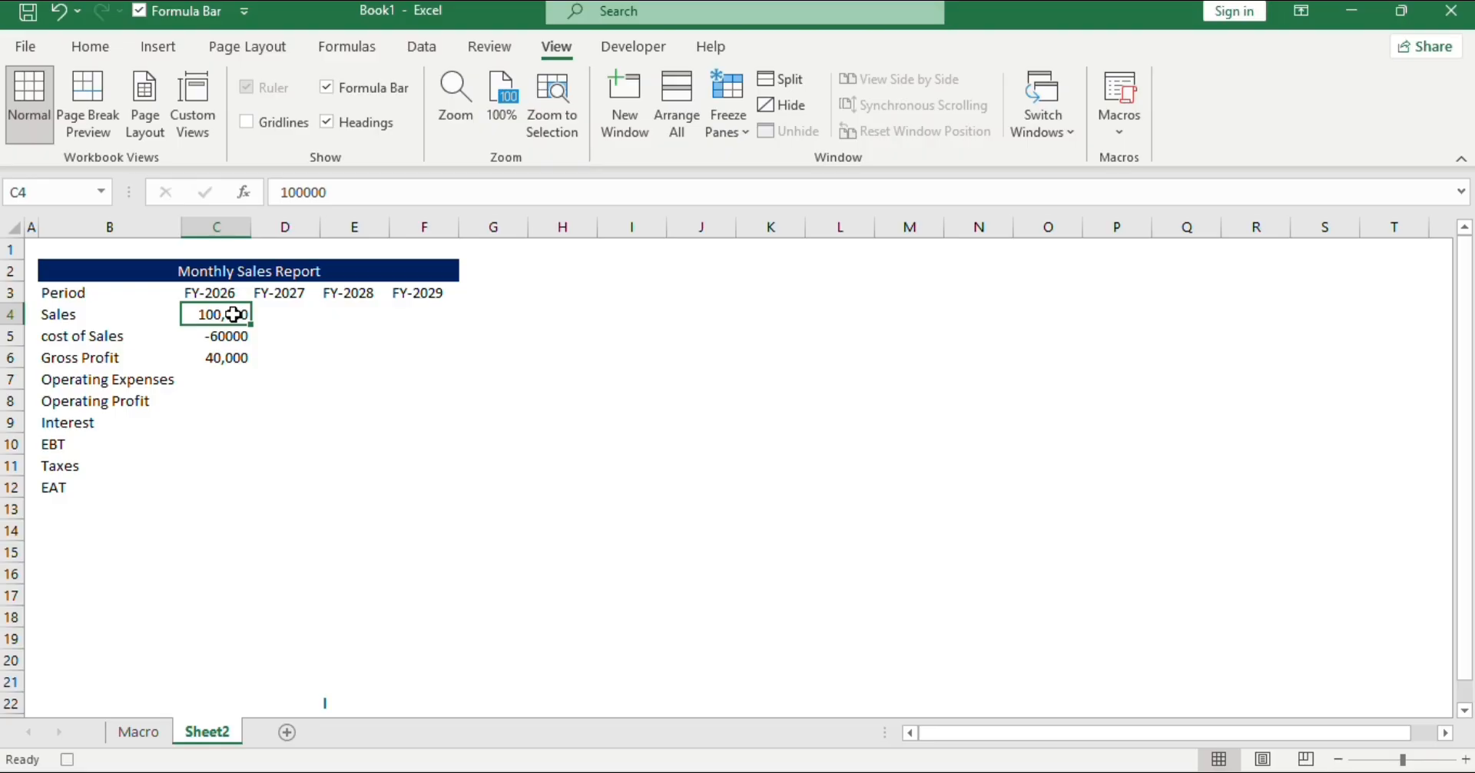
left_click(233, 336)
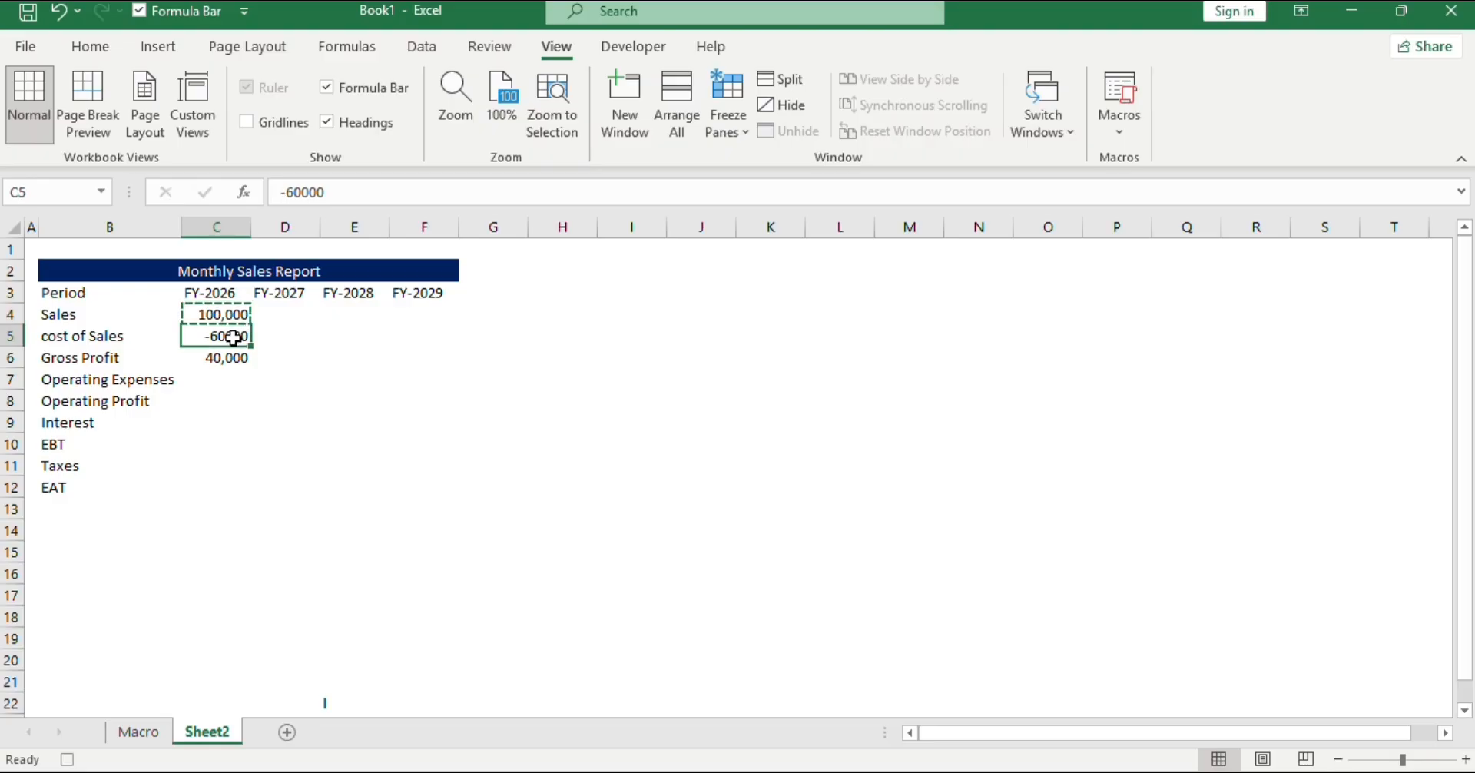
left_click(232, 312)
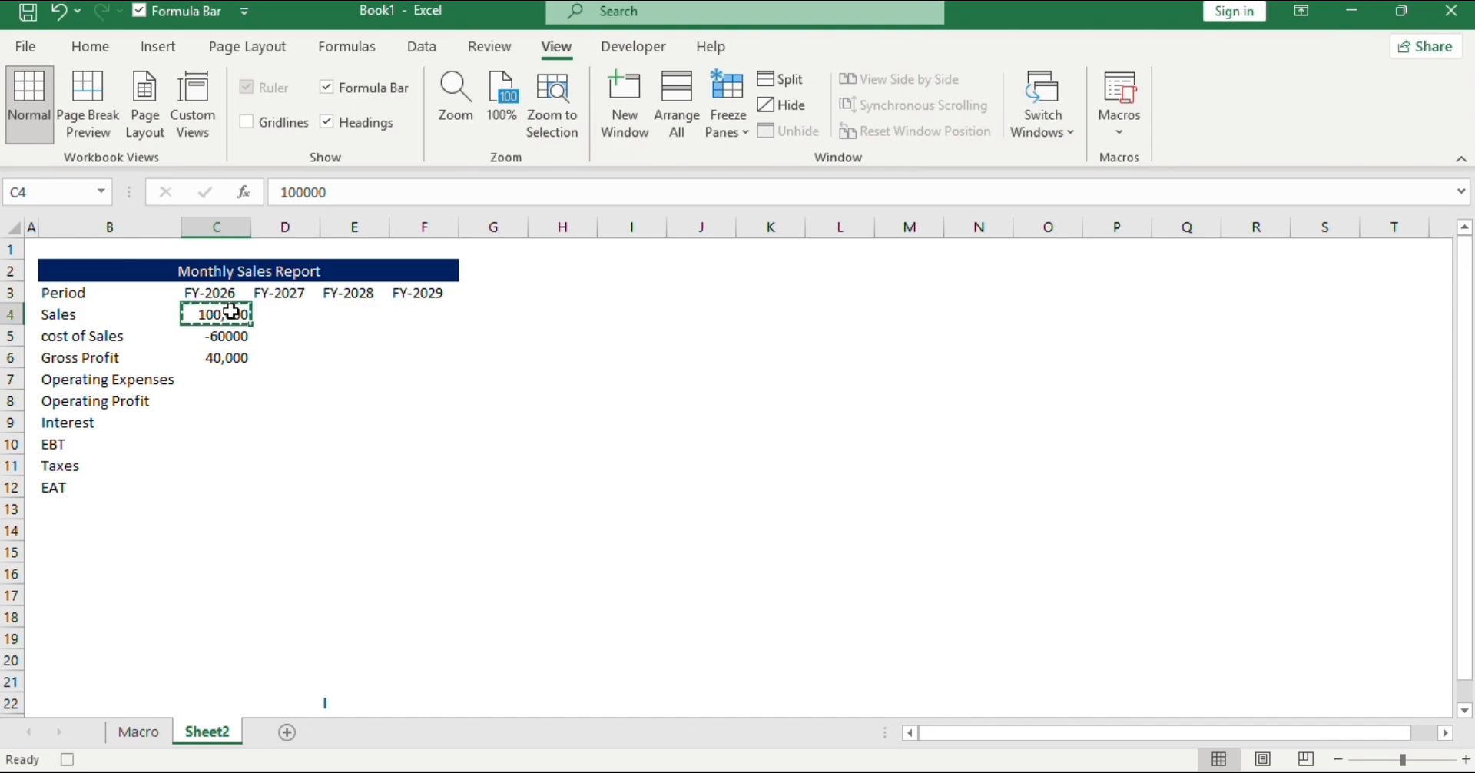
key("shift+Right")
key("shift+Right")
key("shift+Right")
key("shift+Down")
key("shift+Down")
key("shift+Down")
key("shift+Down")
key("shift+Down")
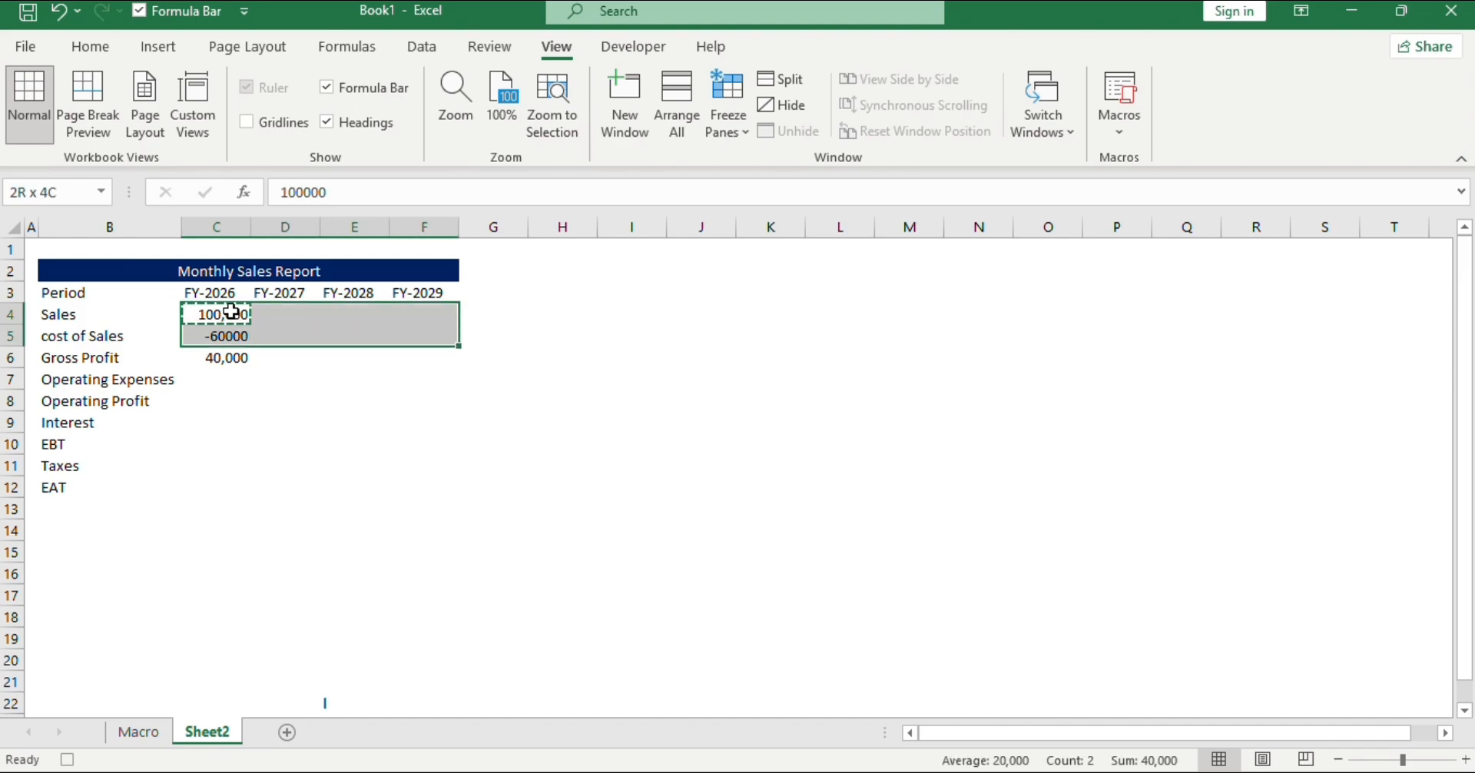
key("shift+Down")
key("shift+Down")
key("shift+Down")
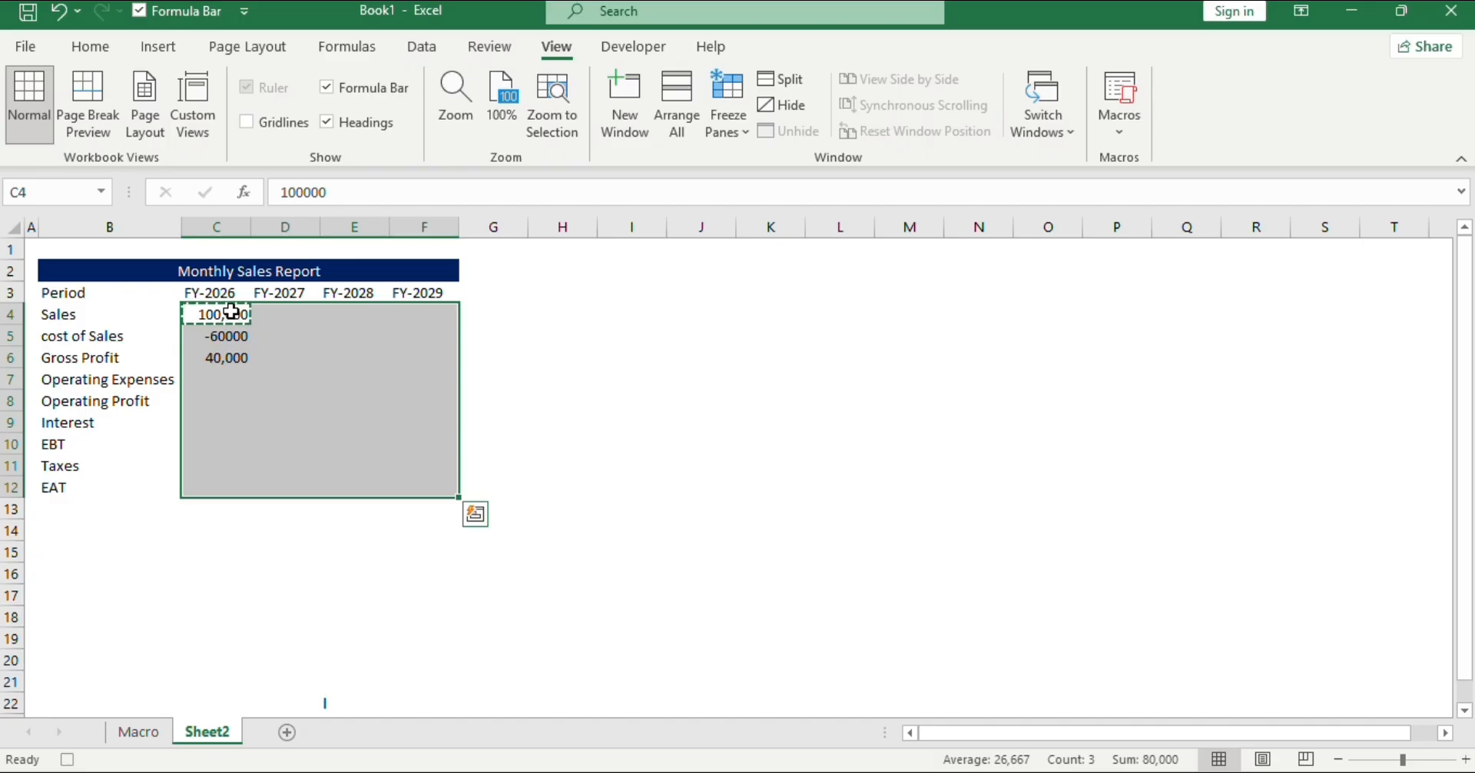
key("ctrl+alt+v")
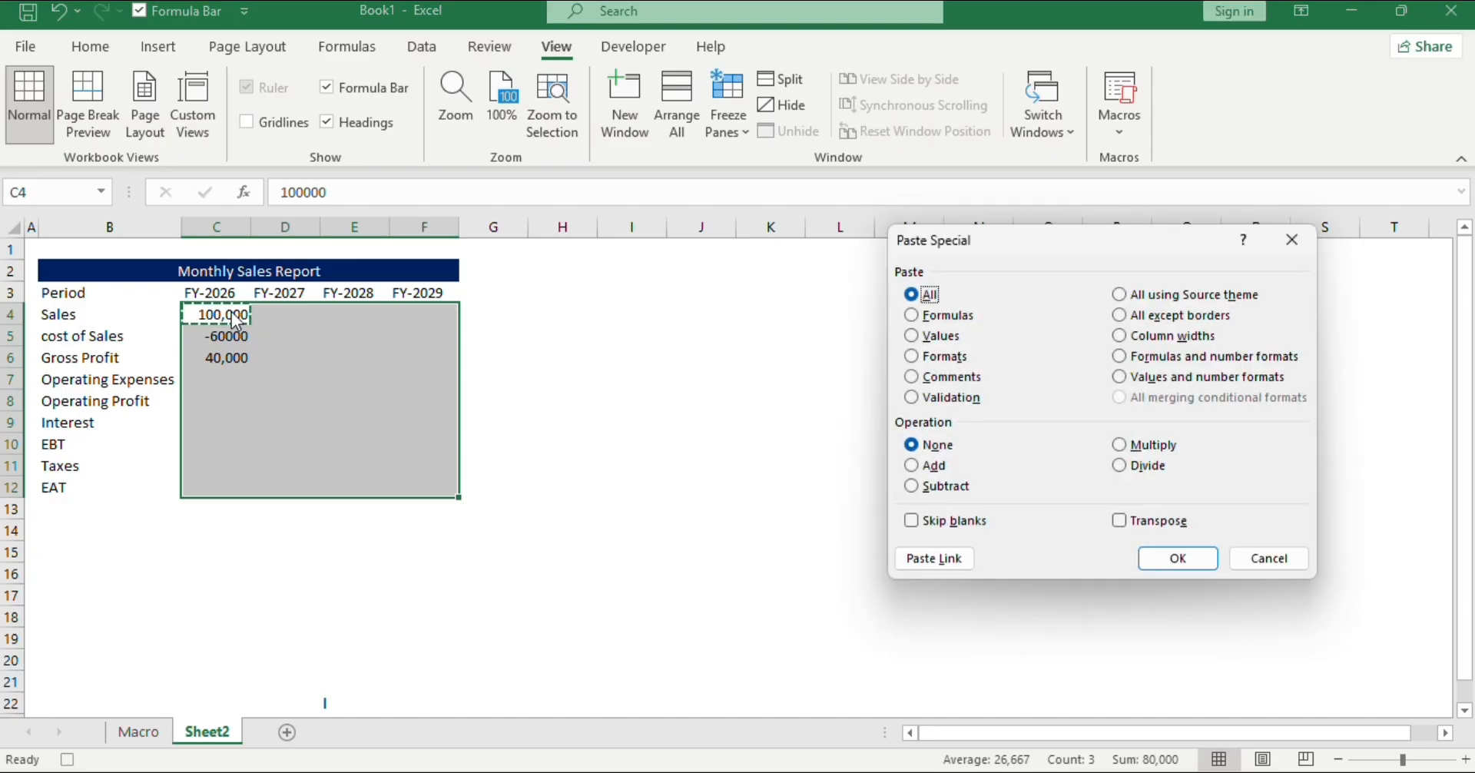
key("t")
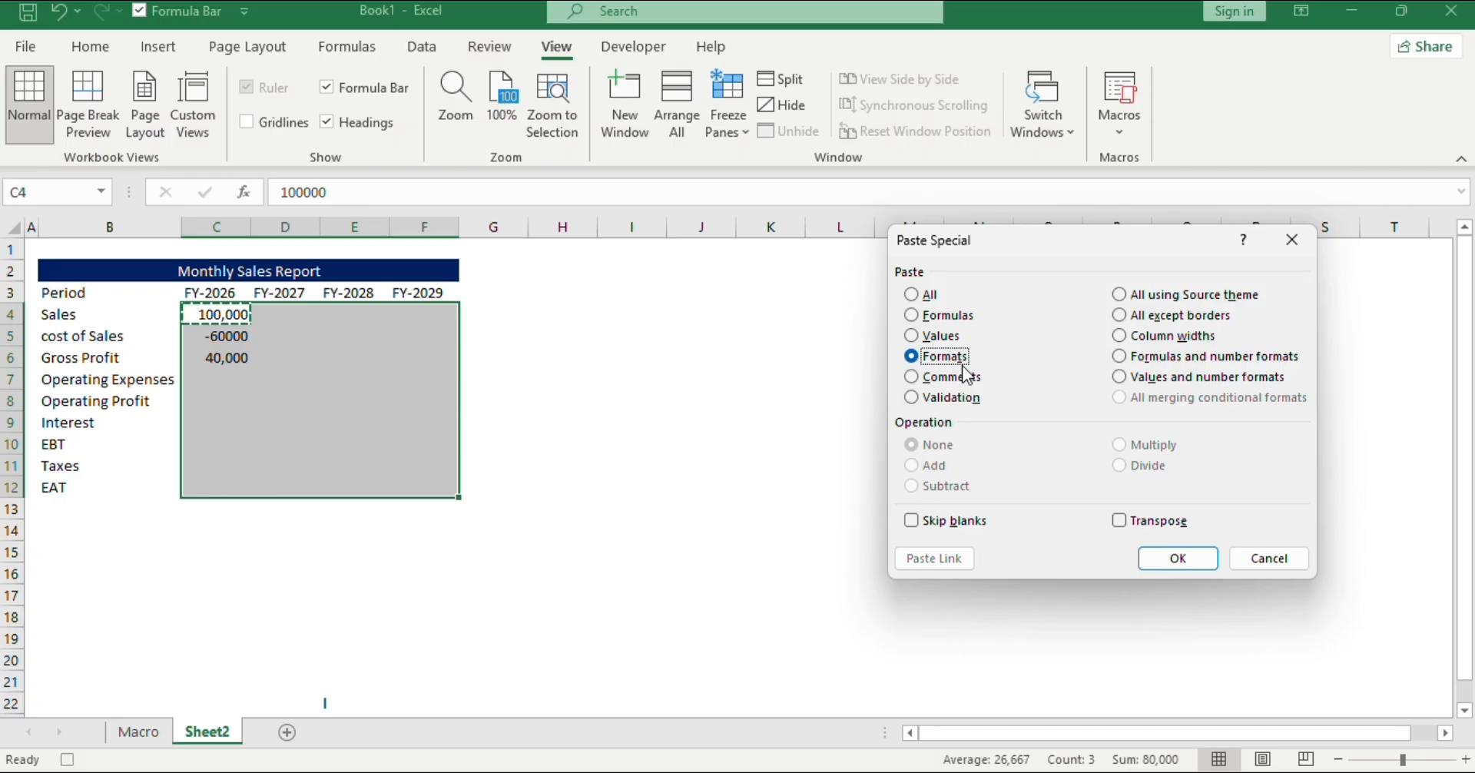
key("Return")
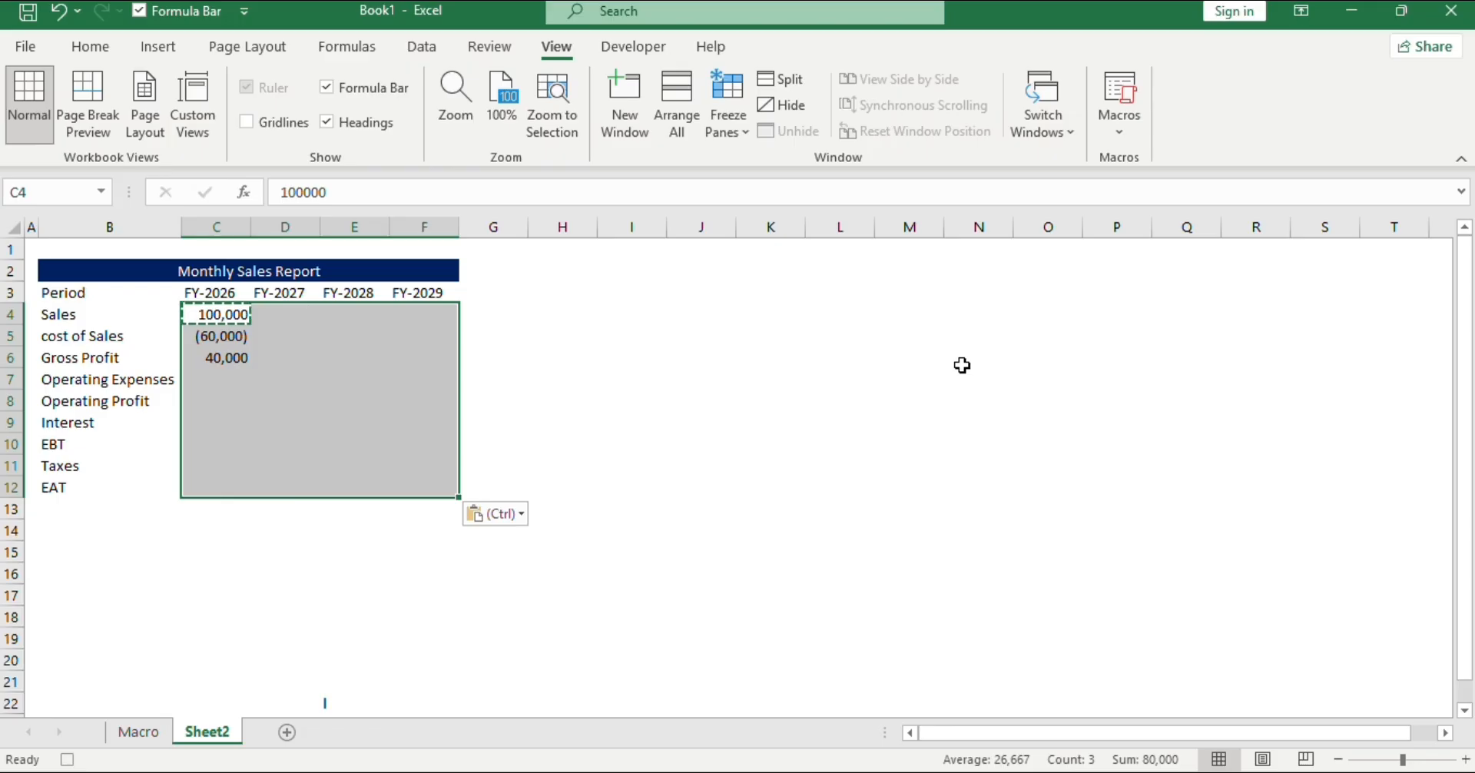
left_click(495, 415)
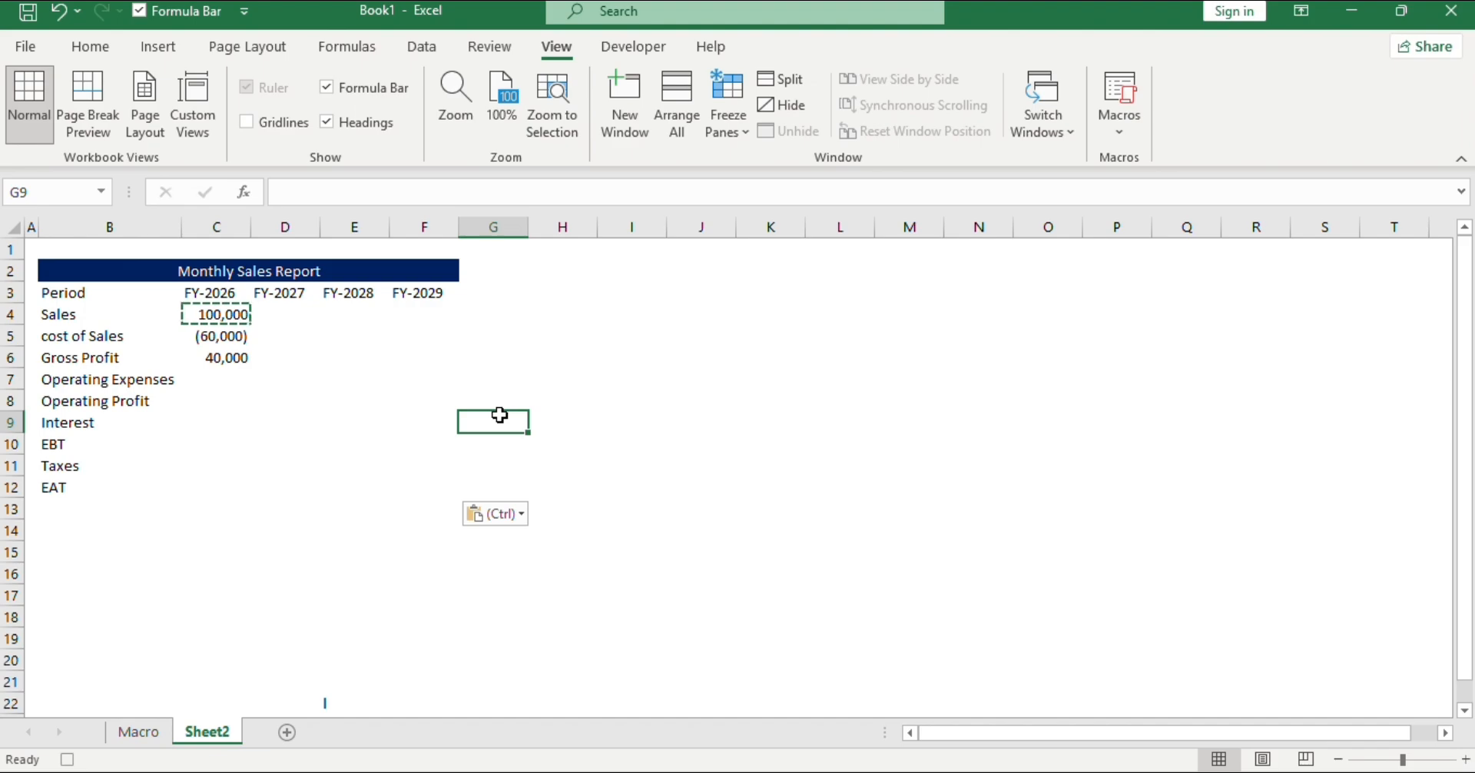
Enter -20000 in C7 as the FY-2026 operating expenses.
left_click(225, 375)
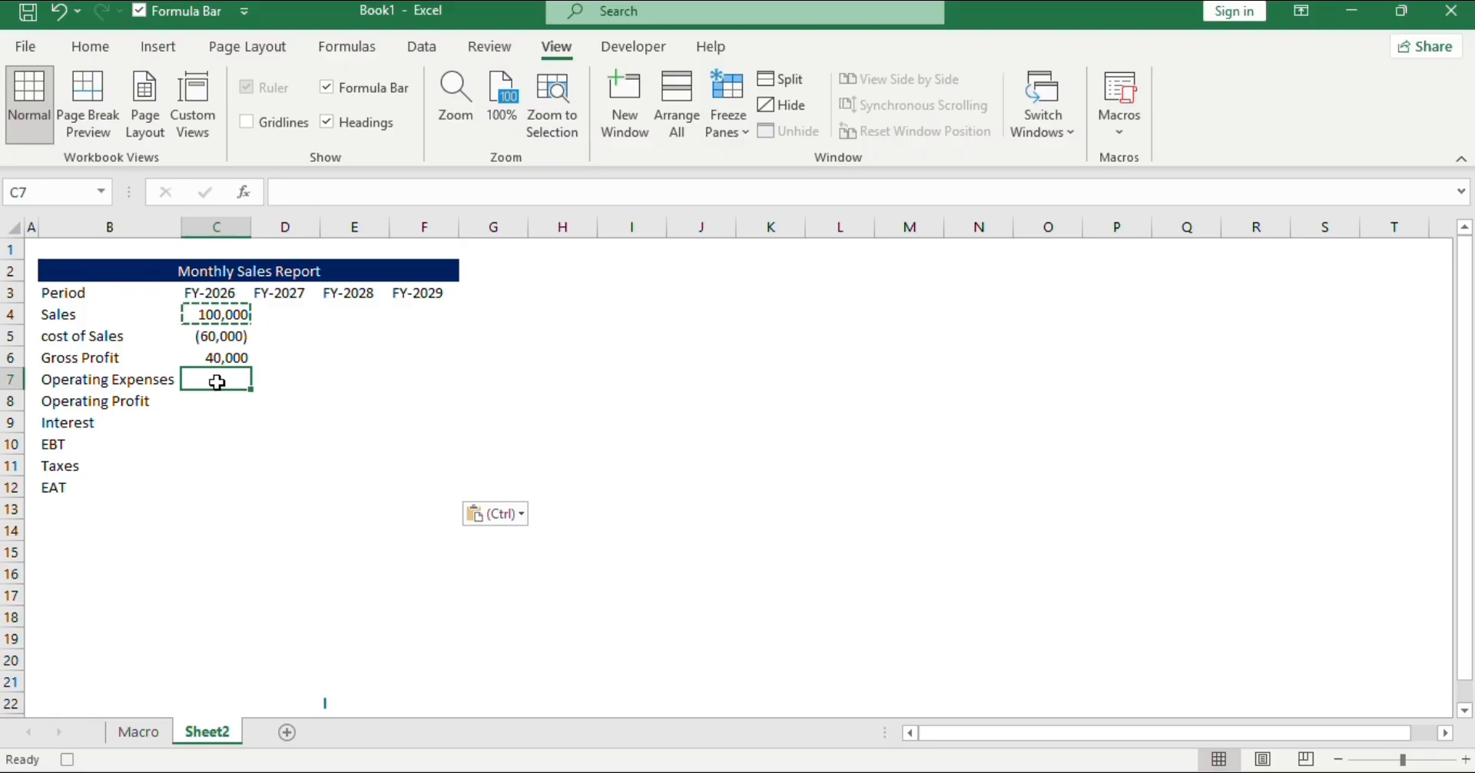
type("-20000")
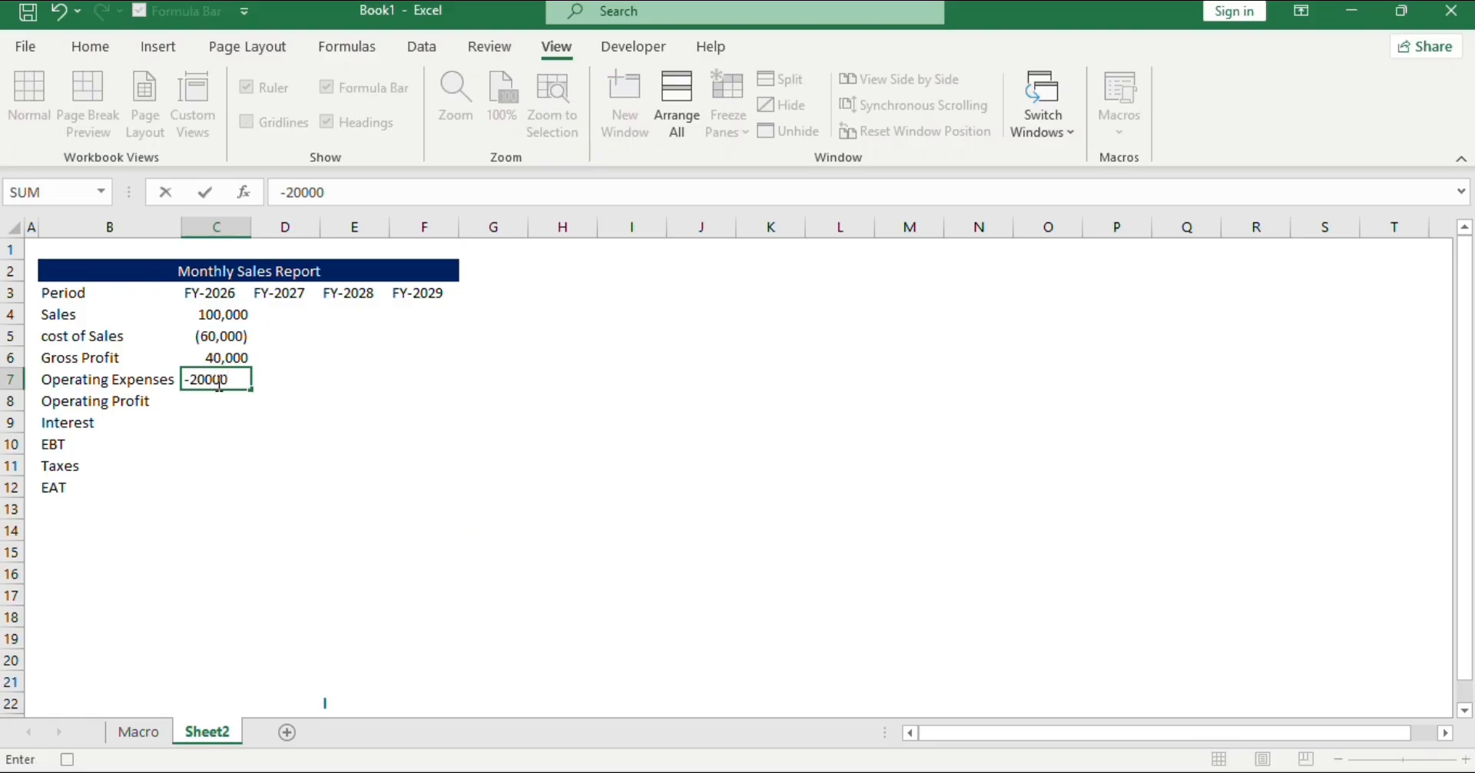
key("Return")
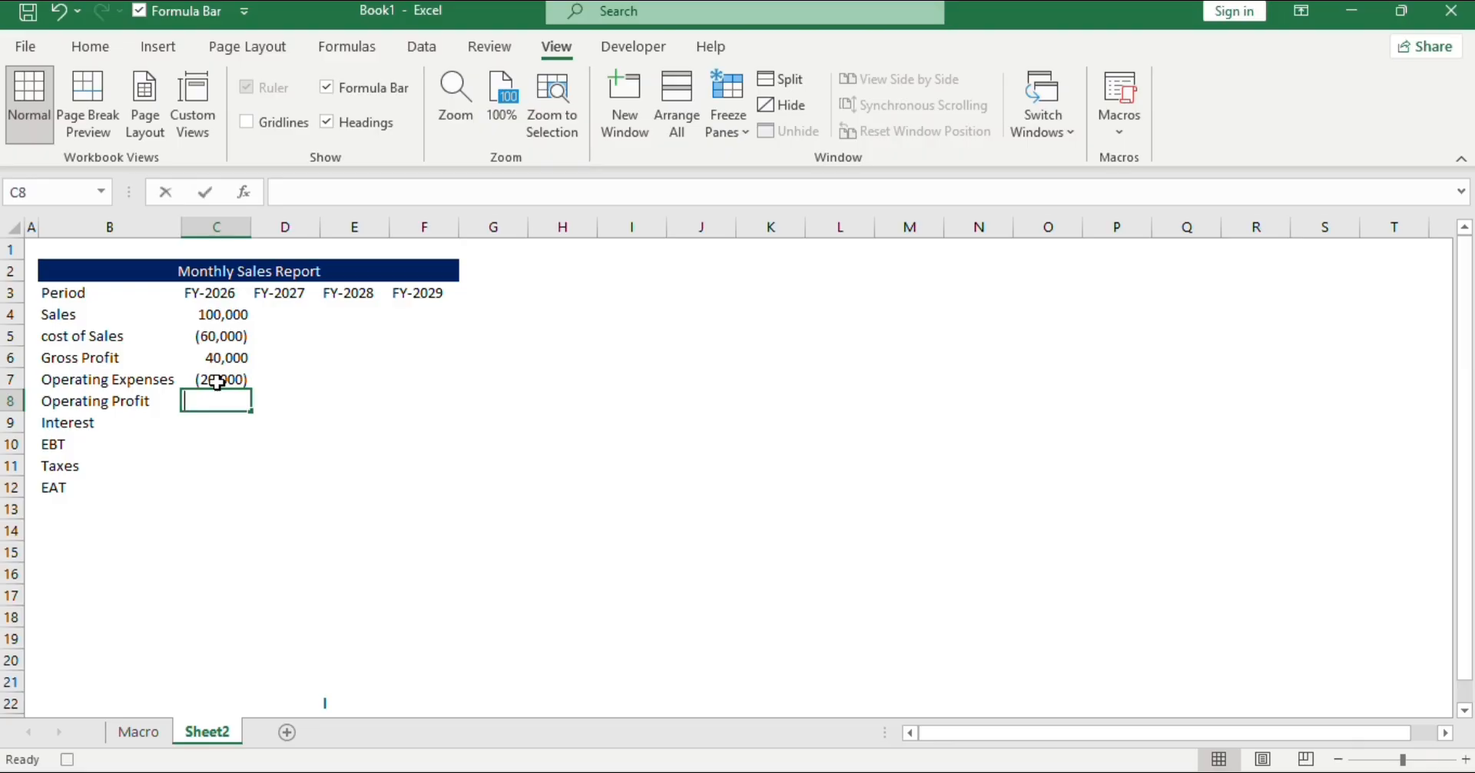
Enter the formula =SUM(C6:C7) in C8 to calculate the FY-2026 operating profit.
type("=")
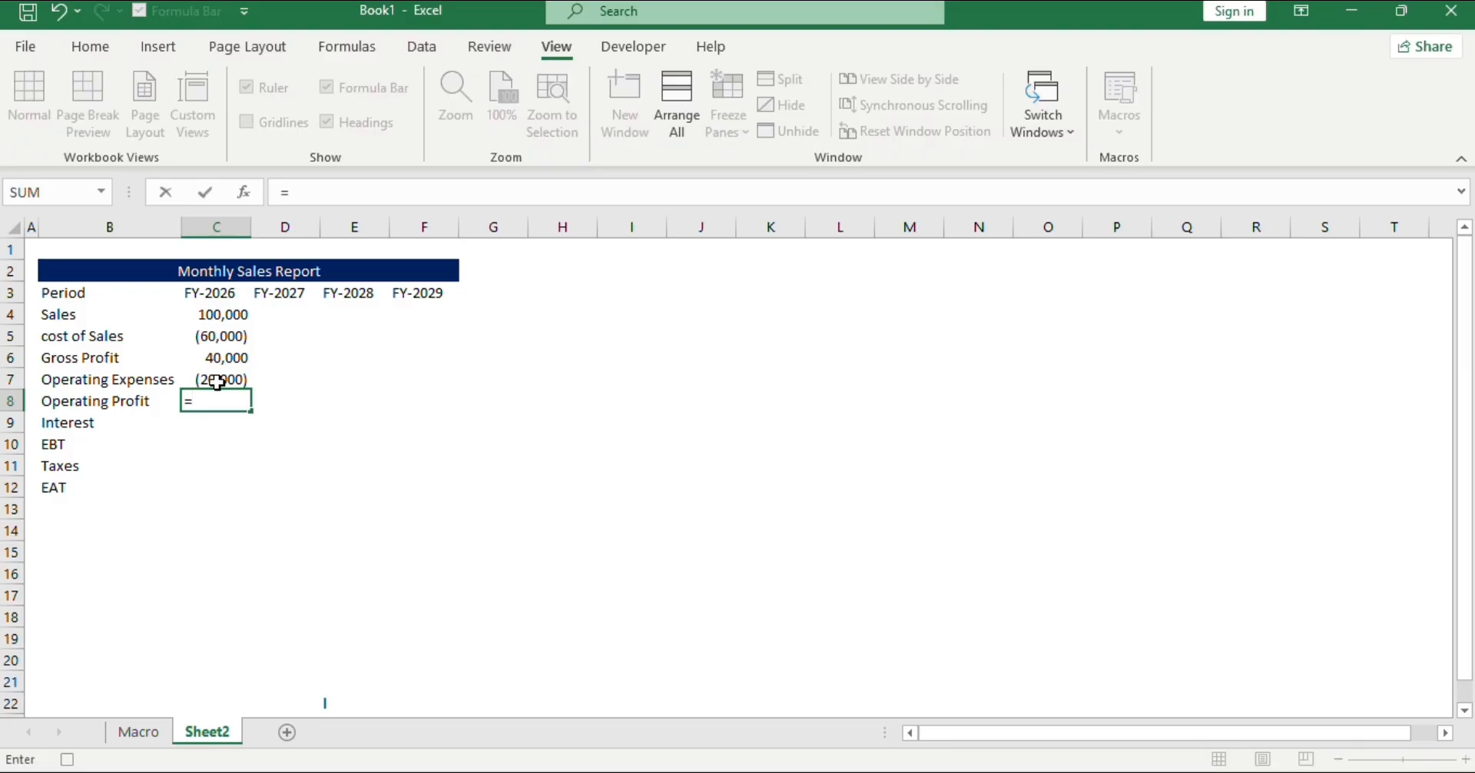
type("Sum")
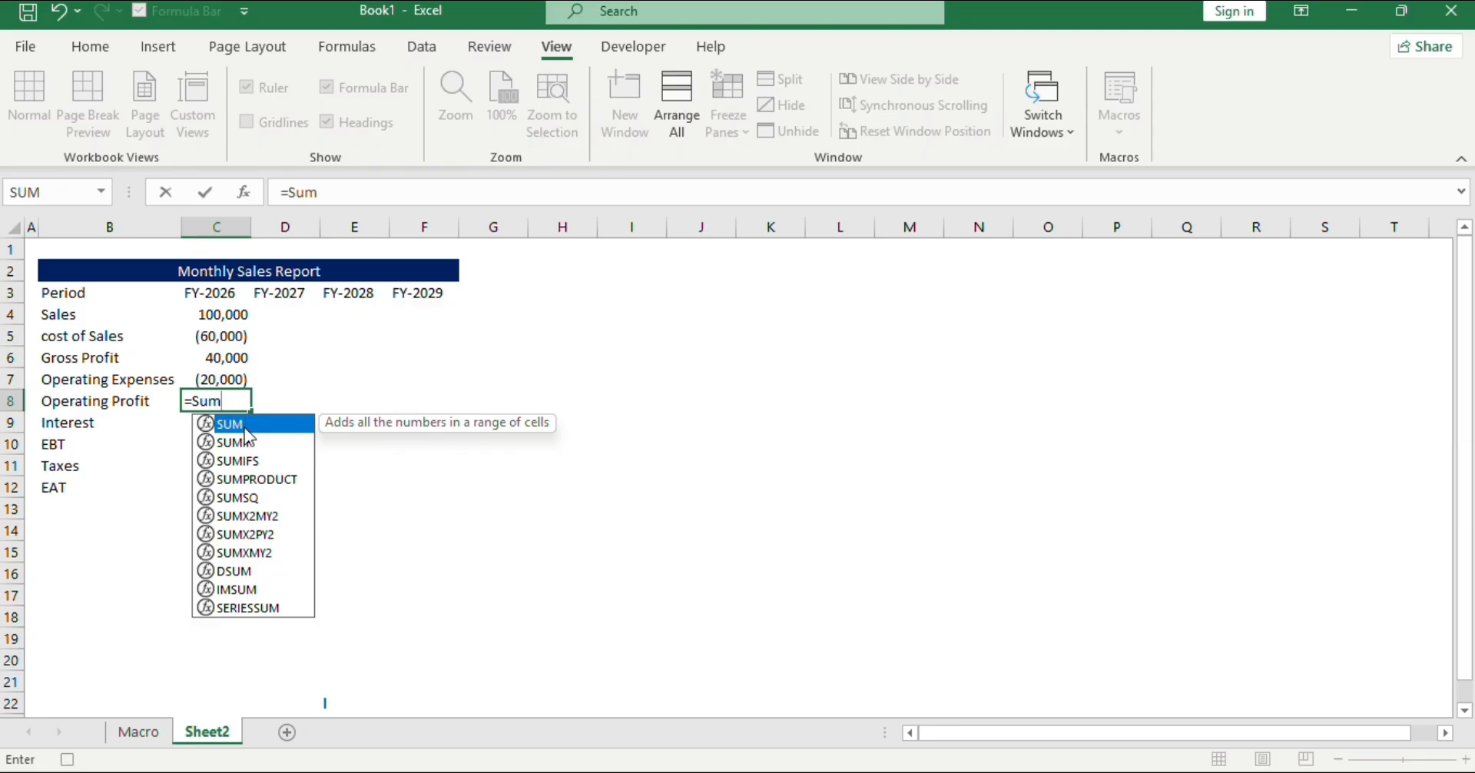
key("Tab")
left_click(240, 355)
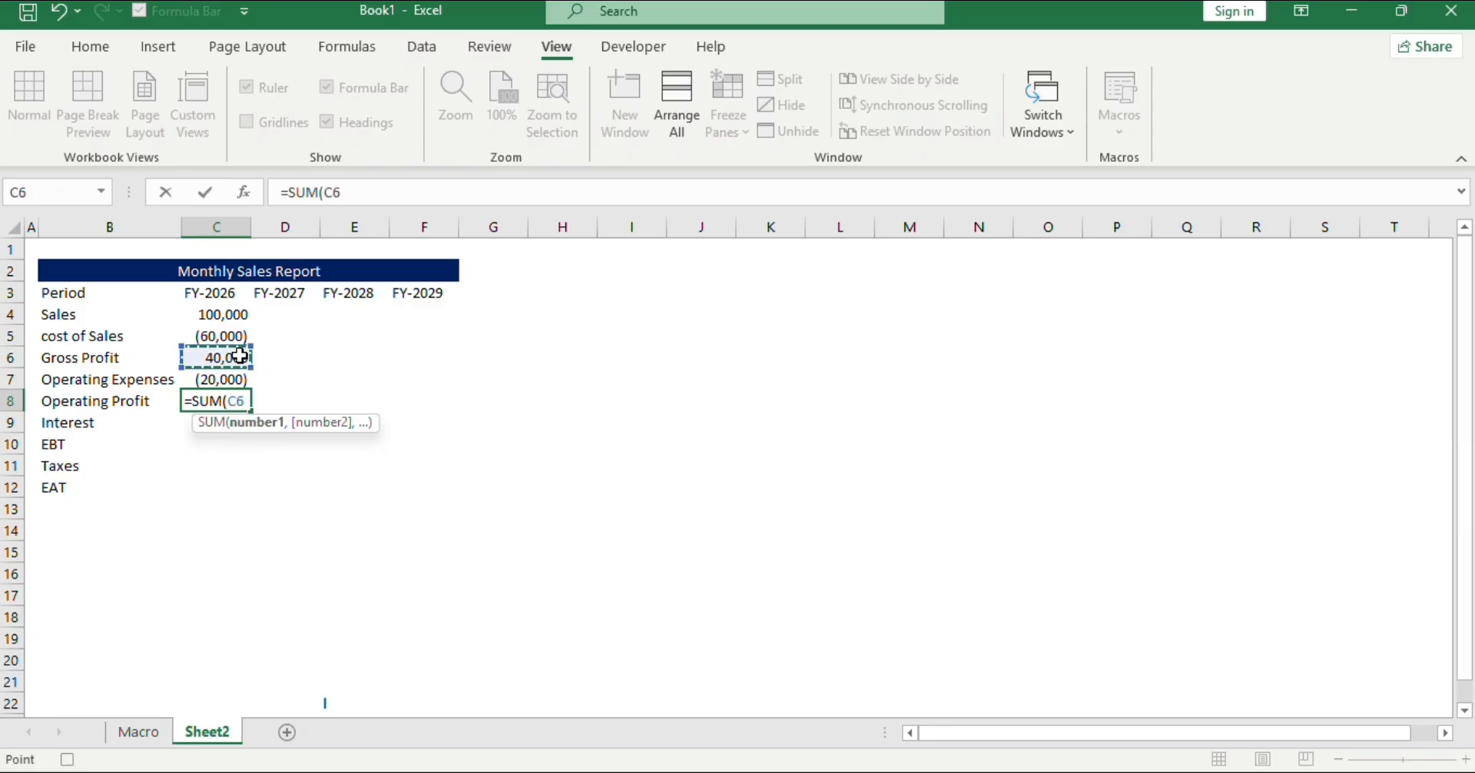
key("shift+Down")
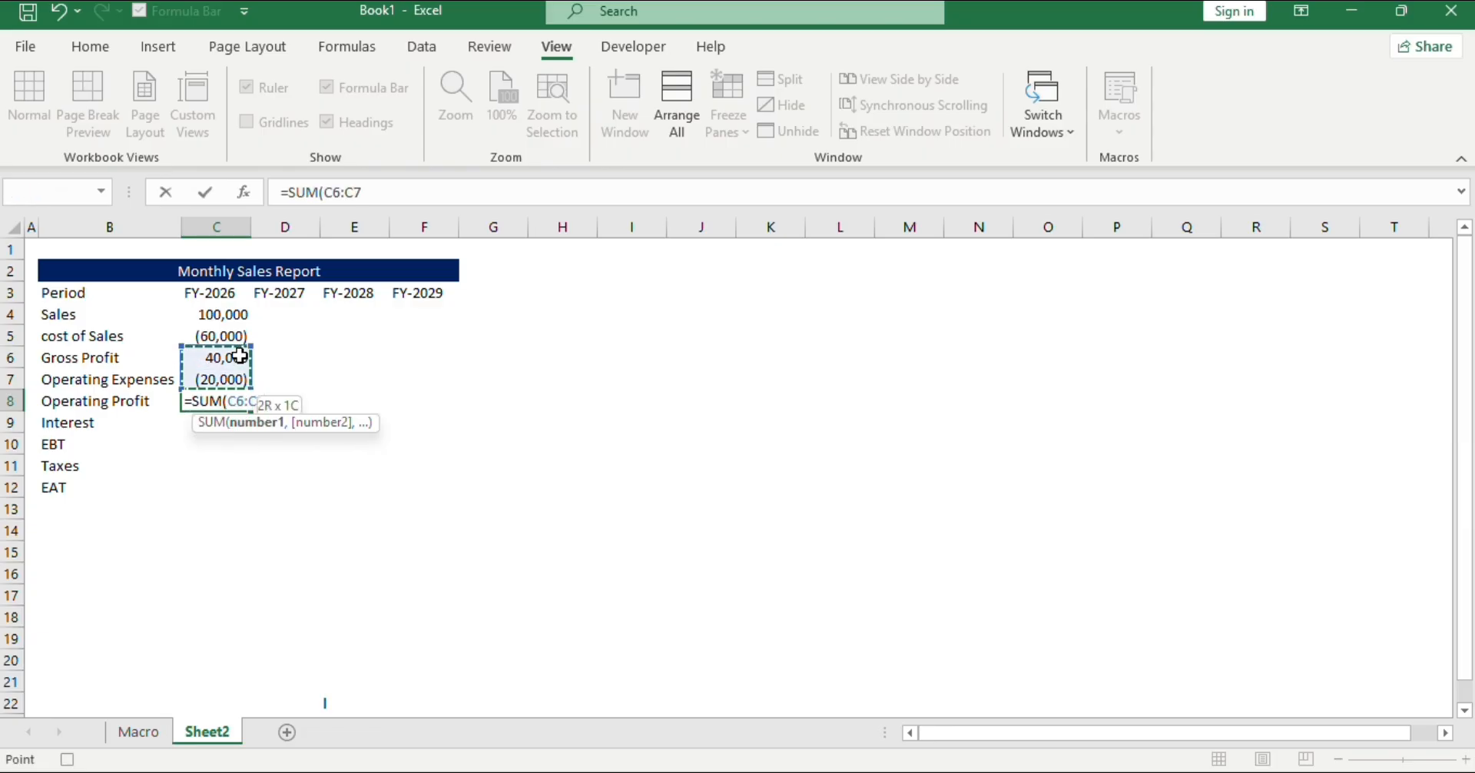
key("Return")
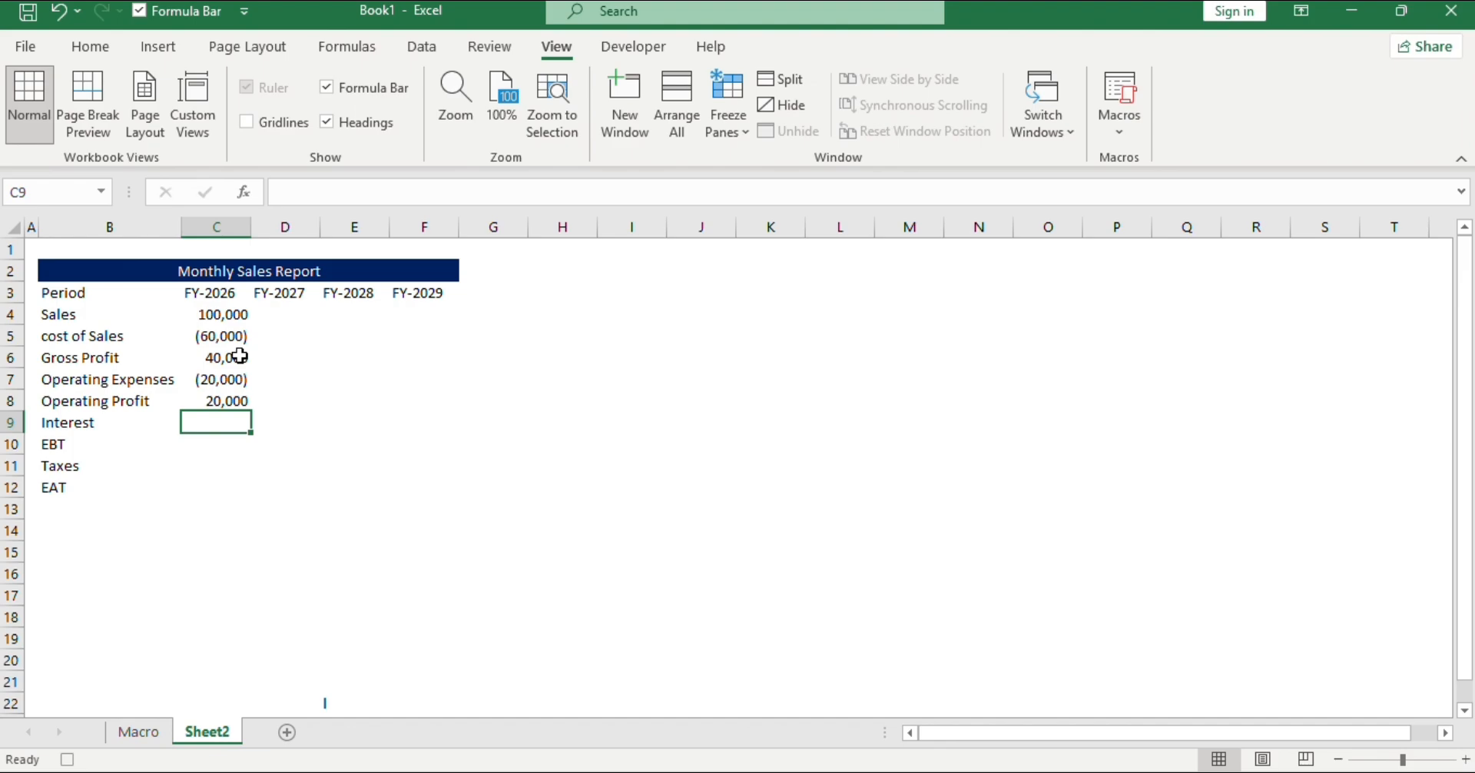
Enter -3000 in C9 as the FY-2026 interest.
double_click(196, 425)
type("3000")
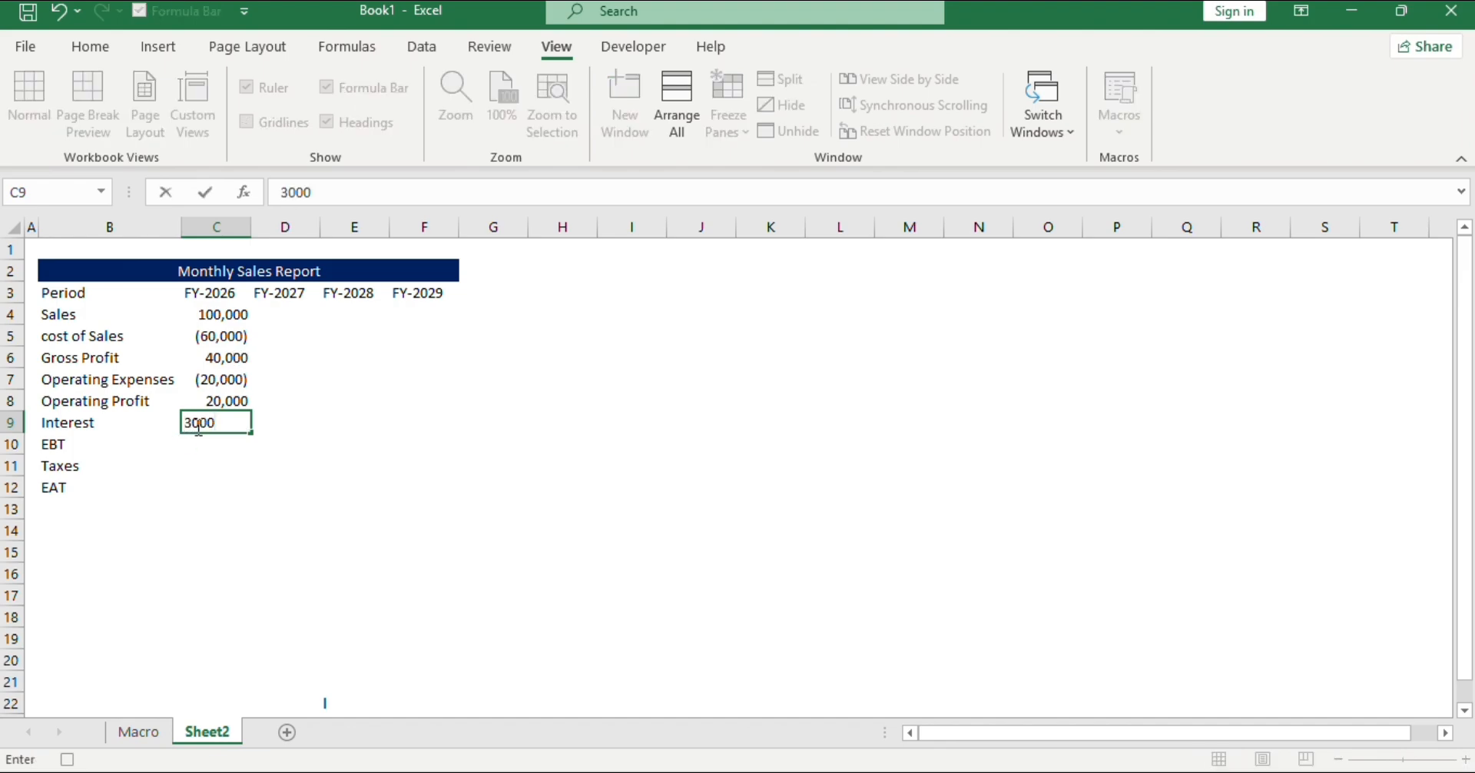
left_click(283, 193)
type("-")
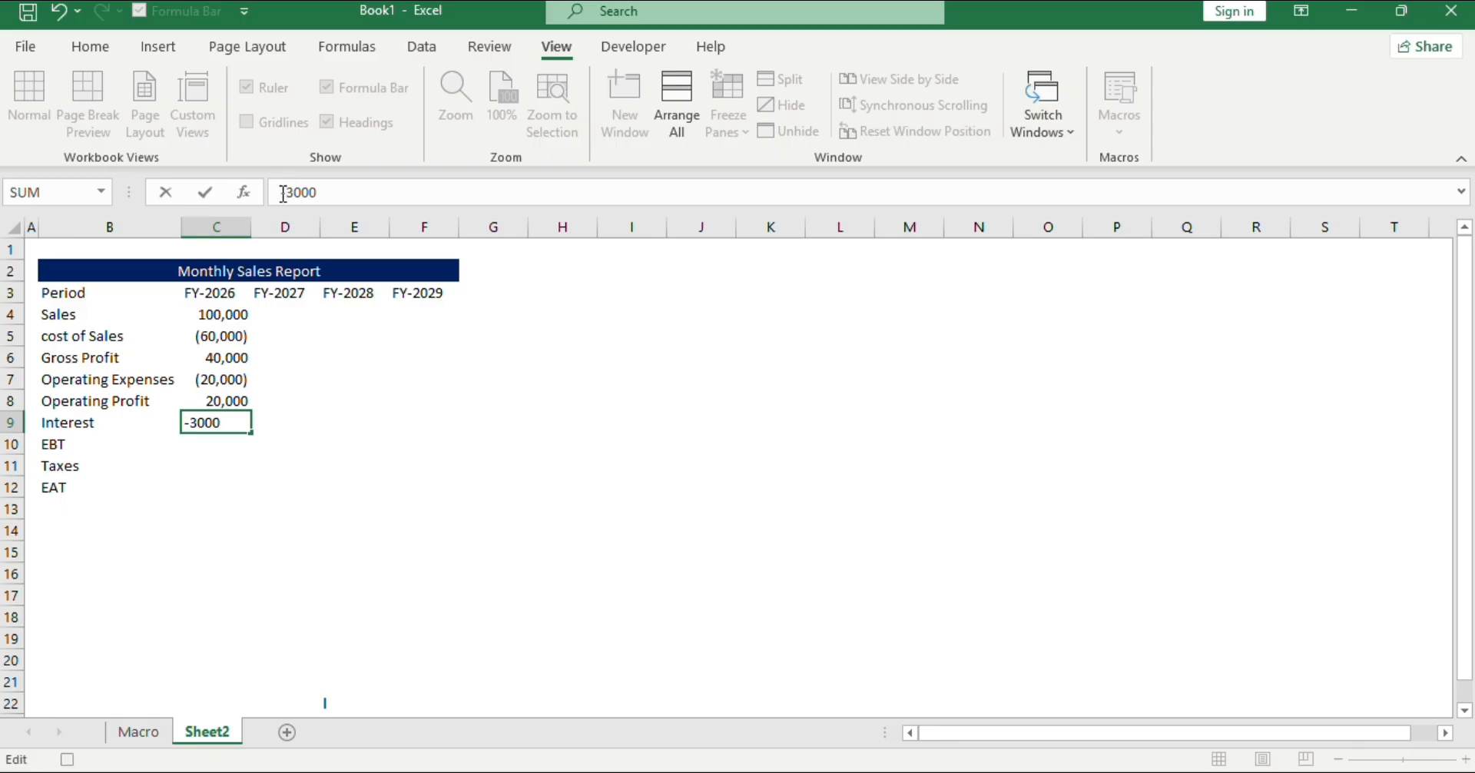
key("Return")
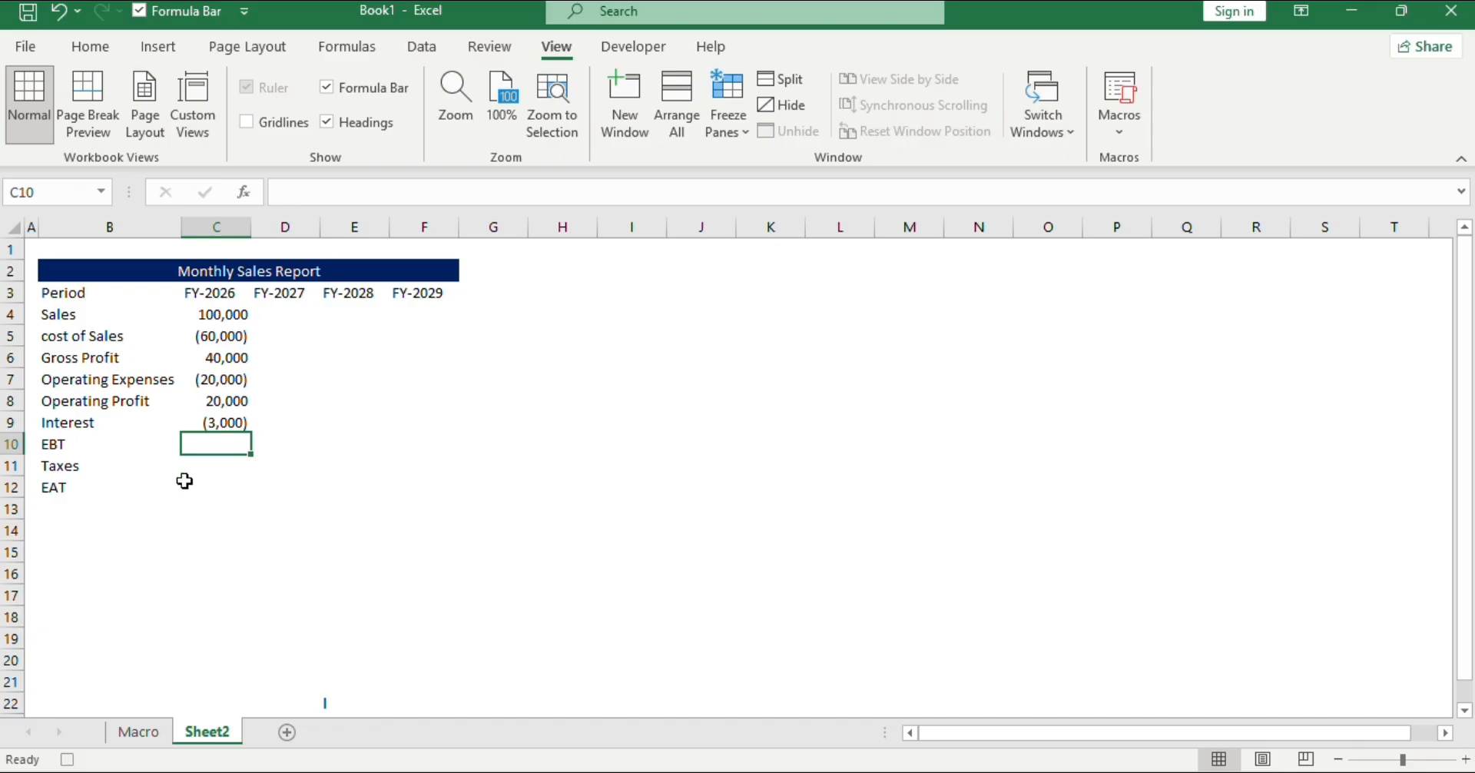
Enter the formula =SUM(C8:C9) in C10 to calculate the FY-2026 EBT.
double_click(211, 438)
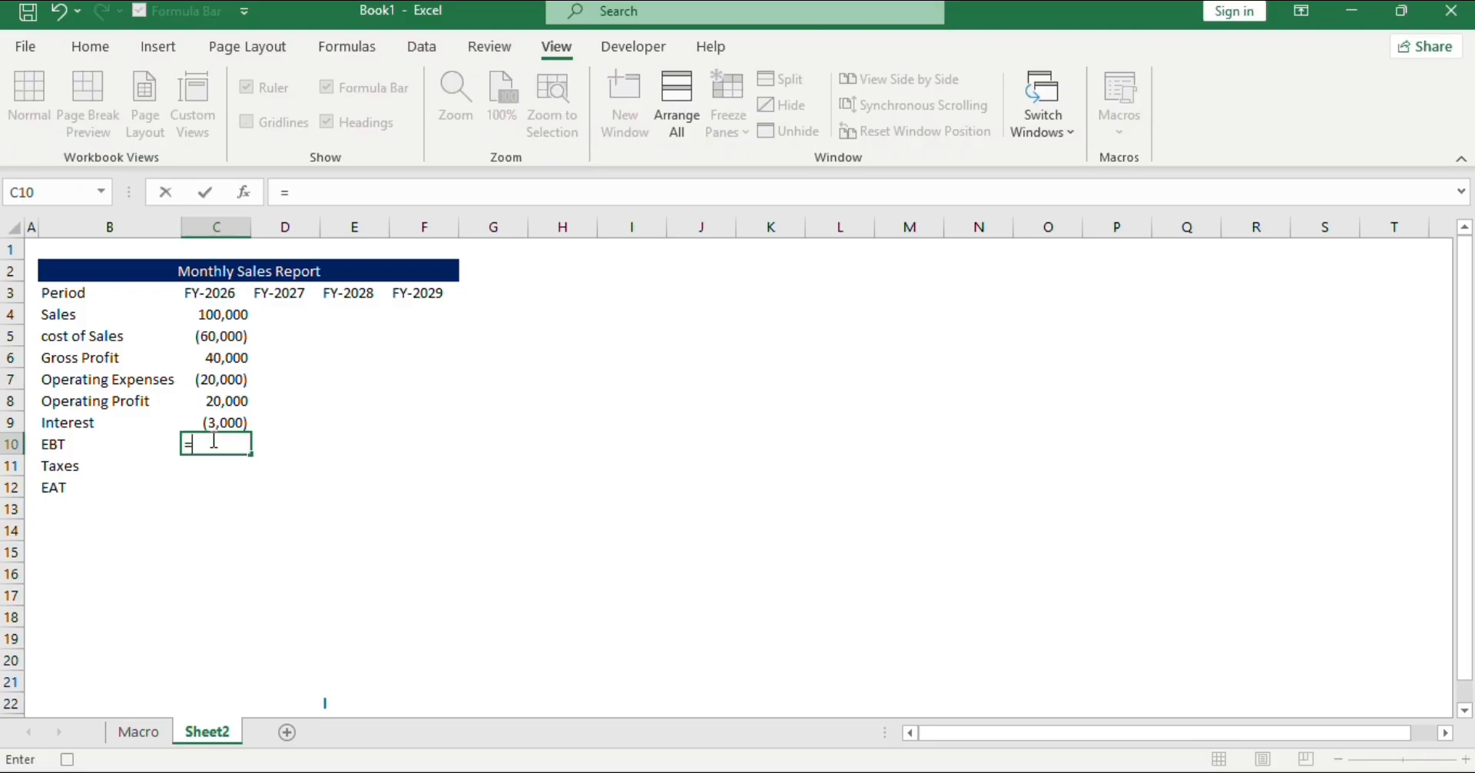
type("=Sum")
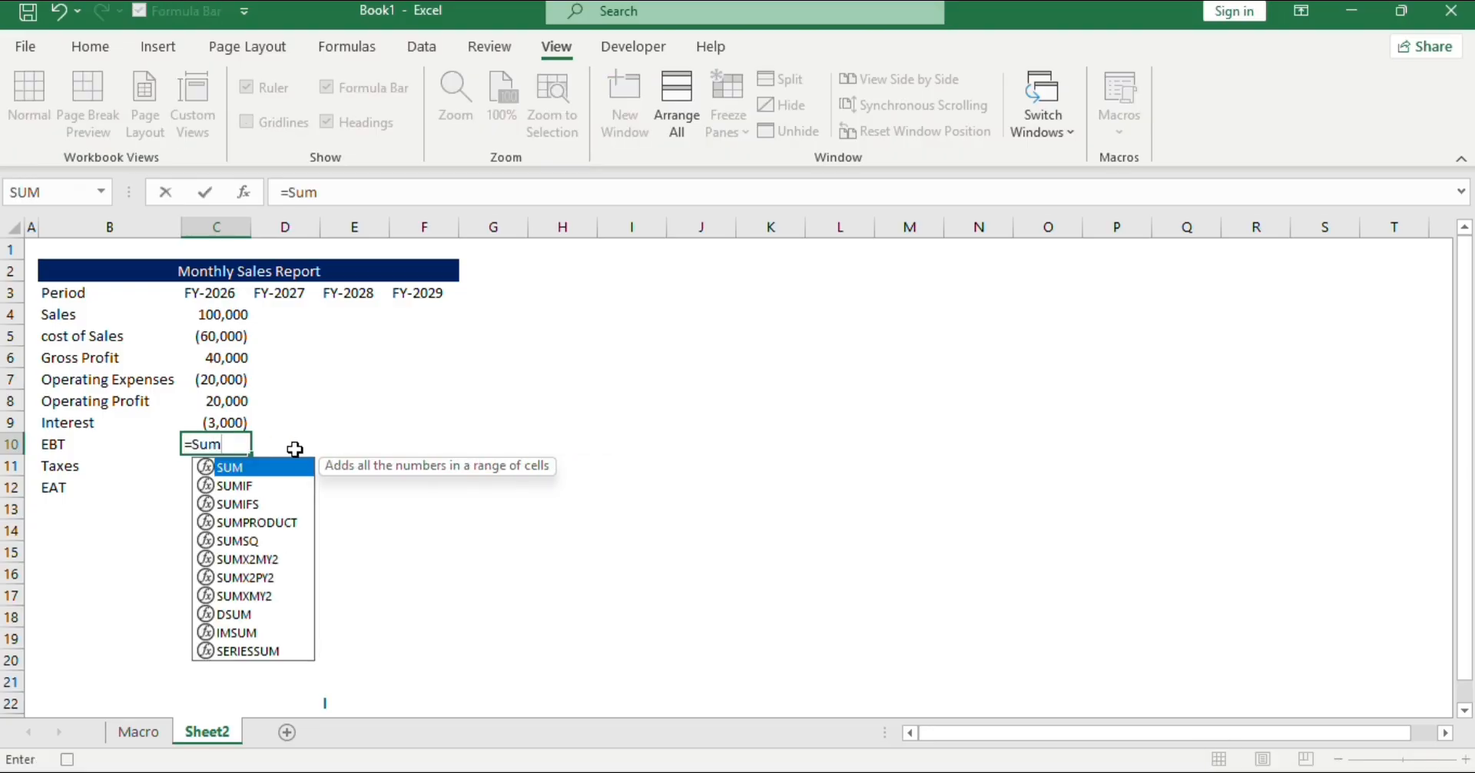
double_click(275, 467)
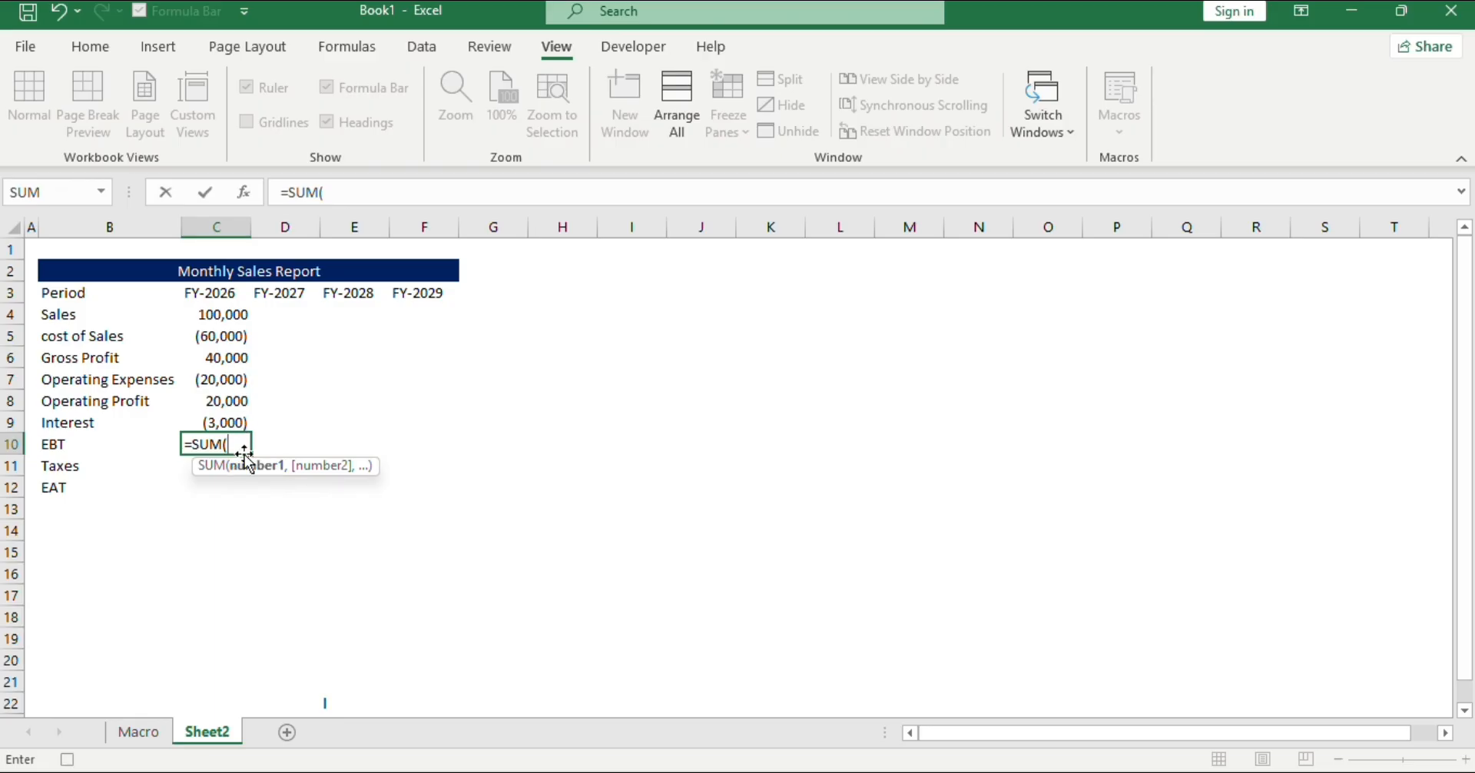
left_click(237, 405)
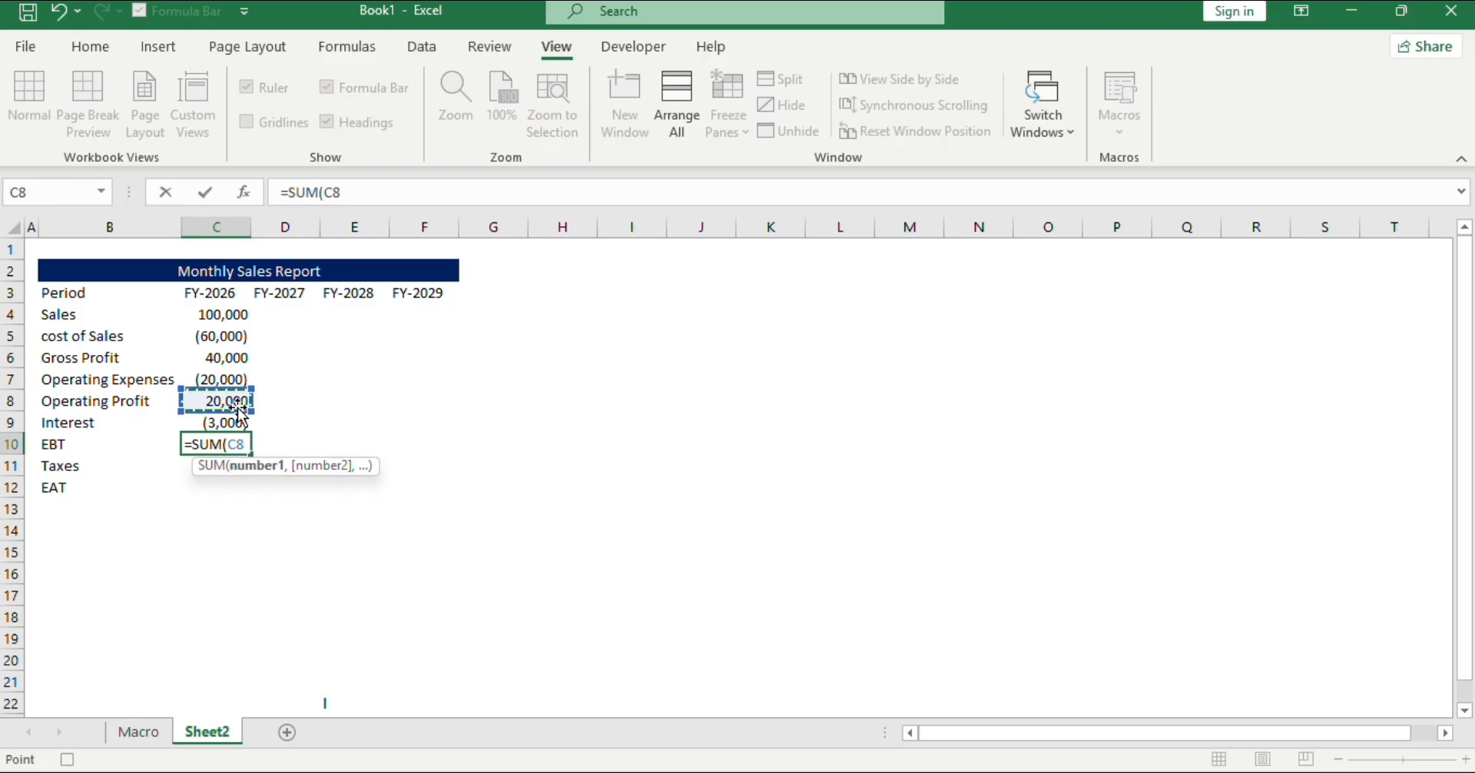
left_click_drag(238, 405, 238, 415)
type(")")
key("Return")
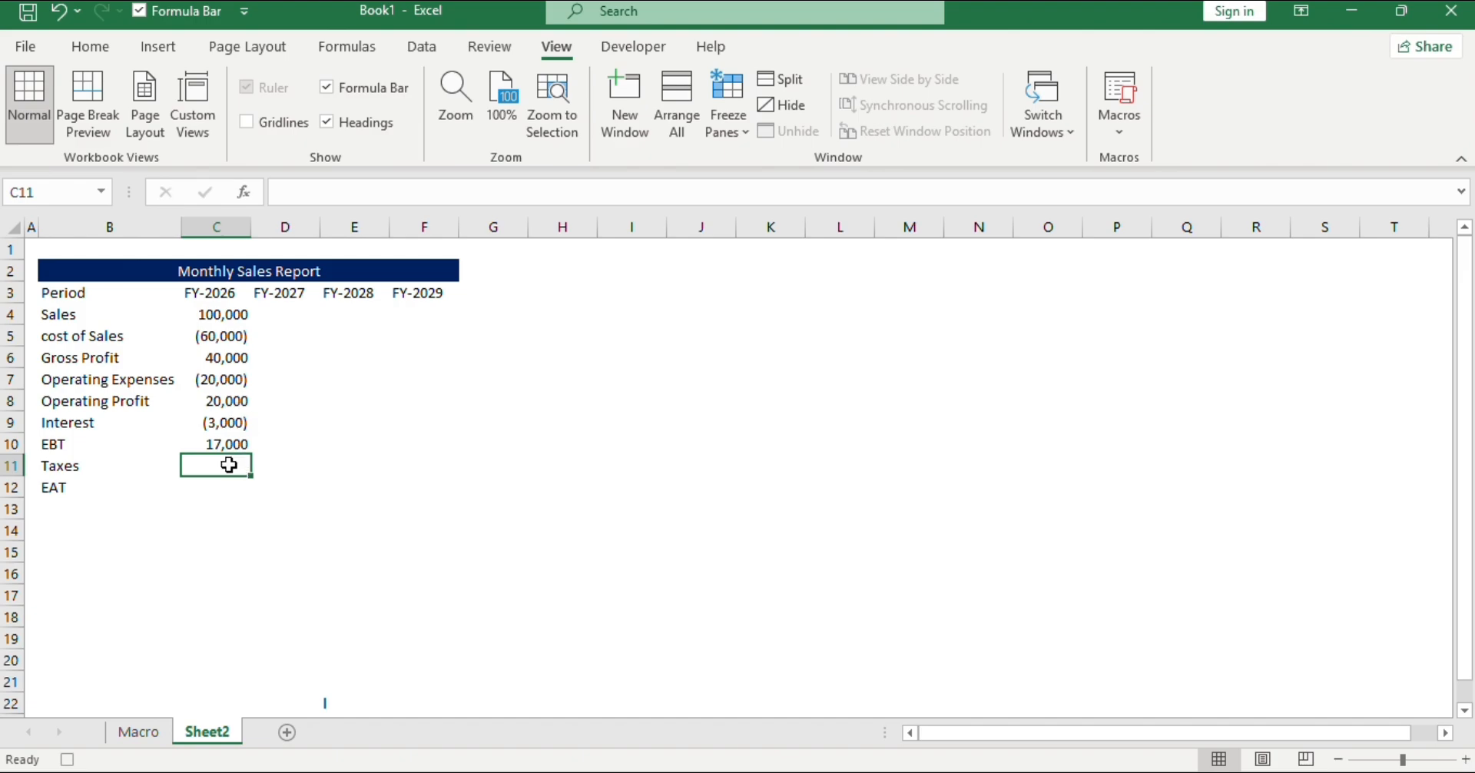
Enter -2500 in C11 as the FY-2026 taxes.
type("2500")
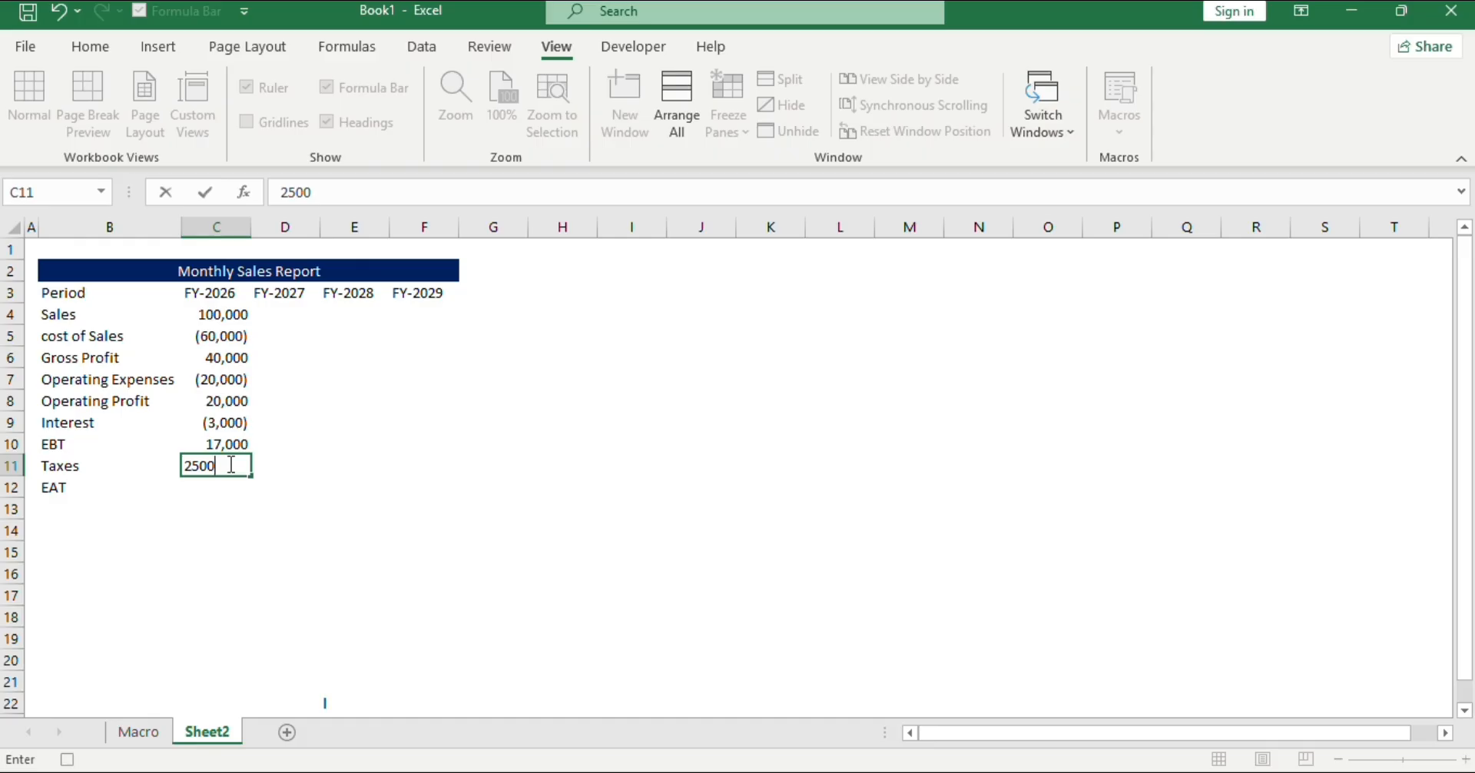
left_click(283, 191)
type("-")
key("Return")
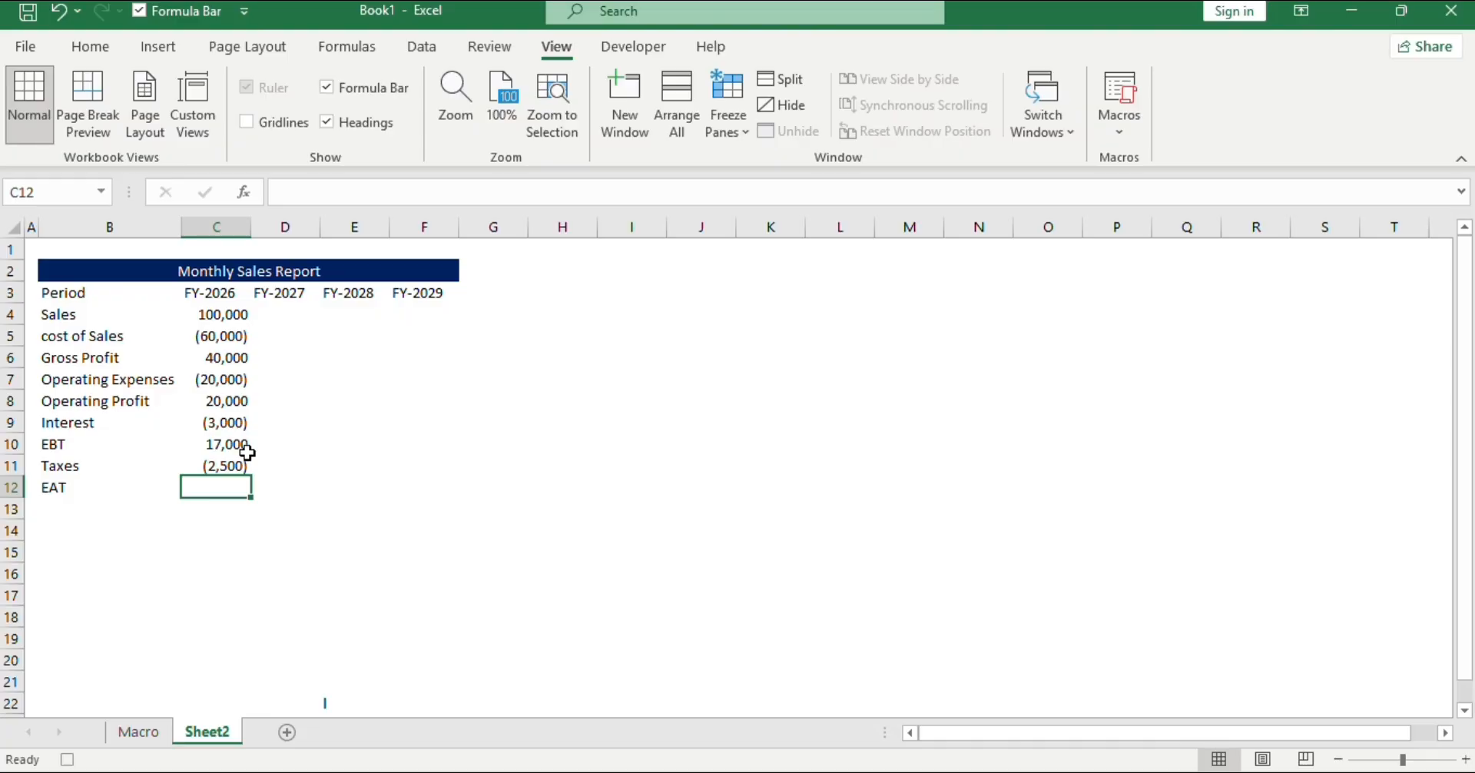
Enter a SUM formula over C10:C11 in C12 to calculate the FY-2026 EAT.
type("=Summ")
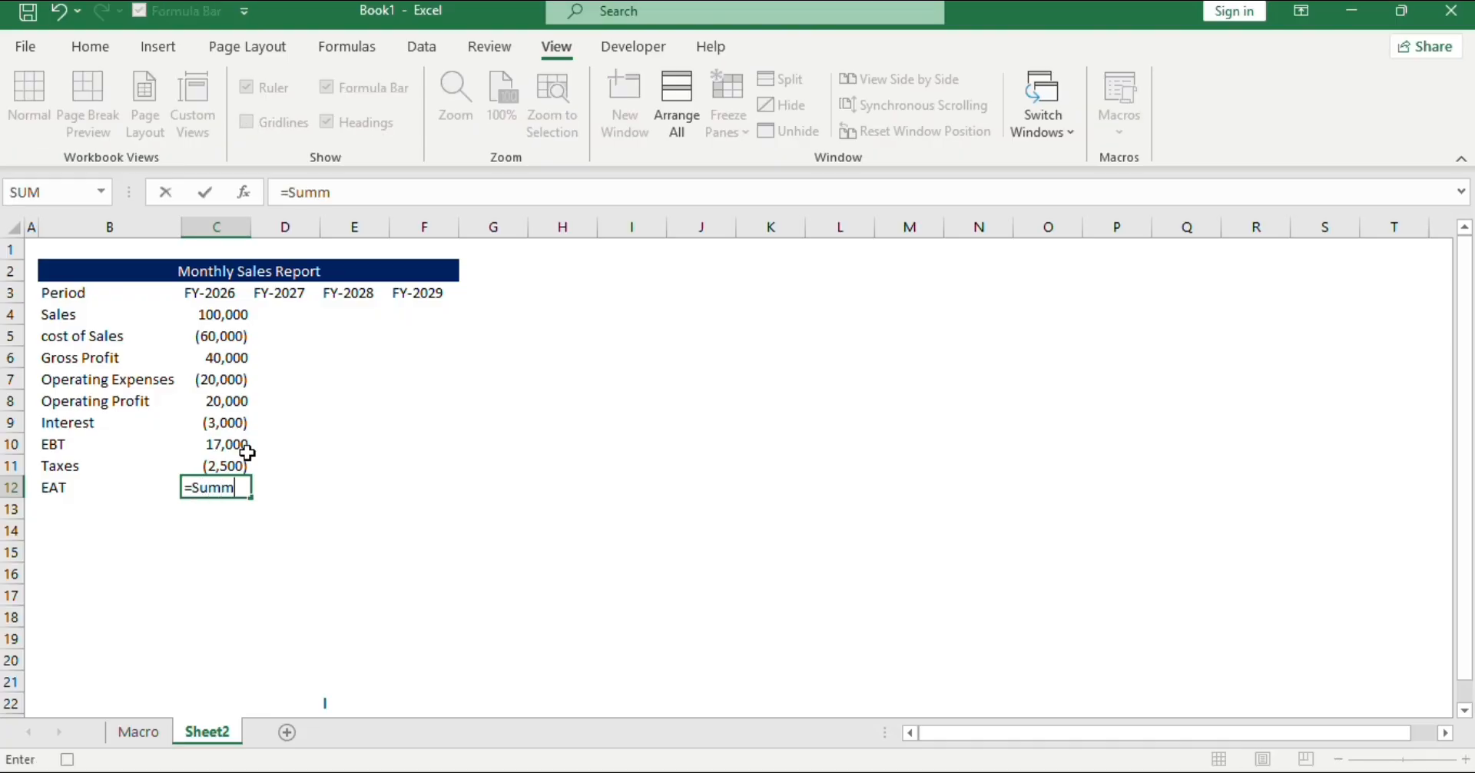
key("BackSpace")
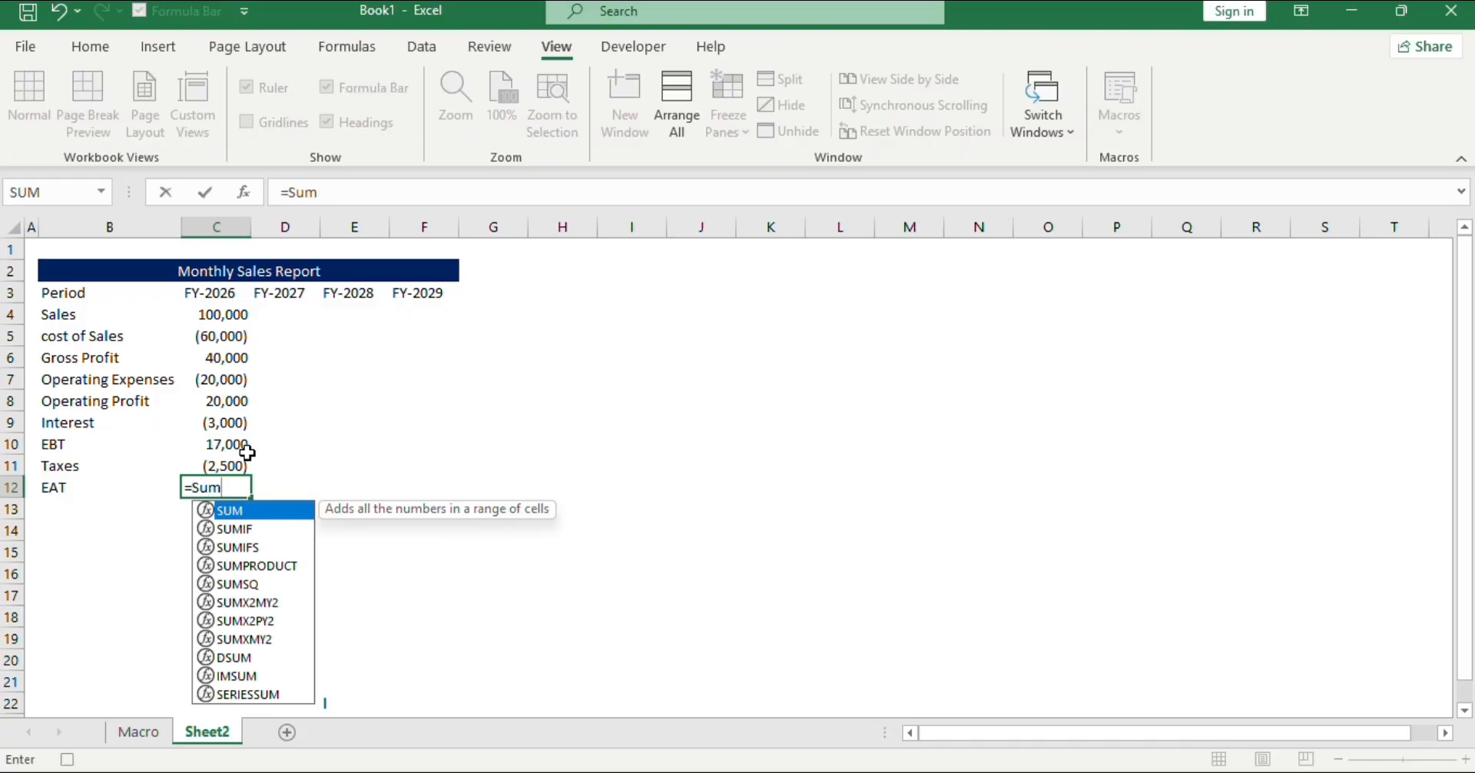
double_click(250, 510)
left_click(234, 441)
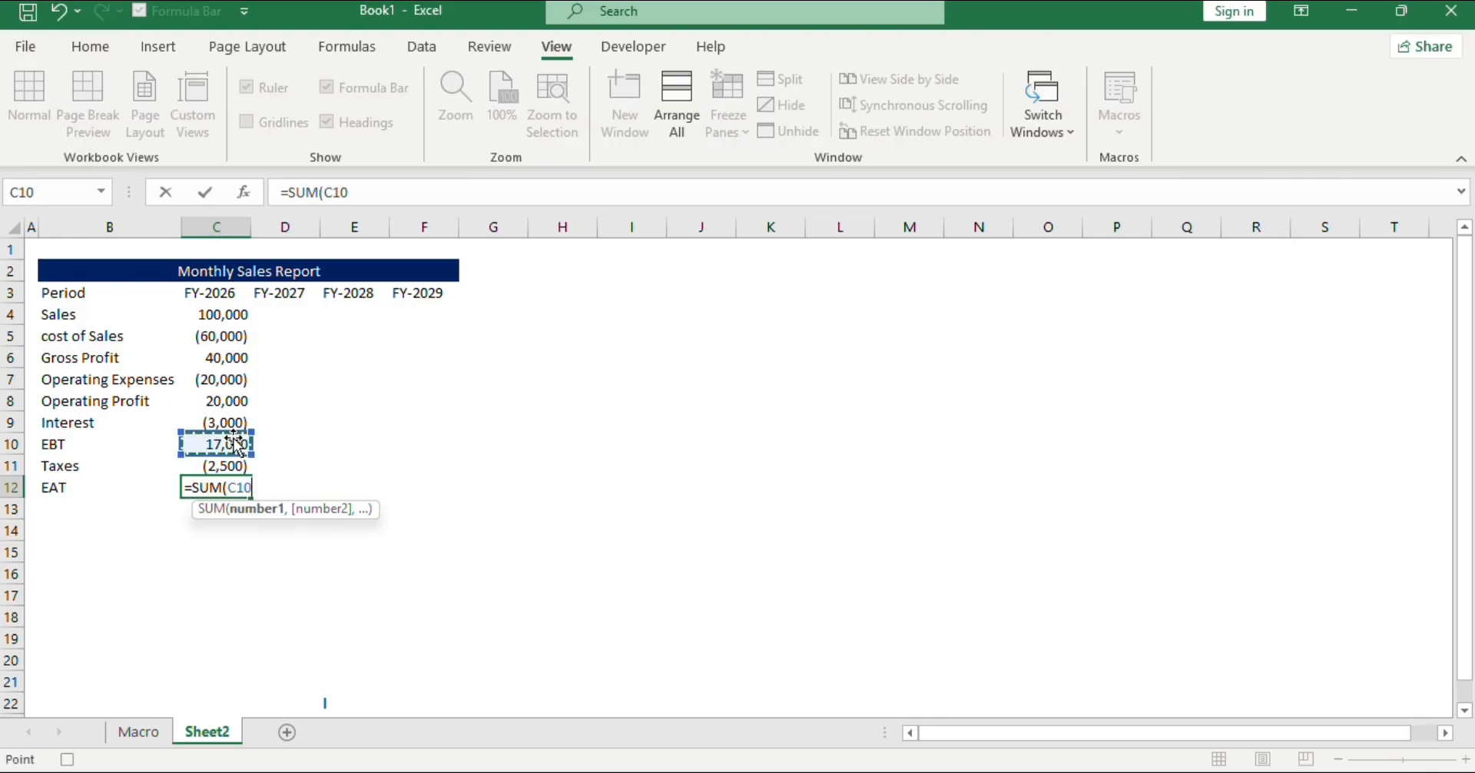
key("shift+Down")
key("Return")
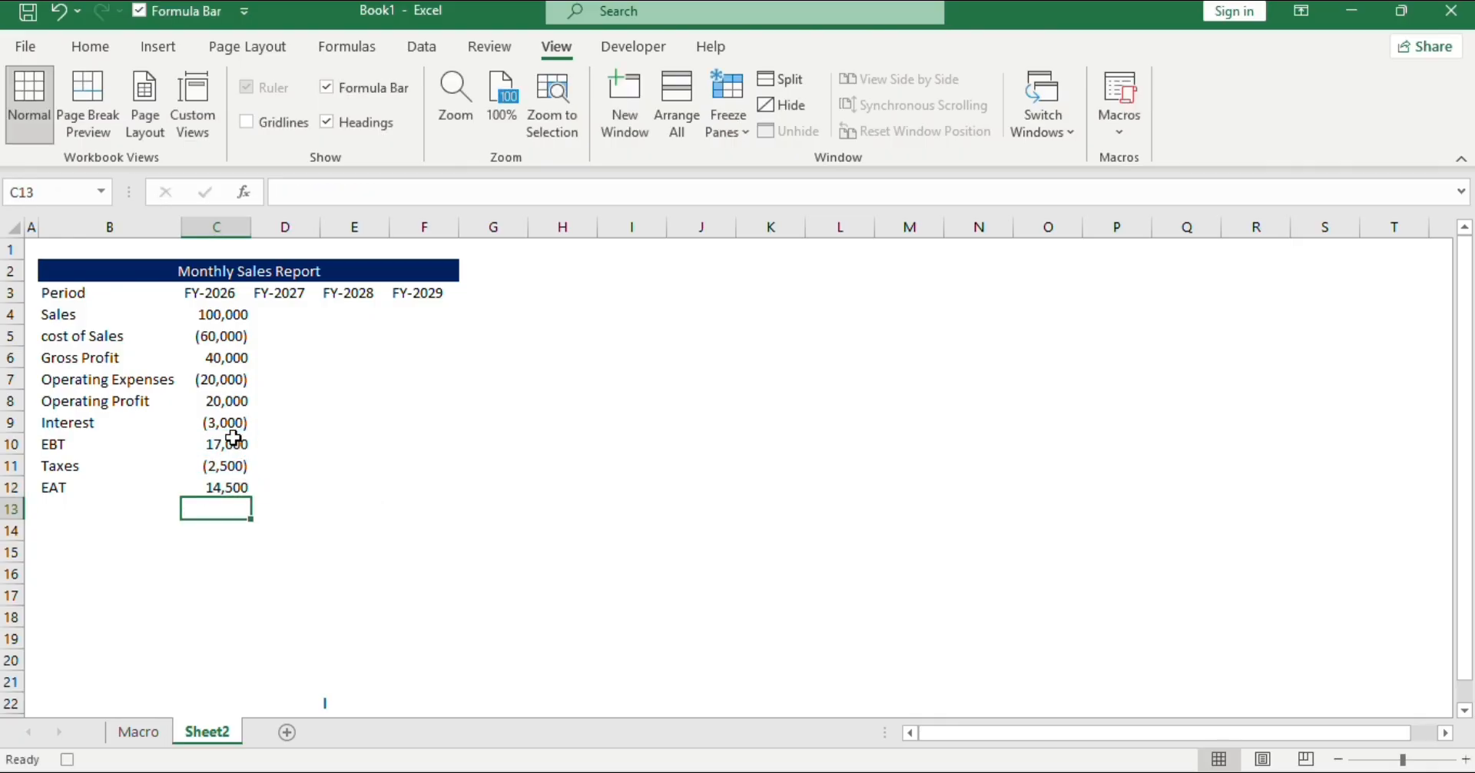
Apply a top and double bottom border to the EAT row, range B12:F12.
left_click(80, 485)
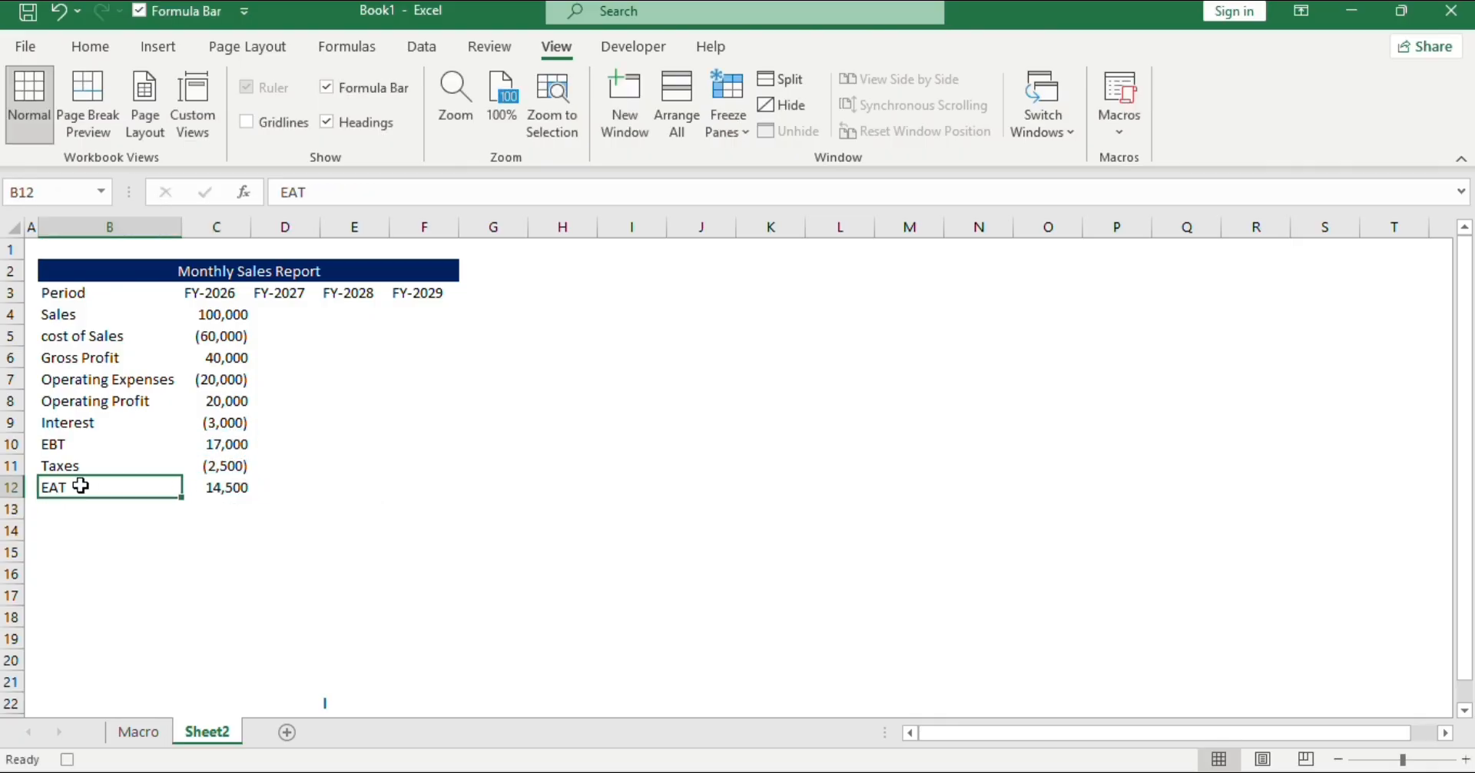
key("shift+Right")
key("shift+Right")
key("shift+Right")
key("shift+Right")
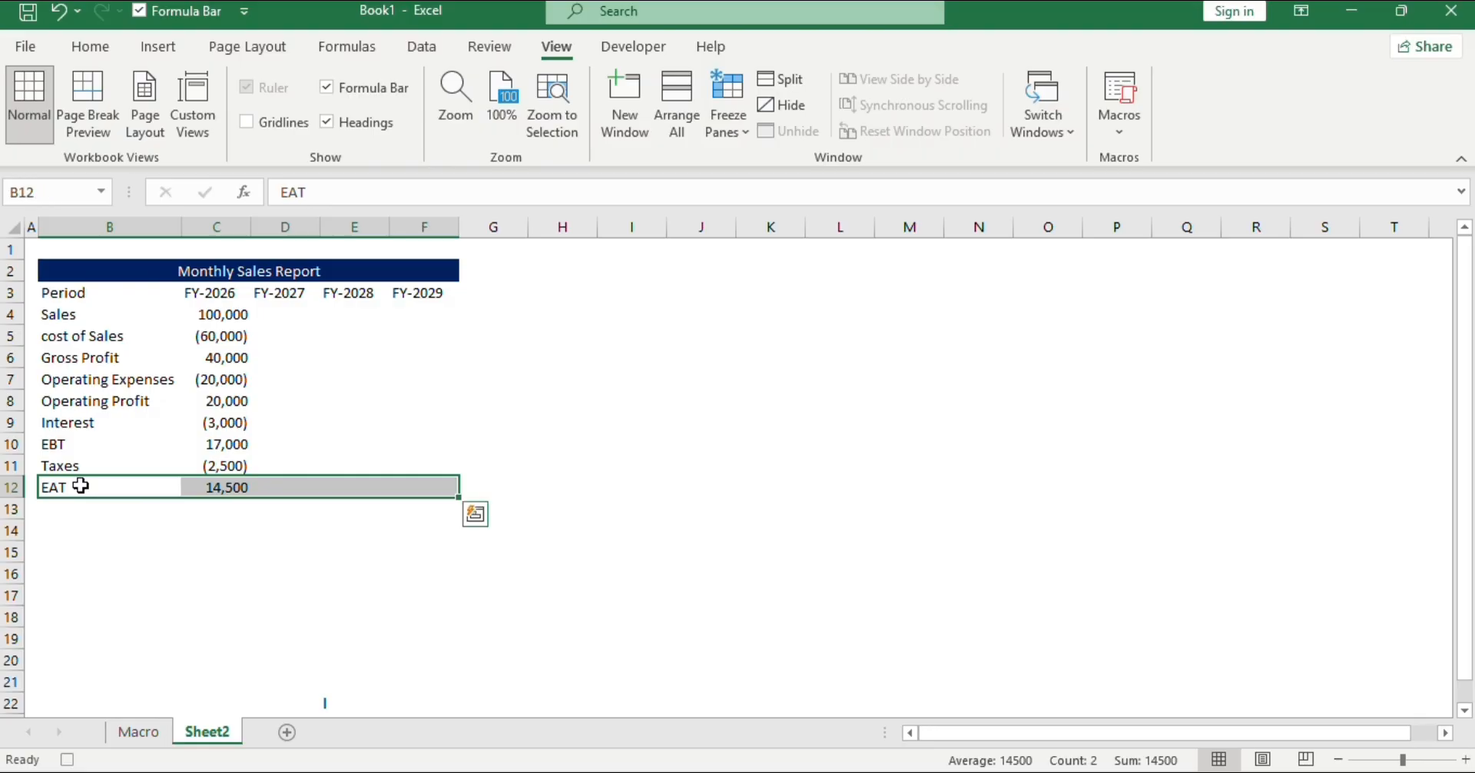
left_click(59, 45)
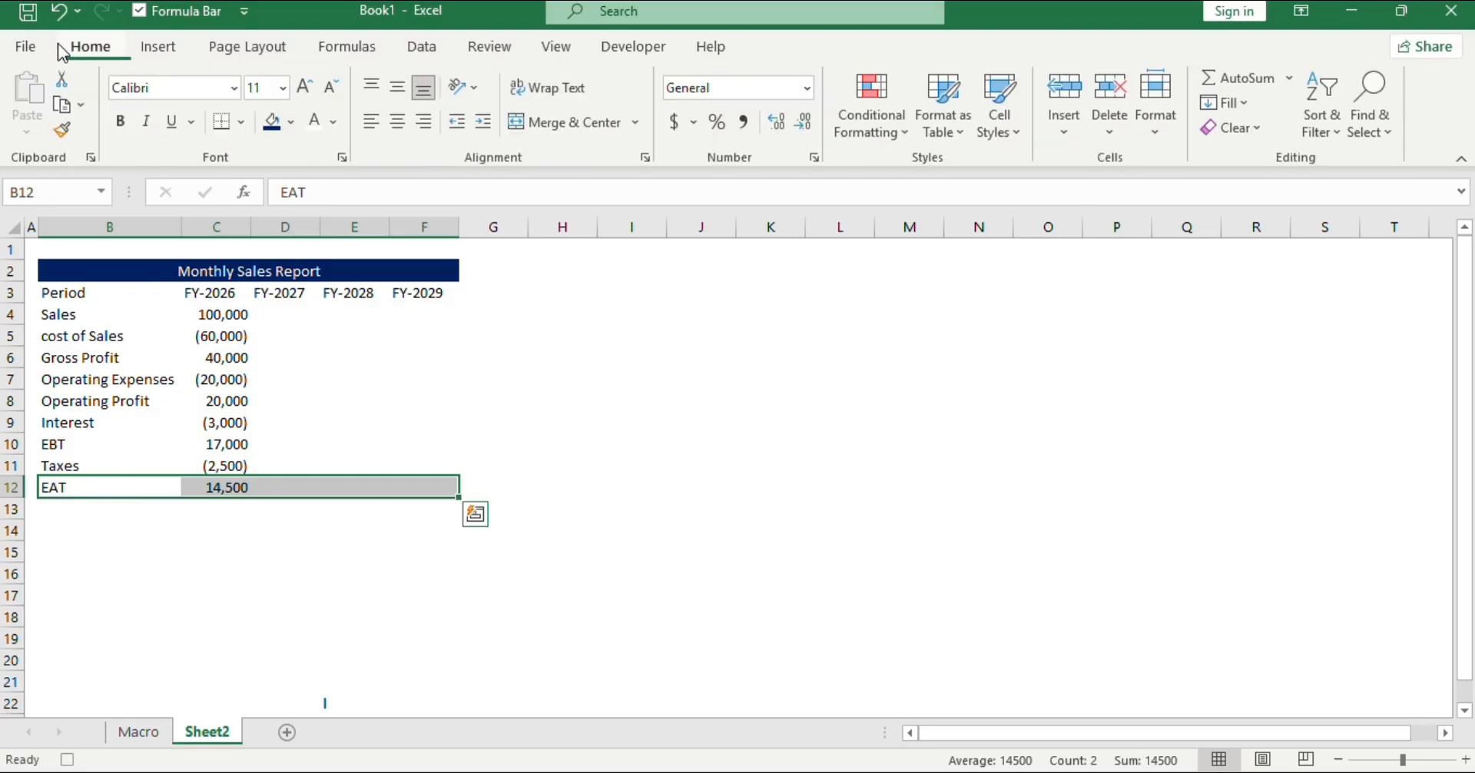
left_click(242, 121)
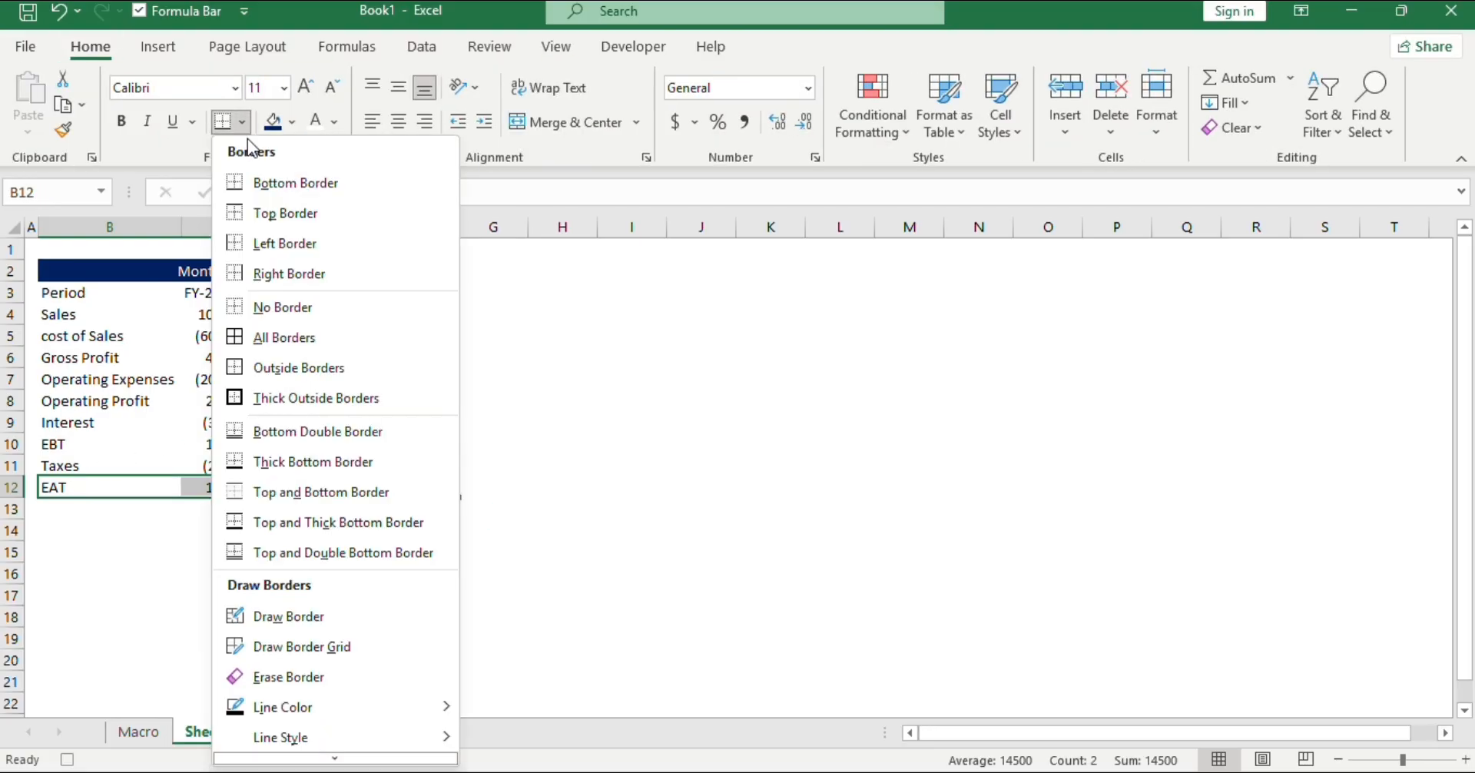
left_click(285, 565)
left_click(338, 575)
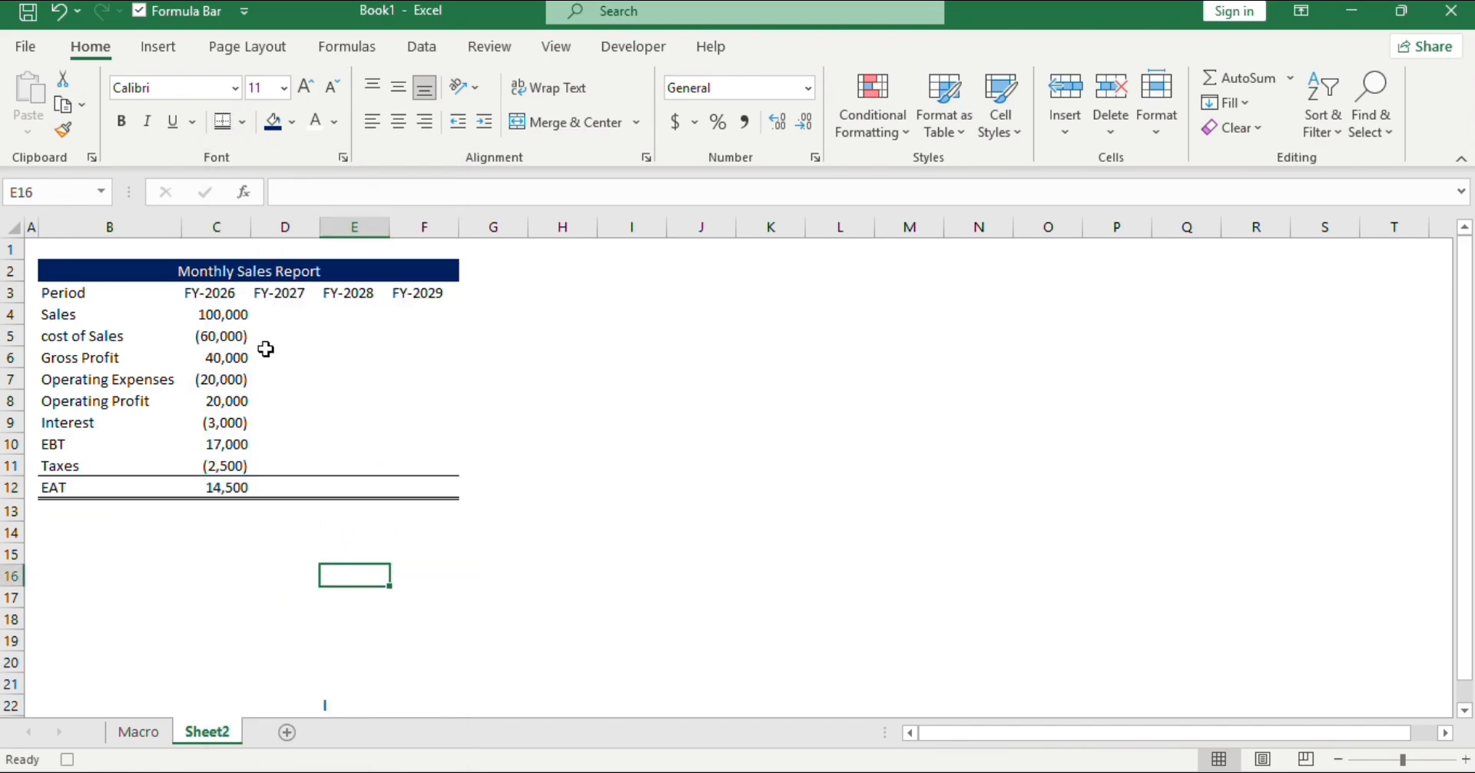
Enter =C4*1.1 in D4 for the FY-2027 sales and fill the formula across to F4.
left_click(233, 314)
left_click(282, 317)
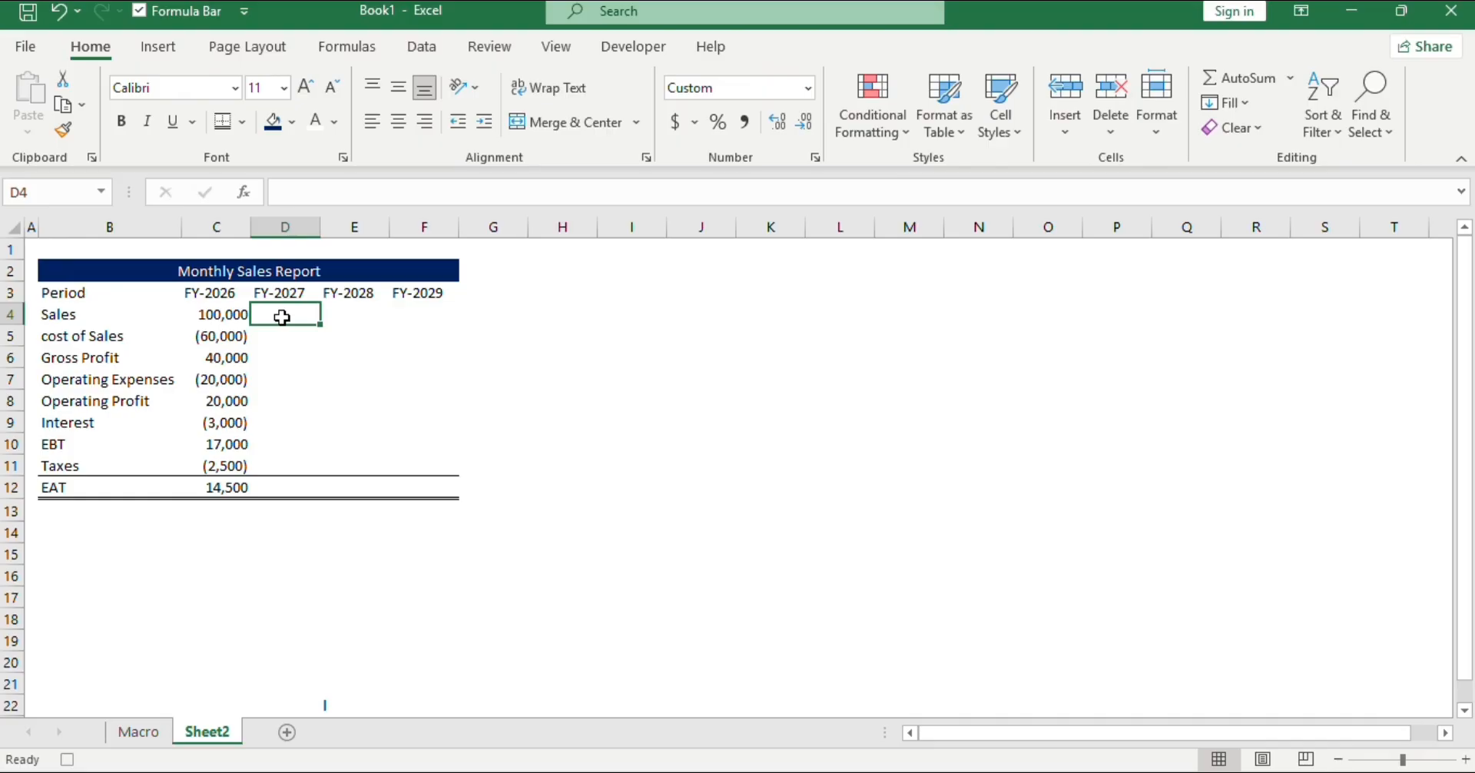
double_click(282, 318)
type("=")
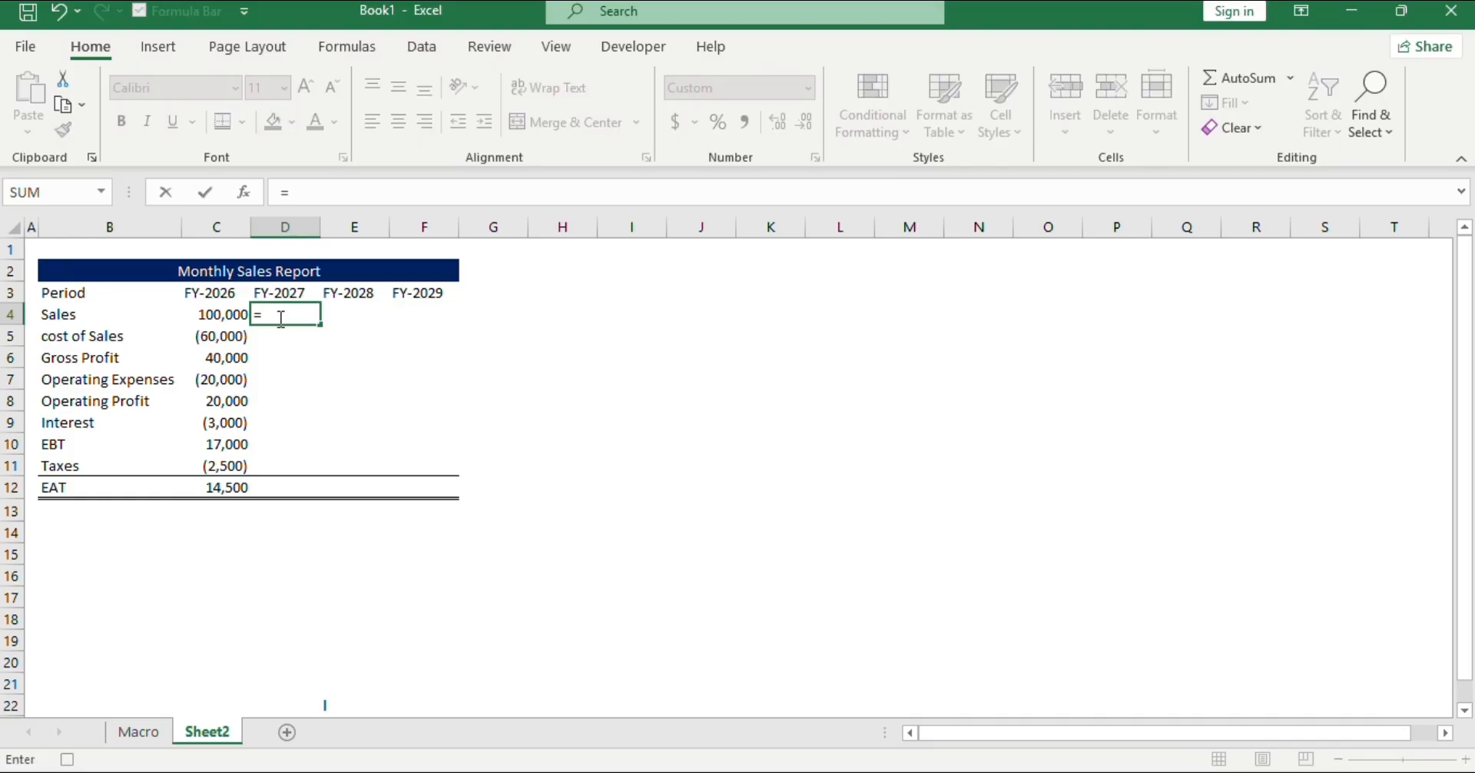
left_click(227, 317)
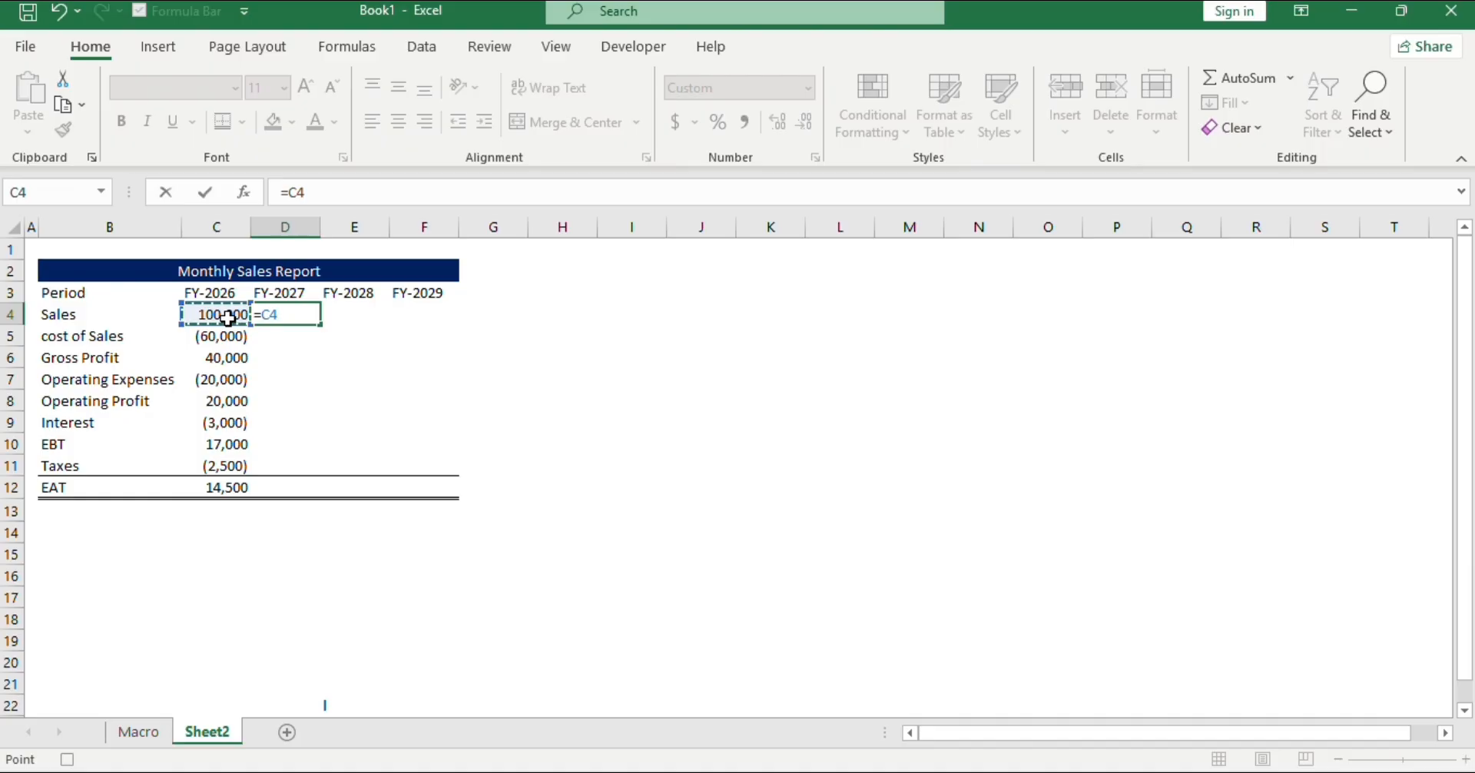
type("*1.1")
key("Return")
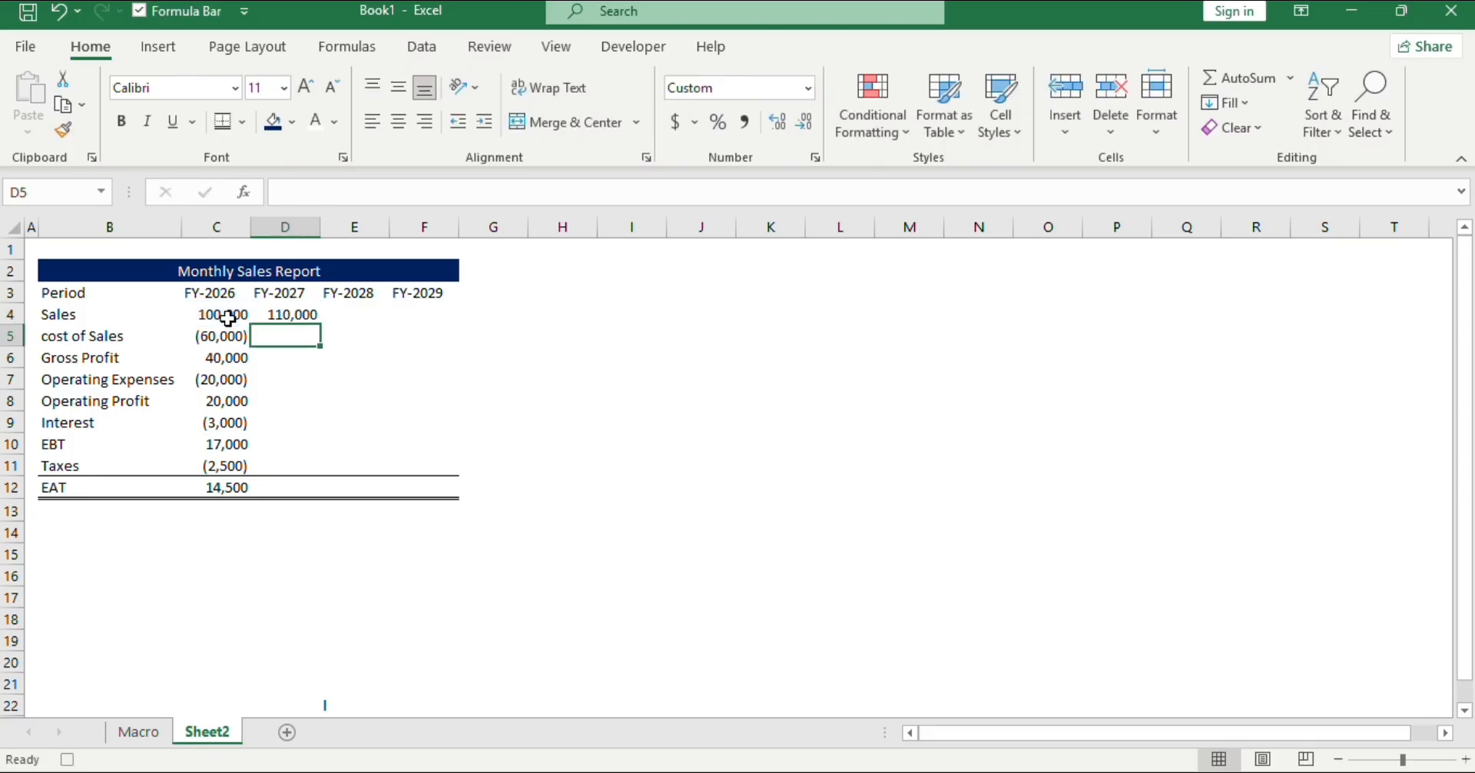
left_click(278, 310)
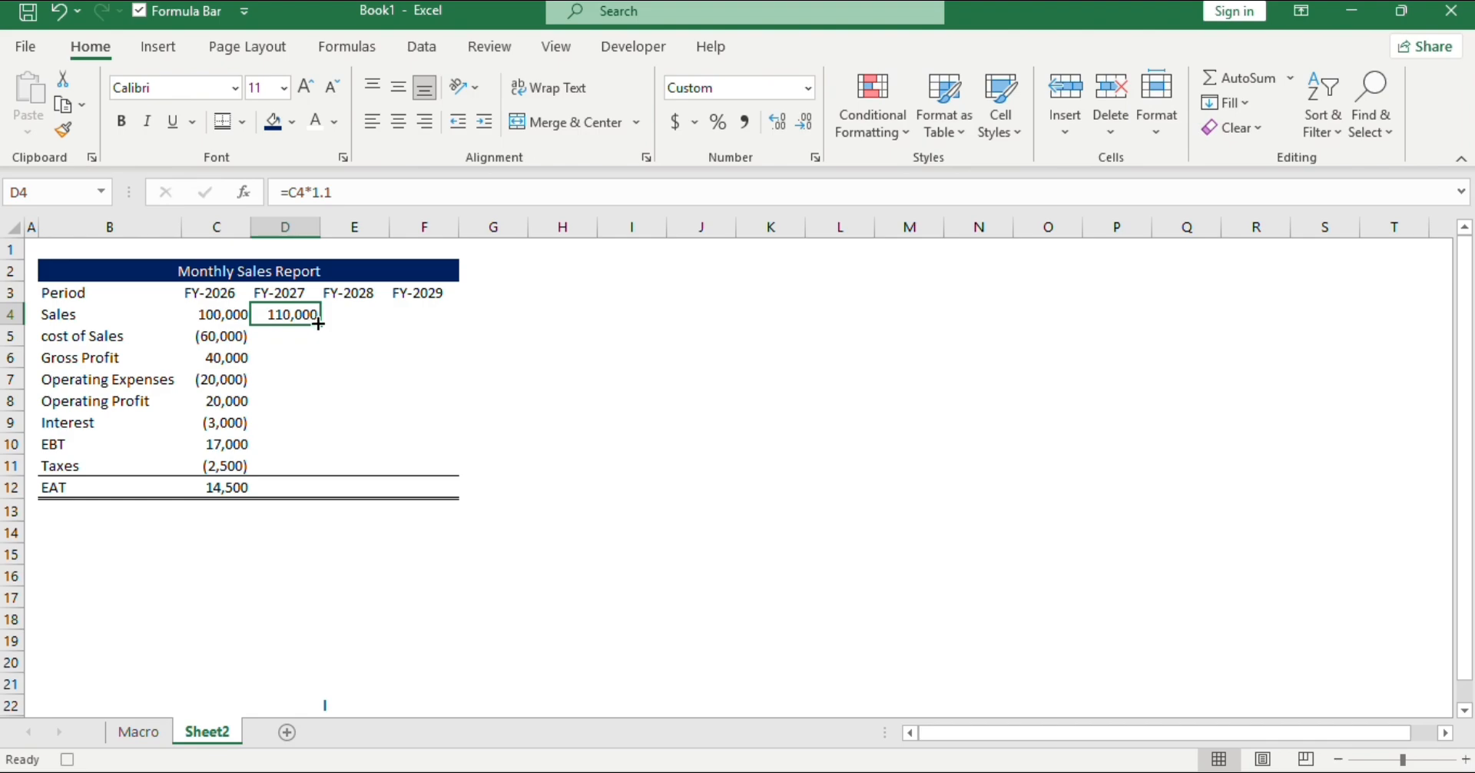
left_click_drag(318, 323, 433, 316)
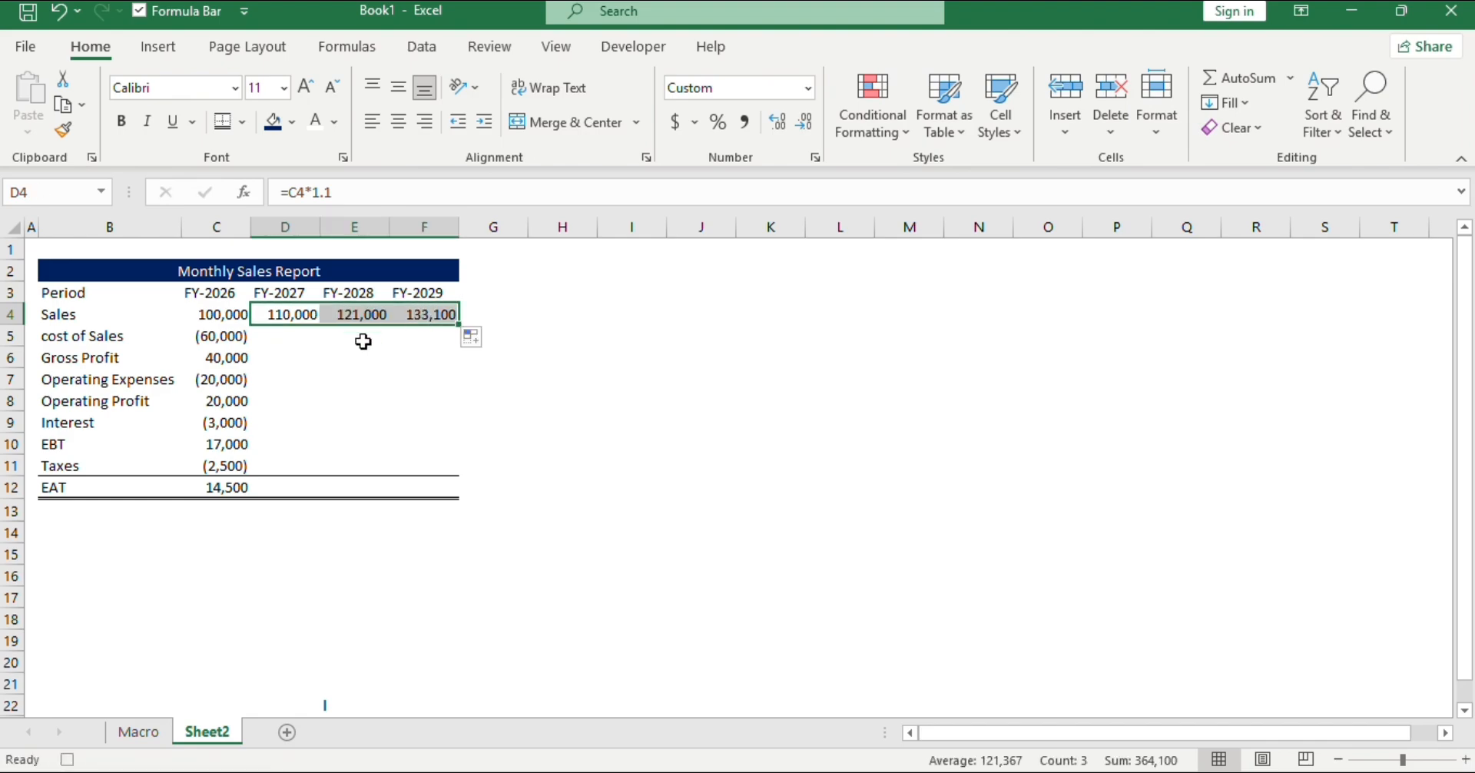
Enter the formula =C5*0.5 in D5 for the FY-2027 cost of sales.
left_click(278, 336)
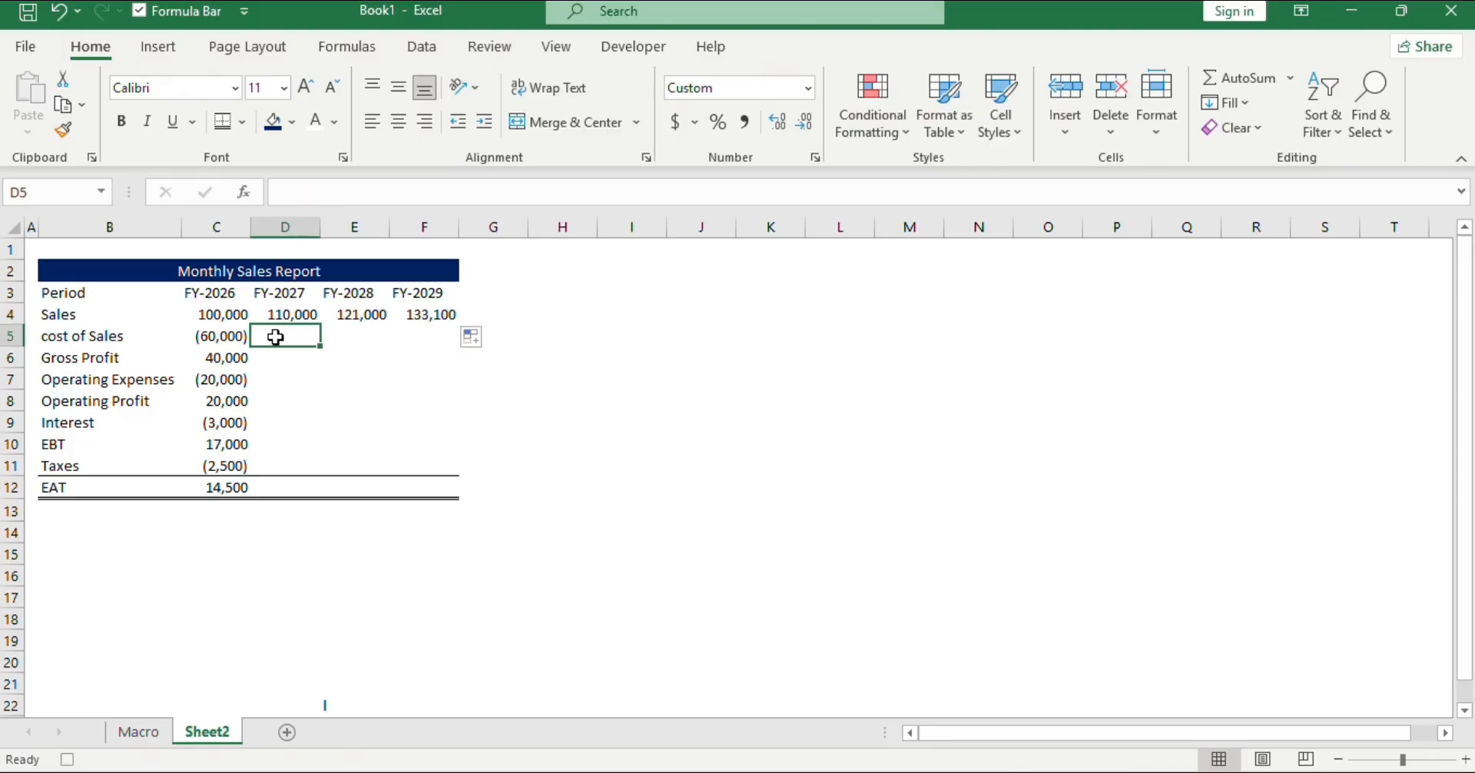
double_click(275, 335)
type("=")
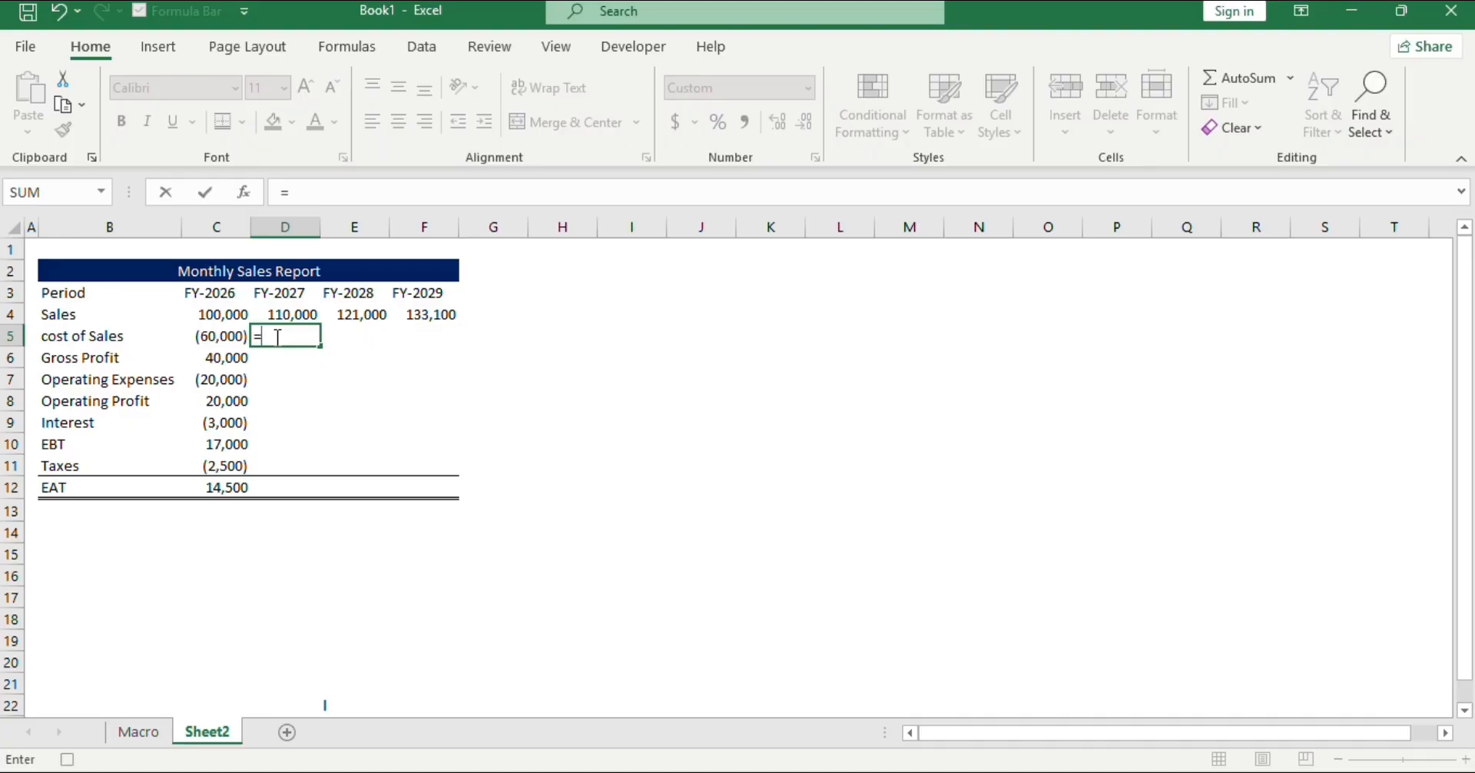
left_click(218, 330)
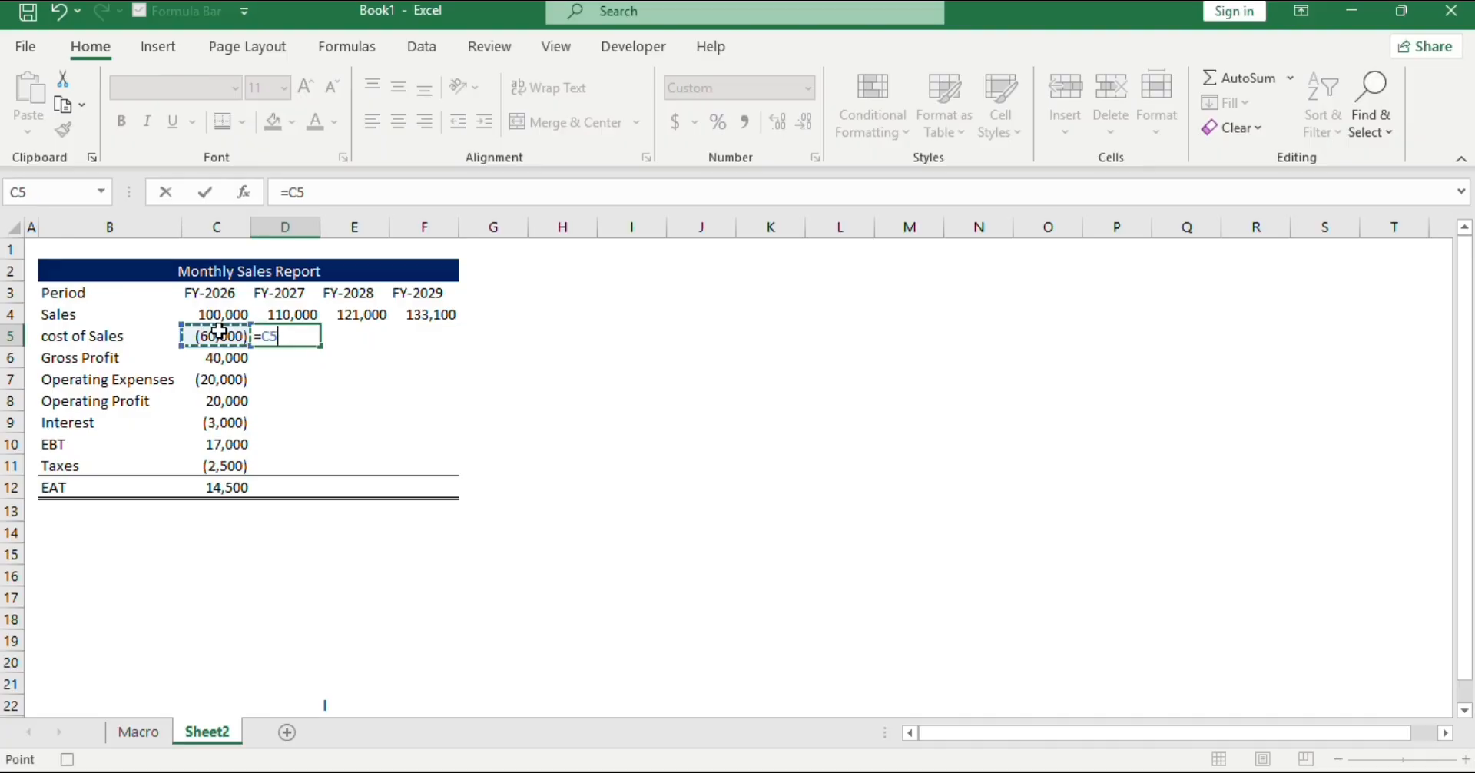
type("*0.5")
key("Return")
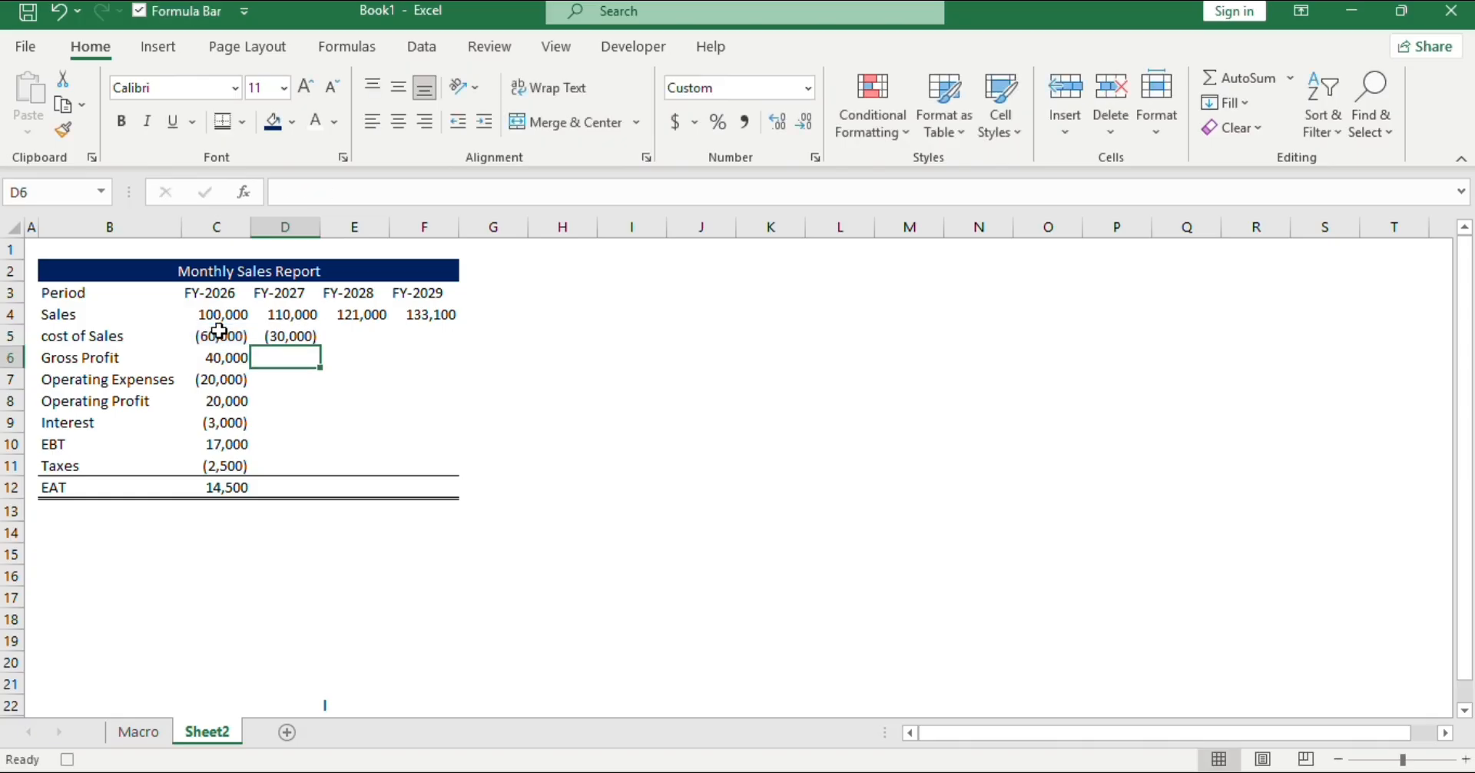
Change the FY-2027 cost of sales formula in D5 to =C5*1.5 and fill it across to F5.
left_click(285, 334)
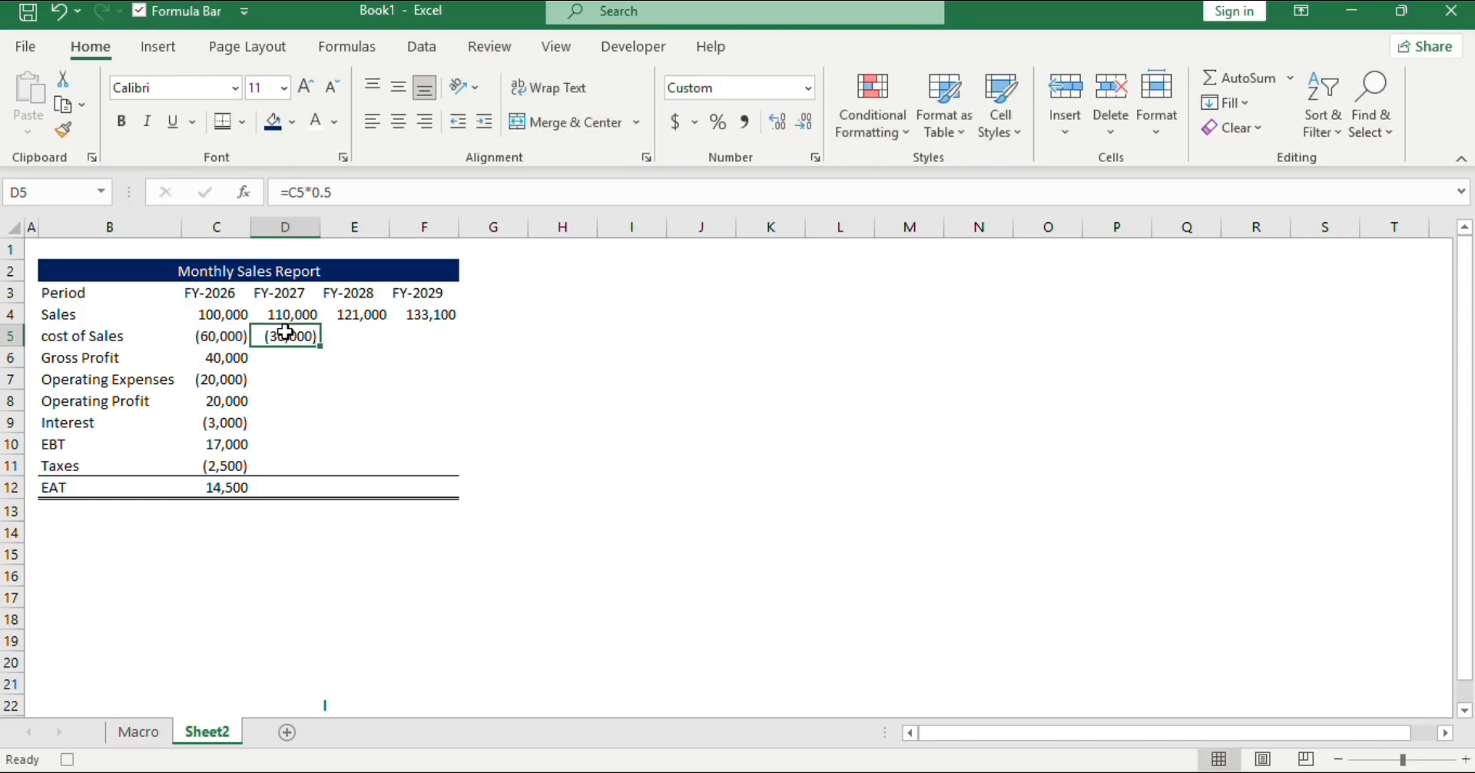
left_click(319, 192)
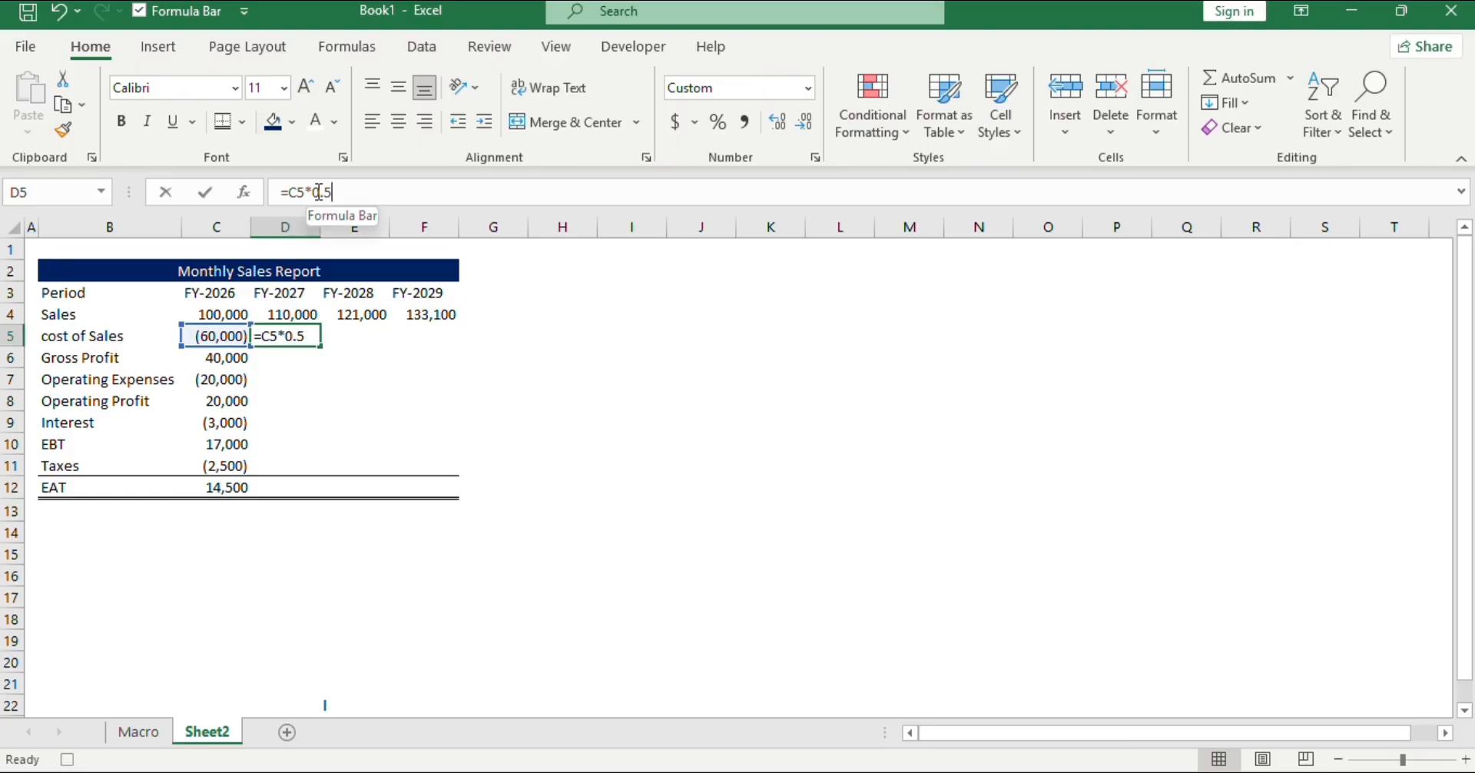
key("BackSpace")
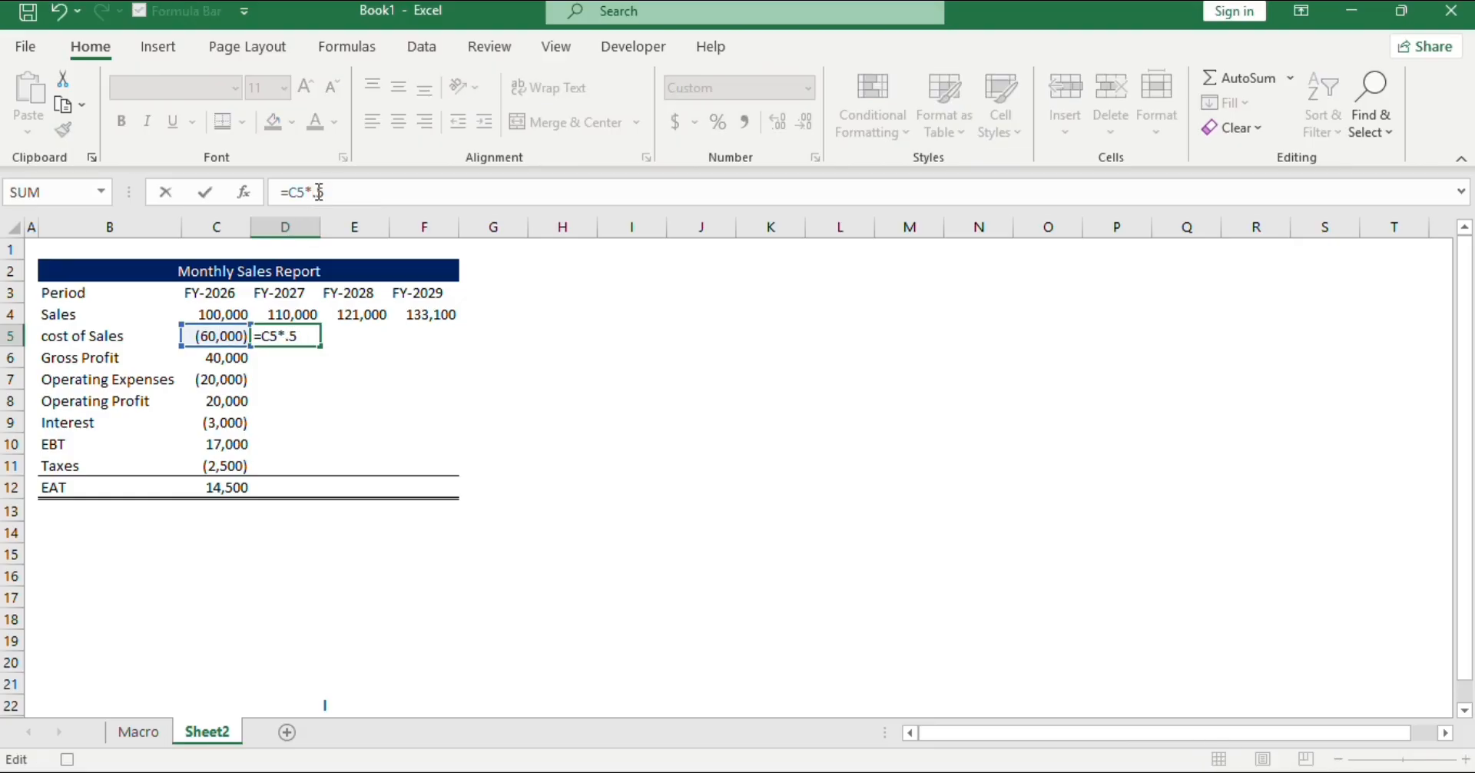
type("1")
key("Return")
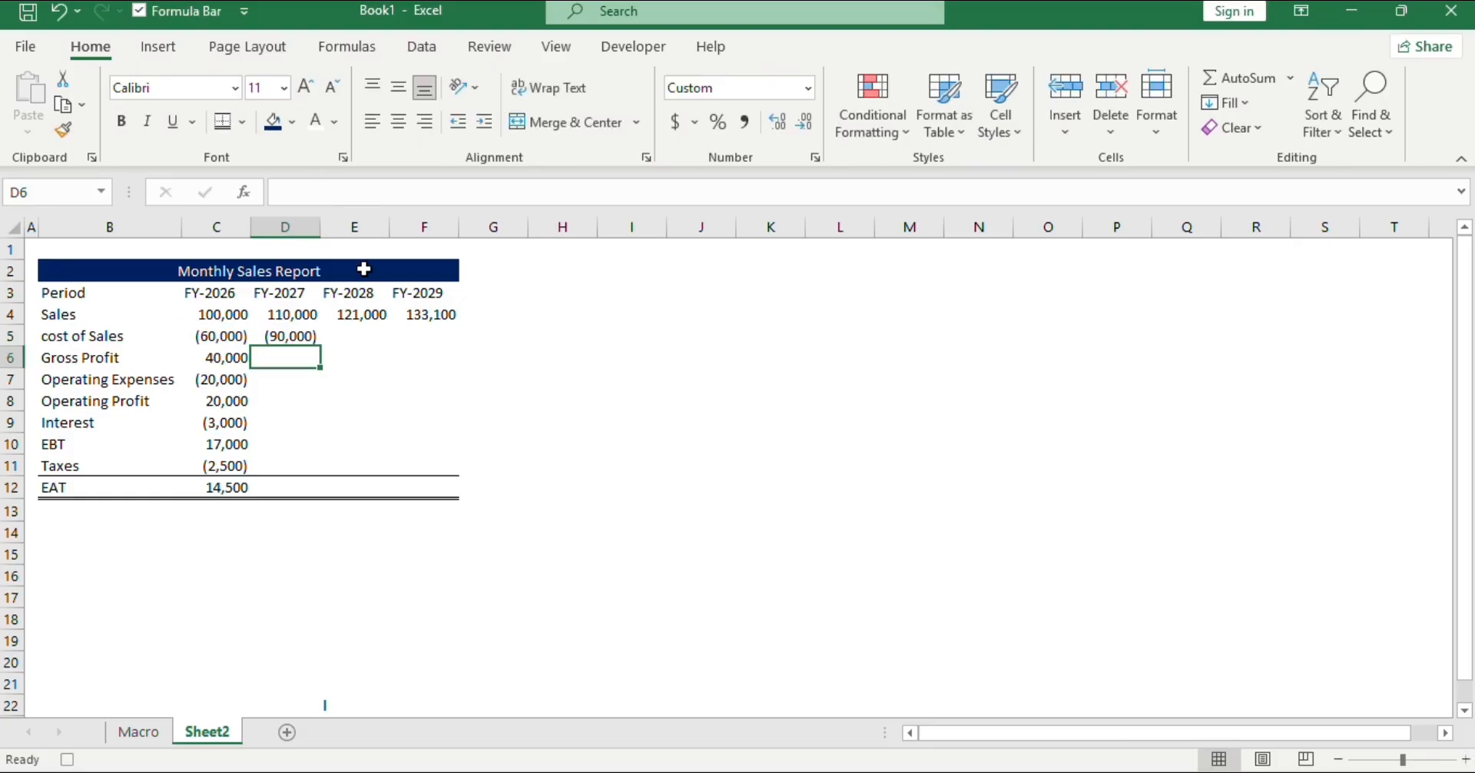
left_click(295, 334)
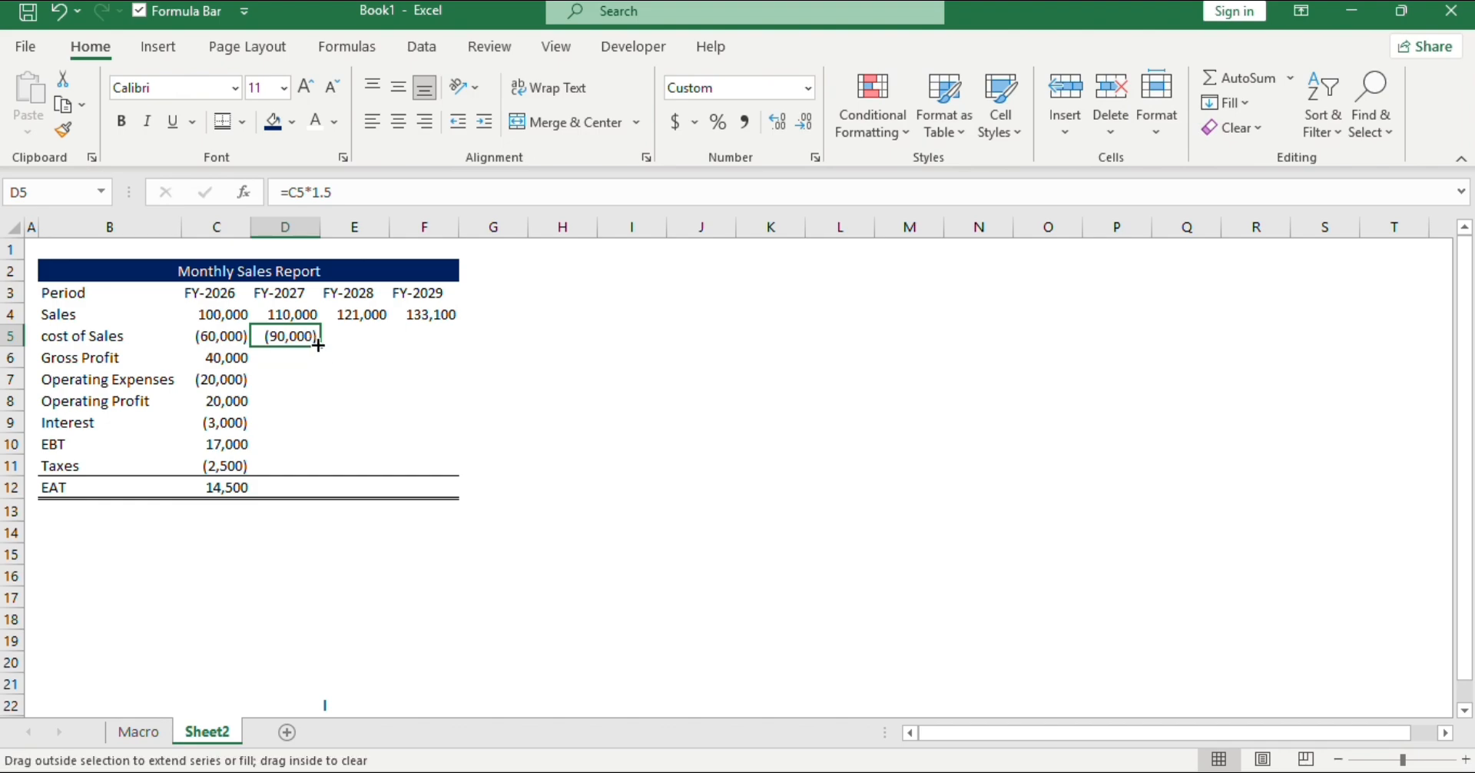
left_click_drag(318, 345, 431, 353)
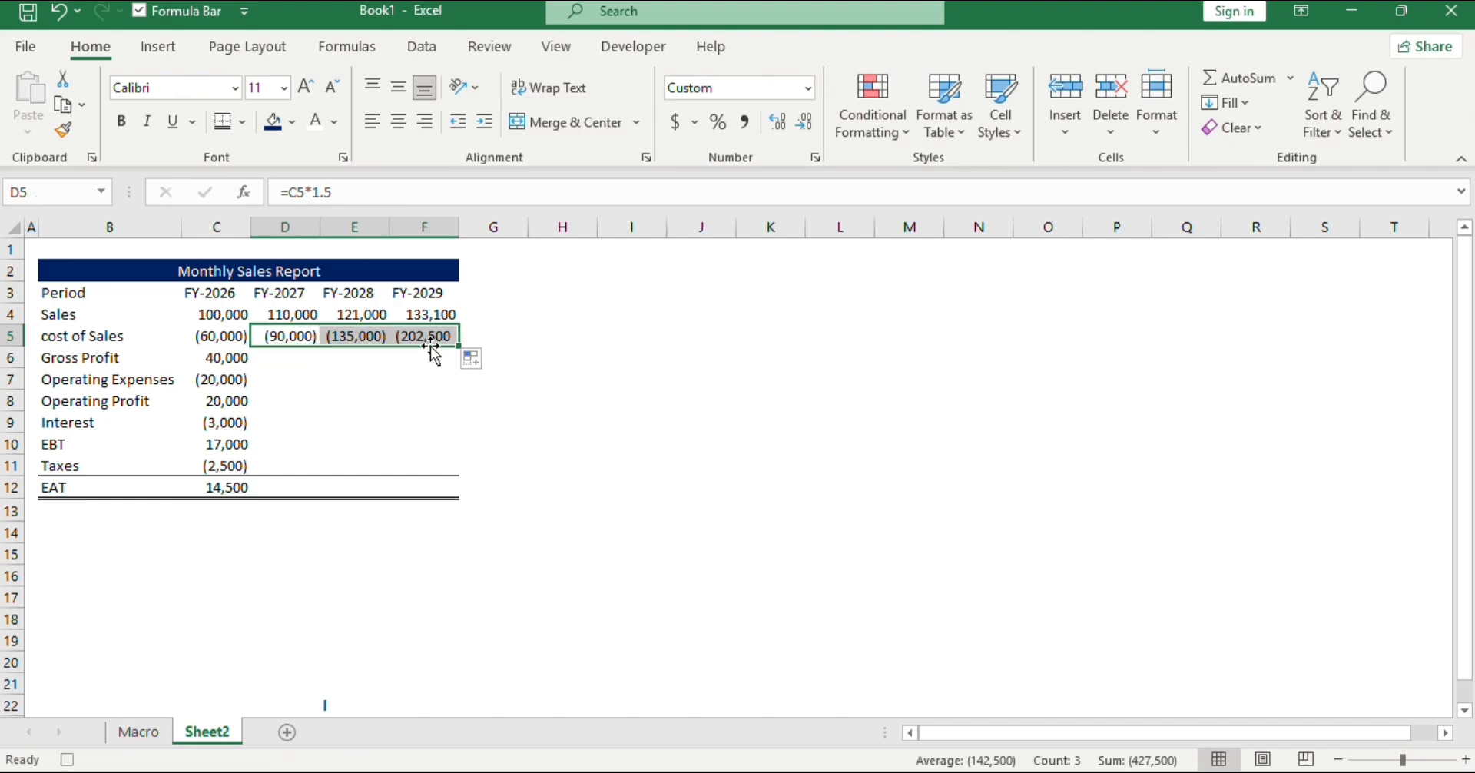
Fill the FY-2026 gross profit formula from C6 across D6:F6.
left_click(295, 357)
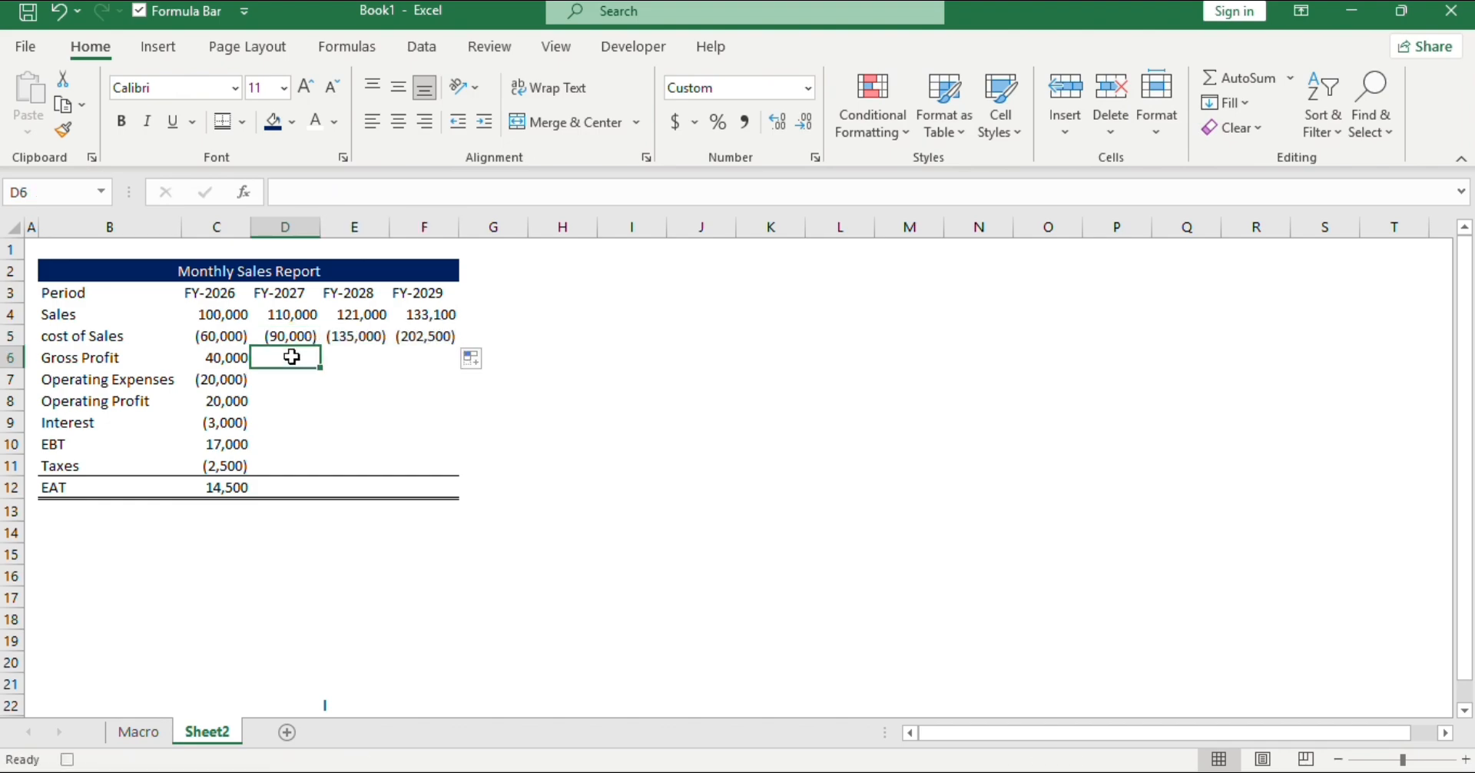
left_click(236, 357)
left_click_drag(251, 368, 441, 367)
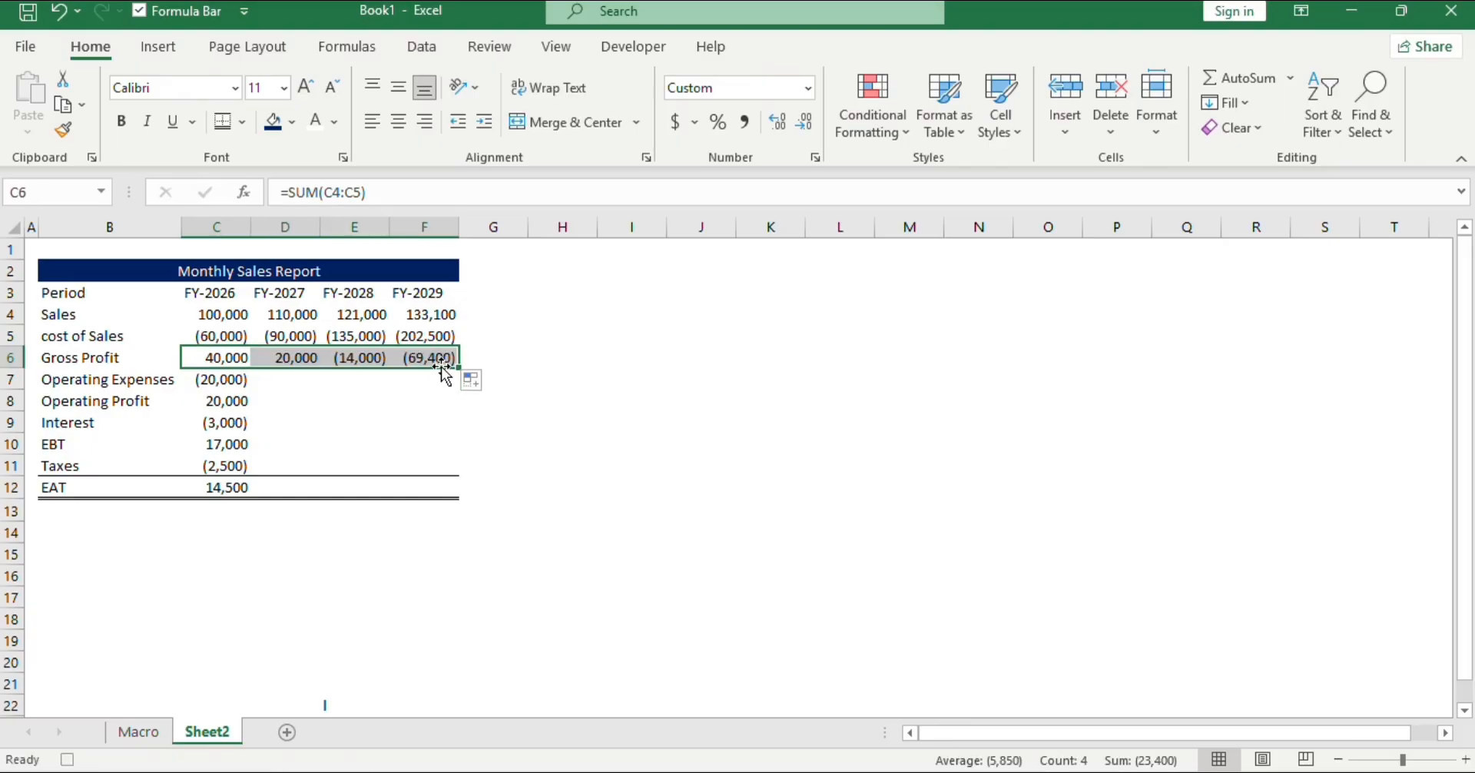
left_click(277, 394)
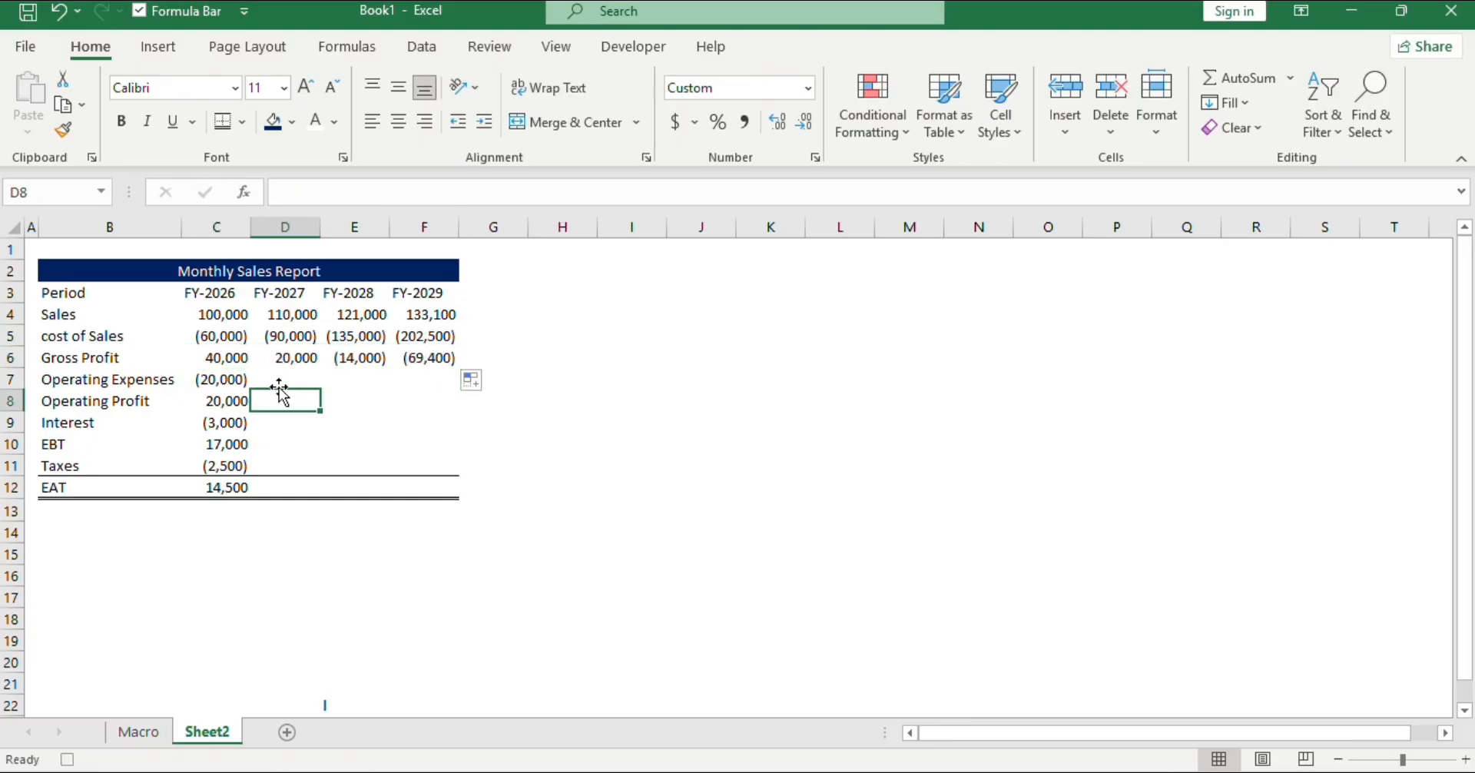
Enter =C7*1.1 in D7 for the FY-2027 operating expenses and fill the formula across to F7.
left_click(278, 378)
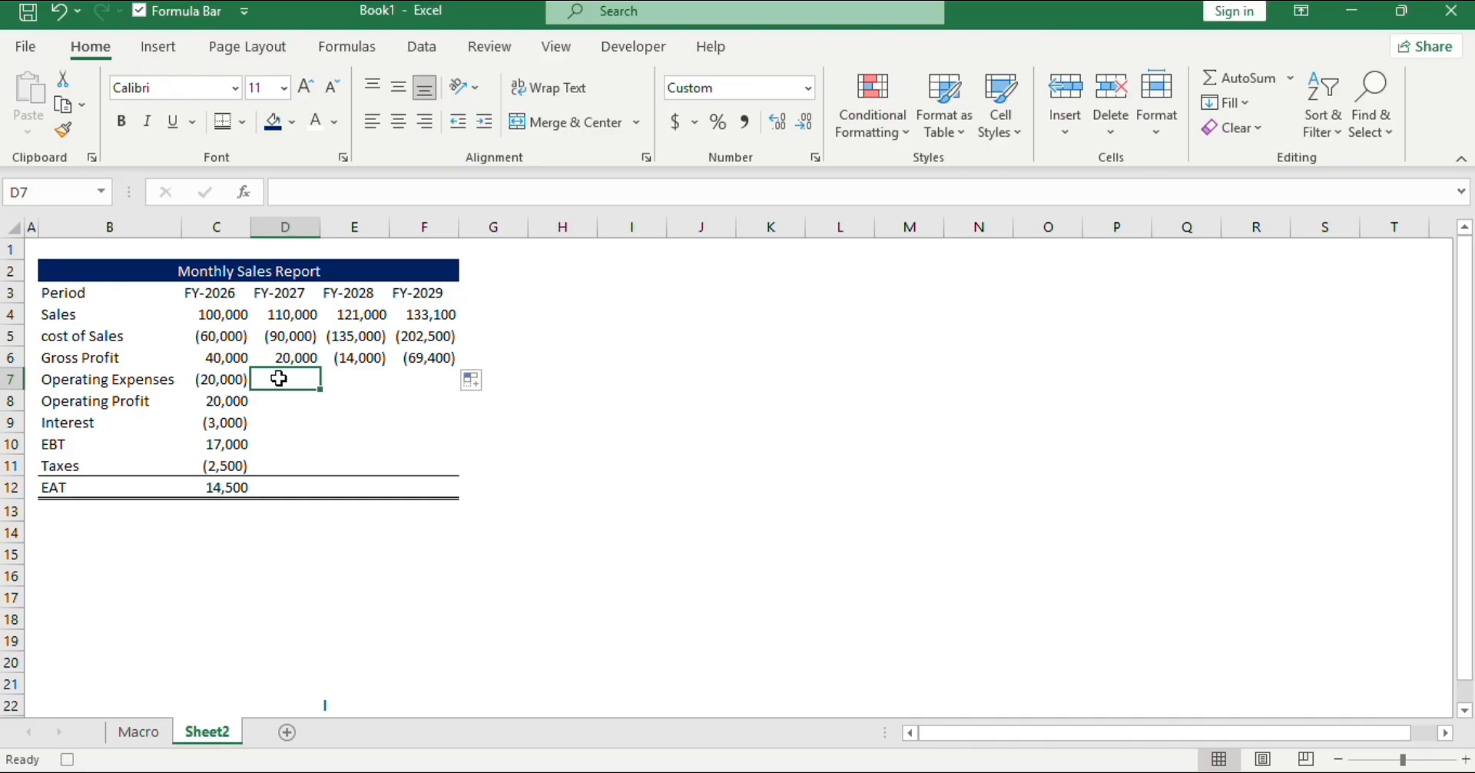
double_click(278, 378)
type("=")
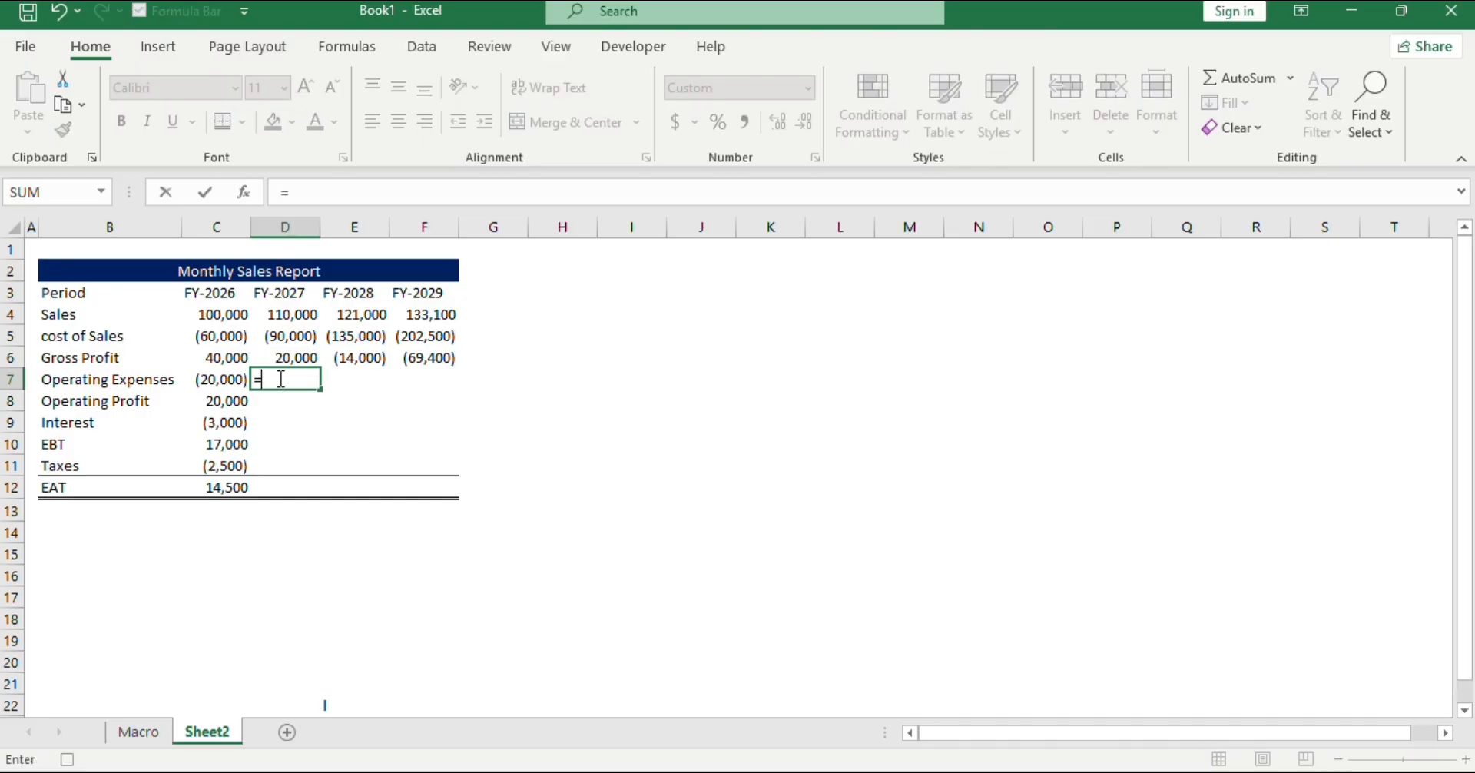
left_click(213, 380)
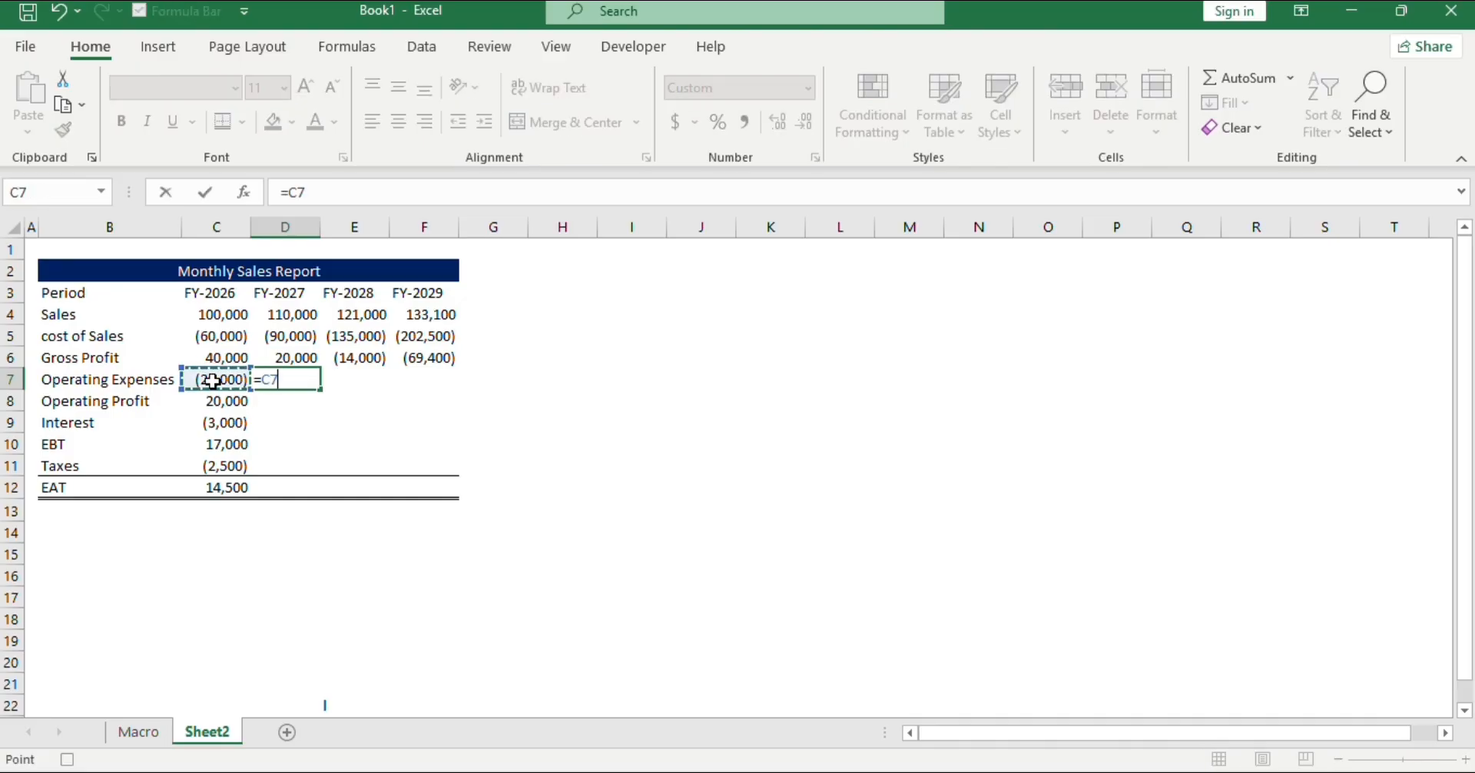
type("*1.1")
key("Return")
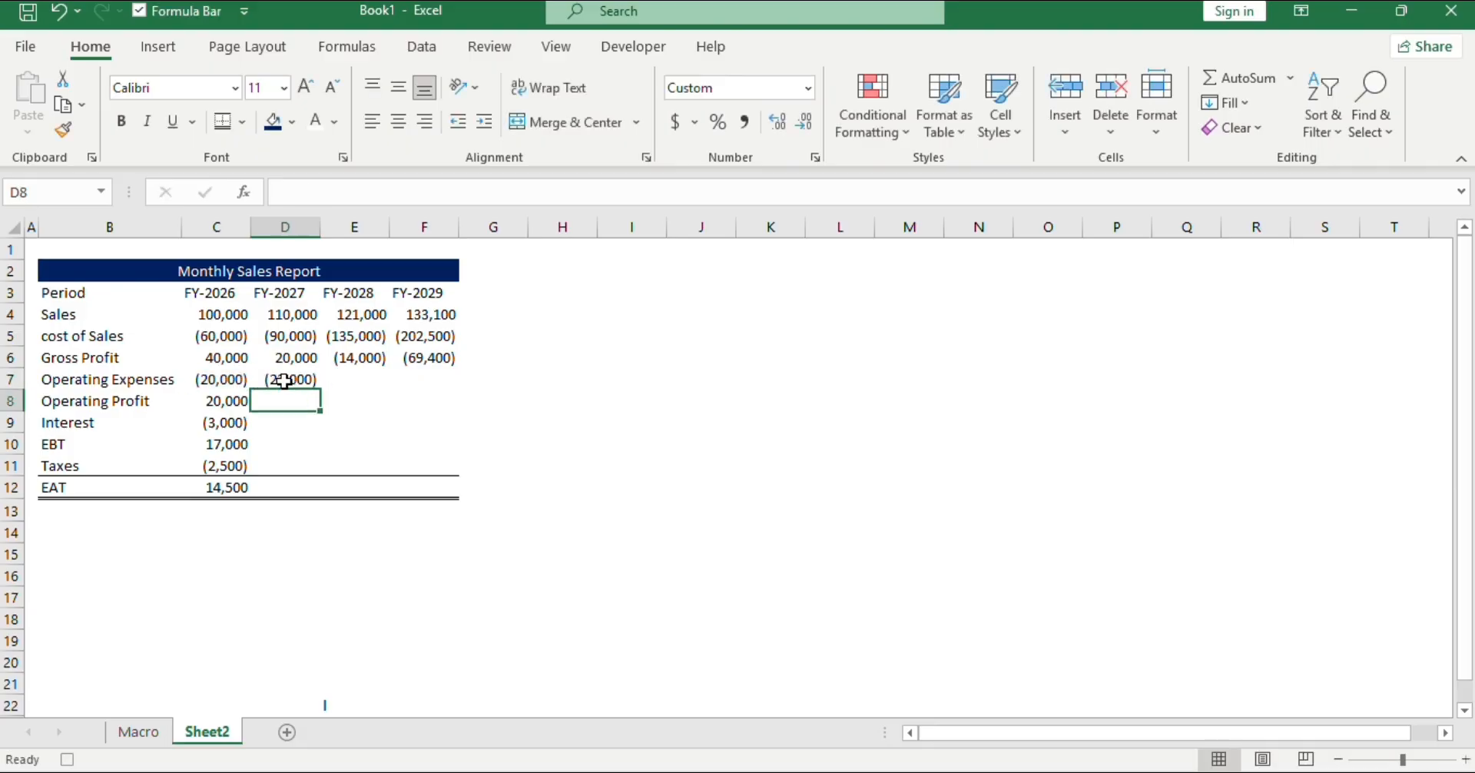
left_click(307, 381)
left_click_drag(312, 384, 426, 392)
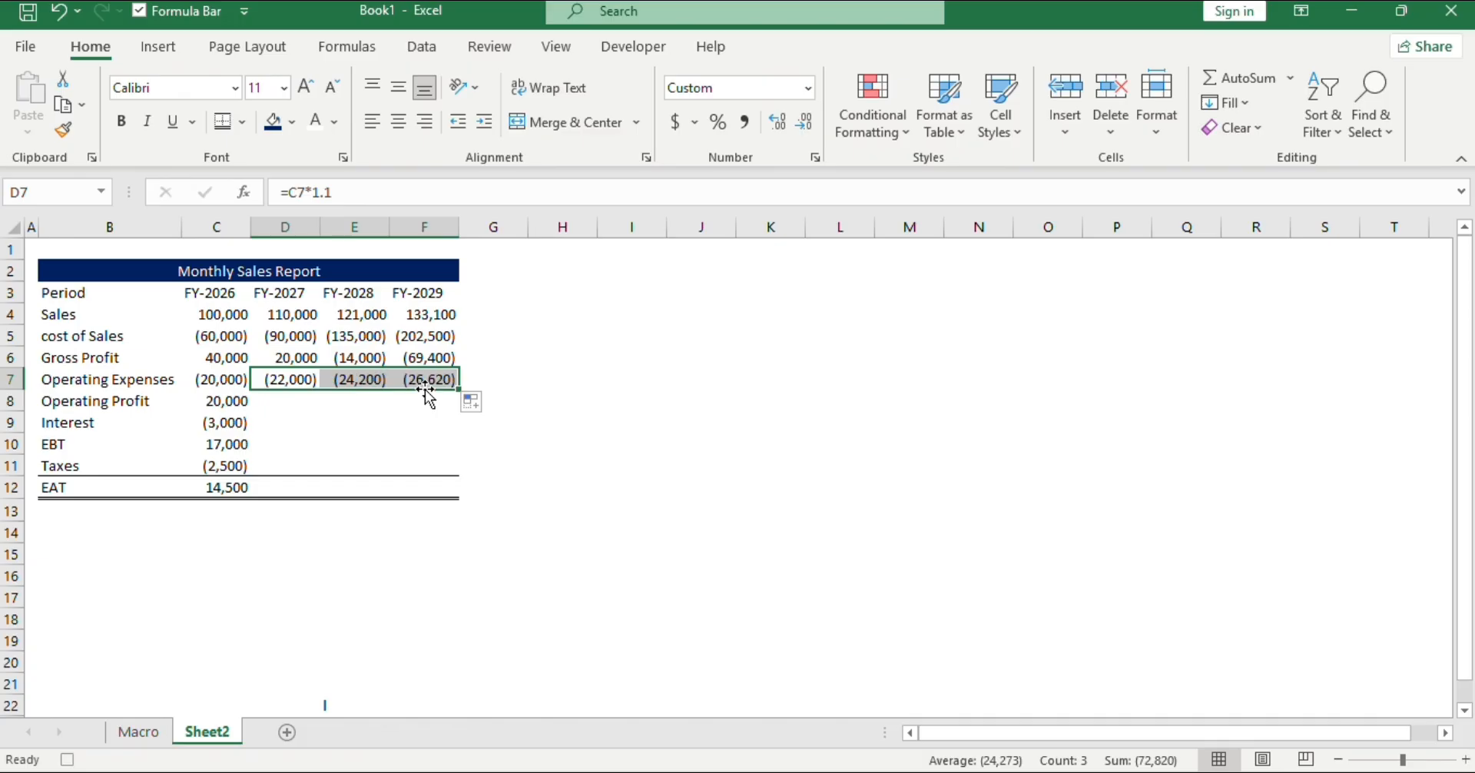
Fill the operating profit formula from C8 across D8:F8 and enter 0 as the FY-2027 interest in D9.
left_click(231, 400)
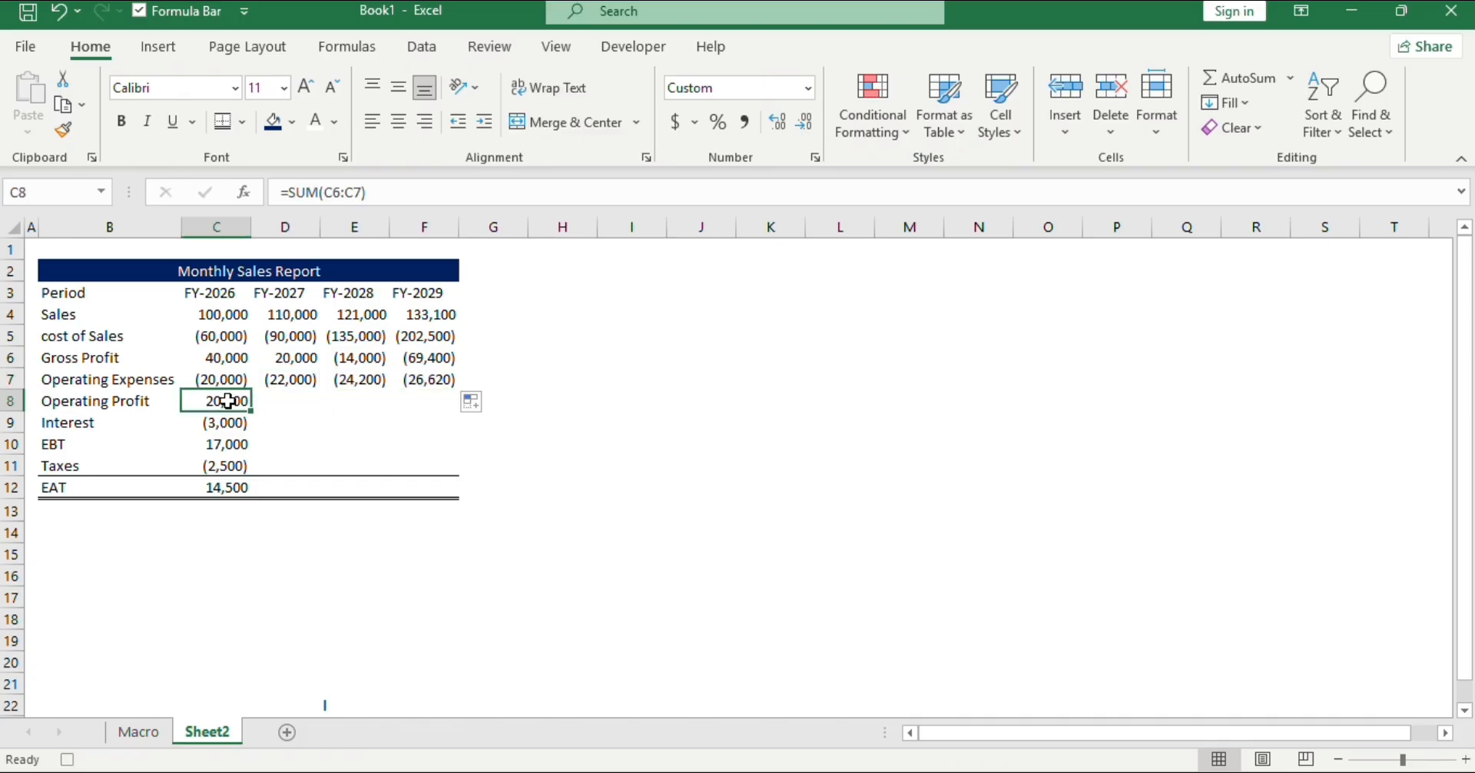
left_click_drag(256, 411, 454, 428)
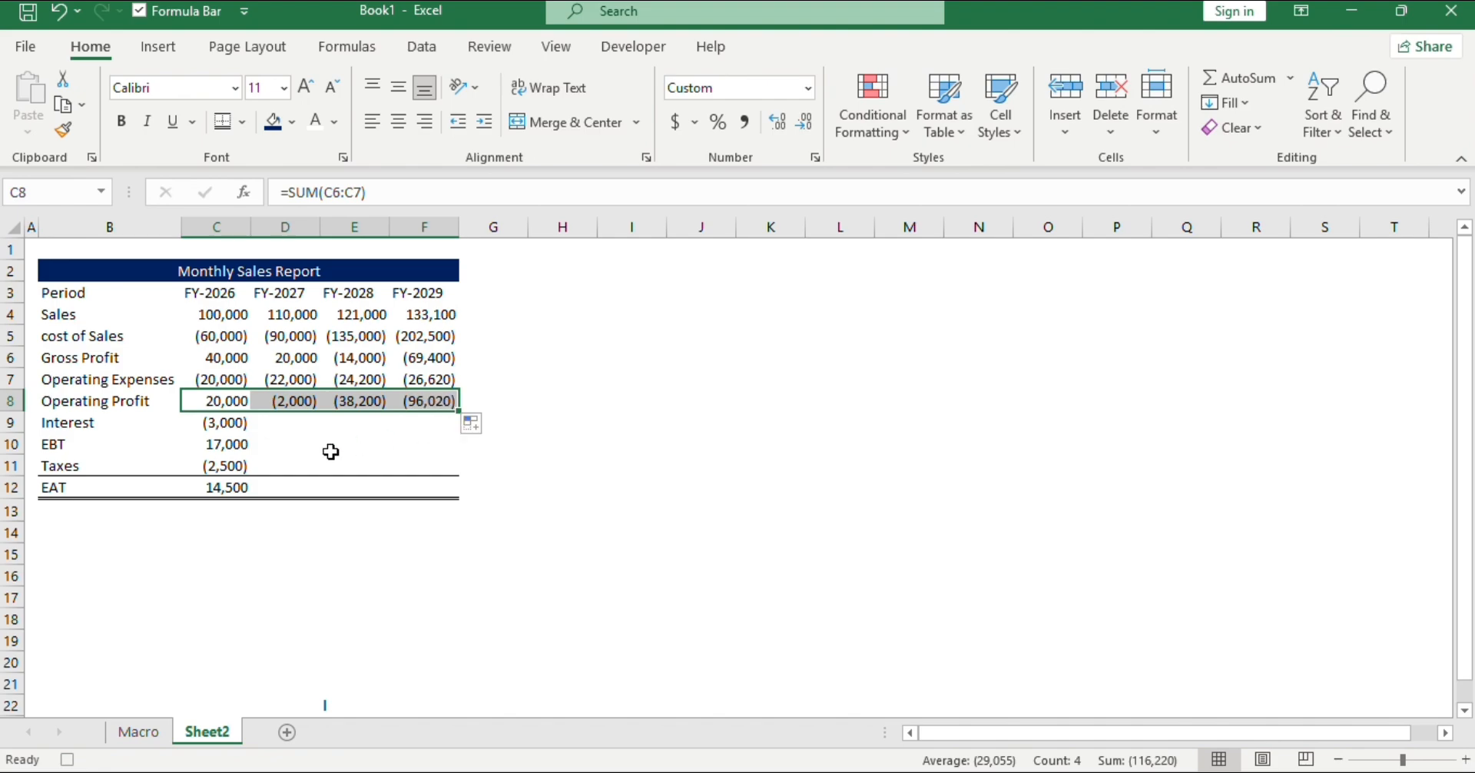
left_click(260, 423)
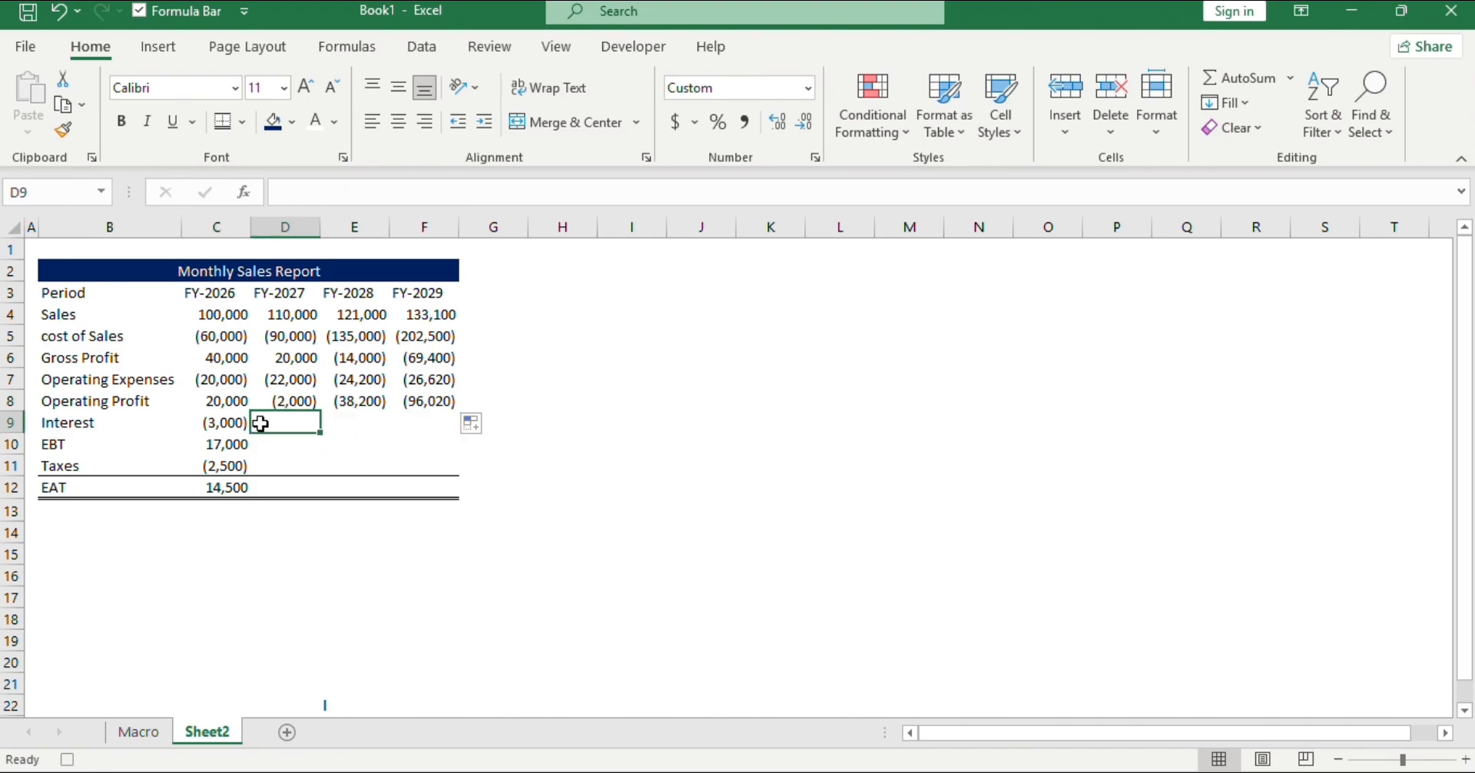
type("0")
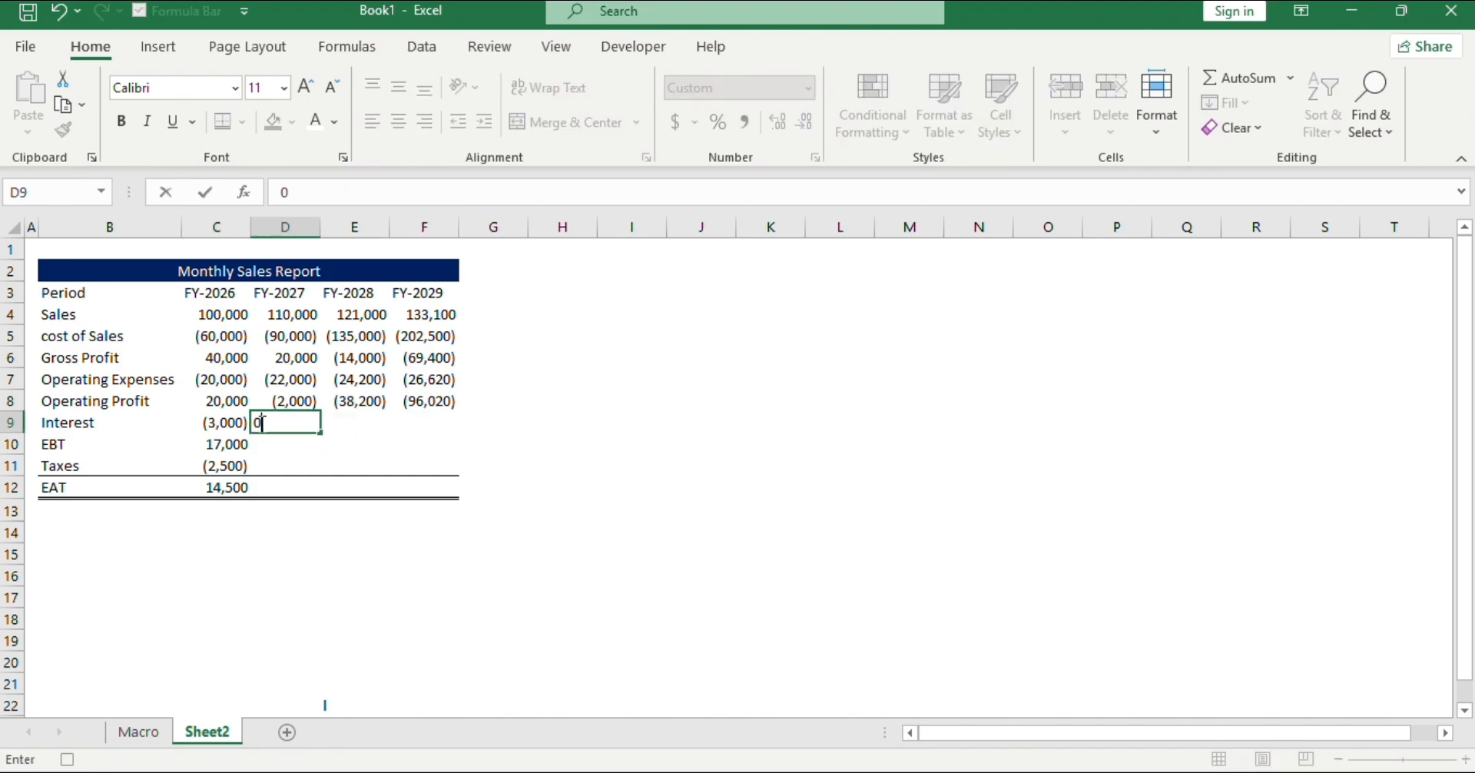
key("Return")
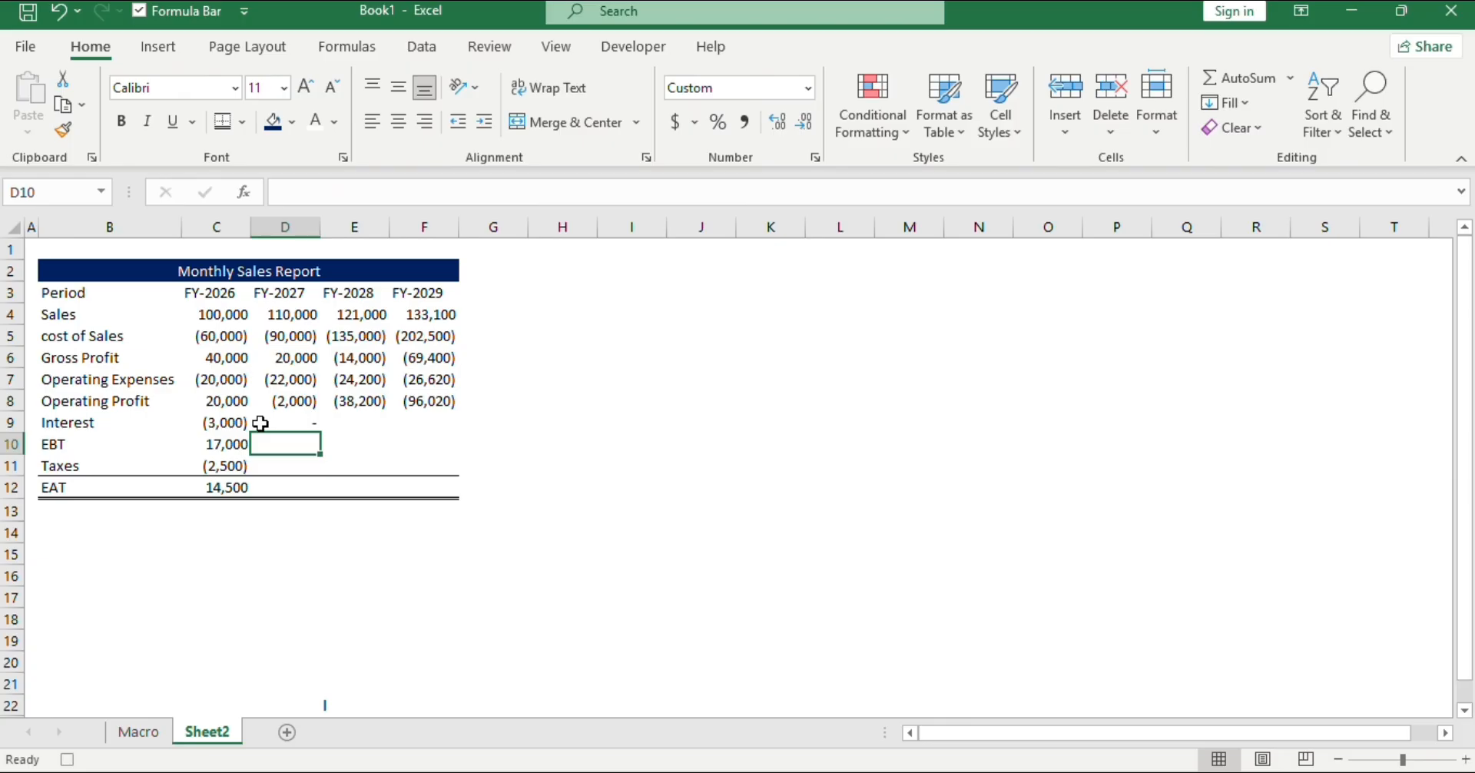
Fill the EBT formula from C10 across D10:F10, and copy the zero interest in D9 across to F9.
left_click(212, 443)
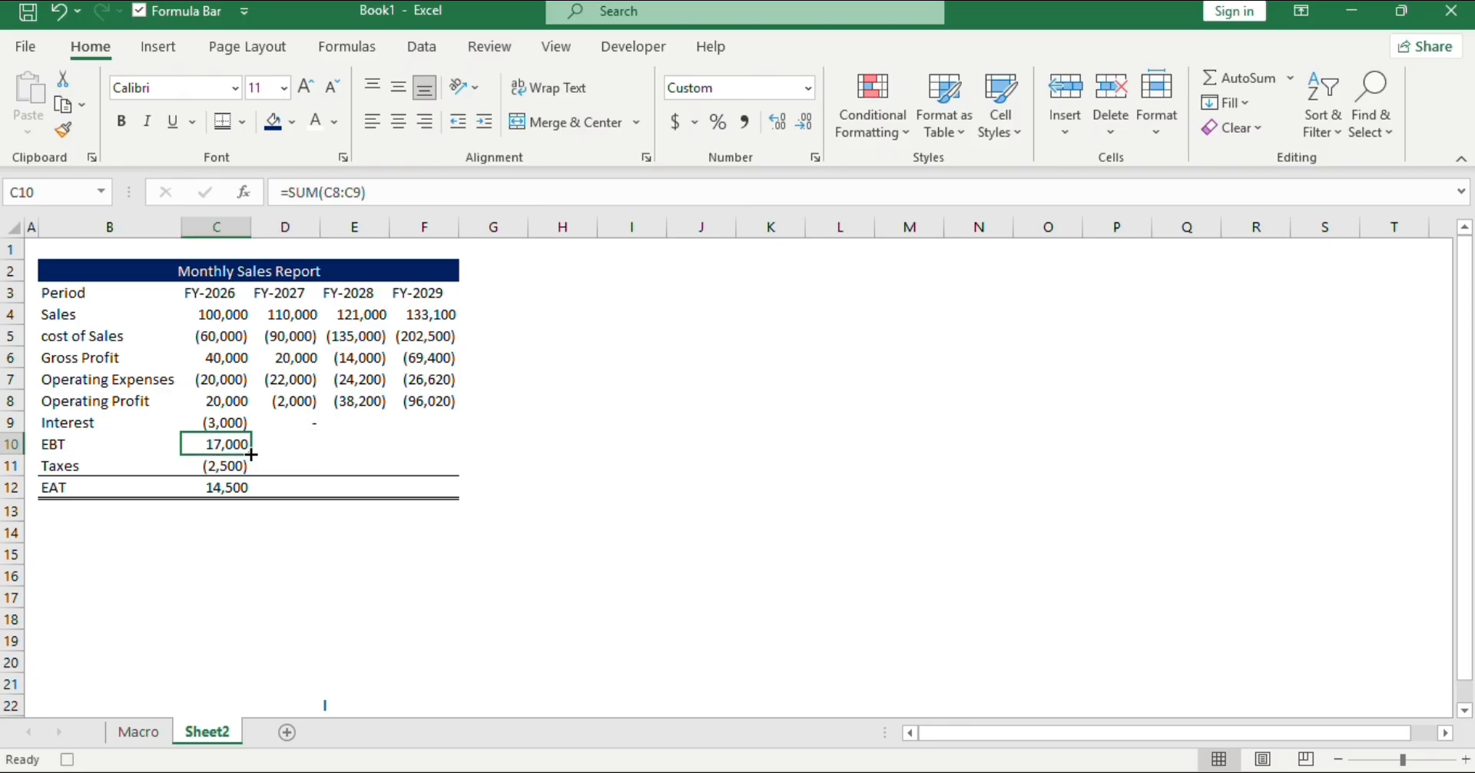
left_click_drag(251, 454, 451, 452)
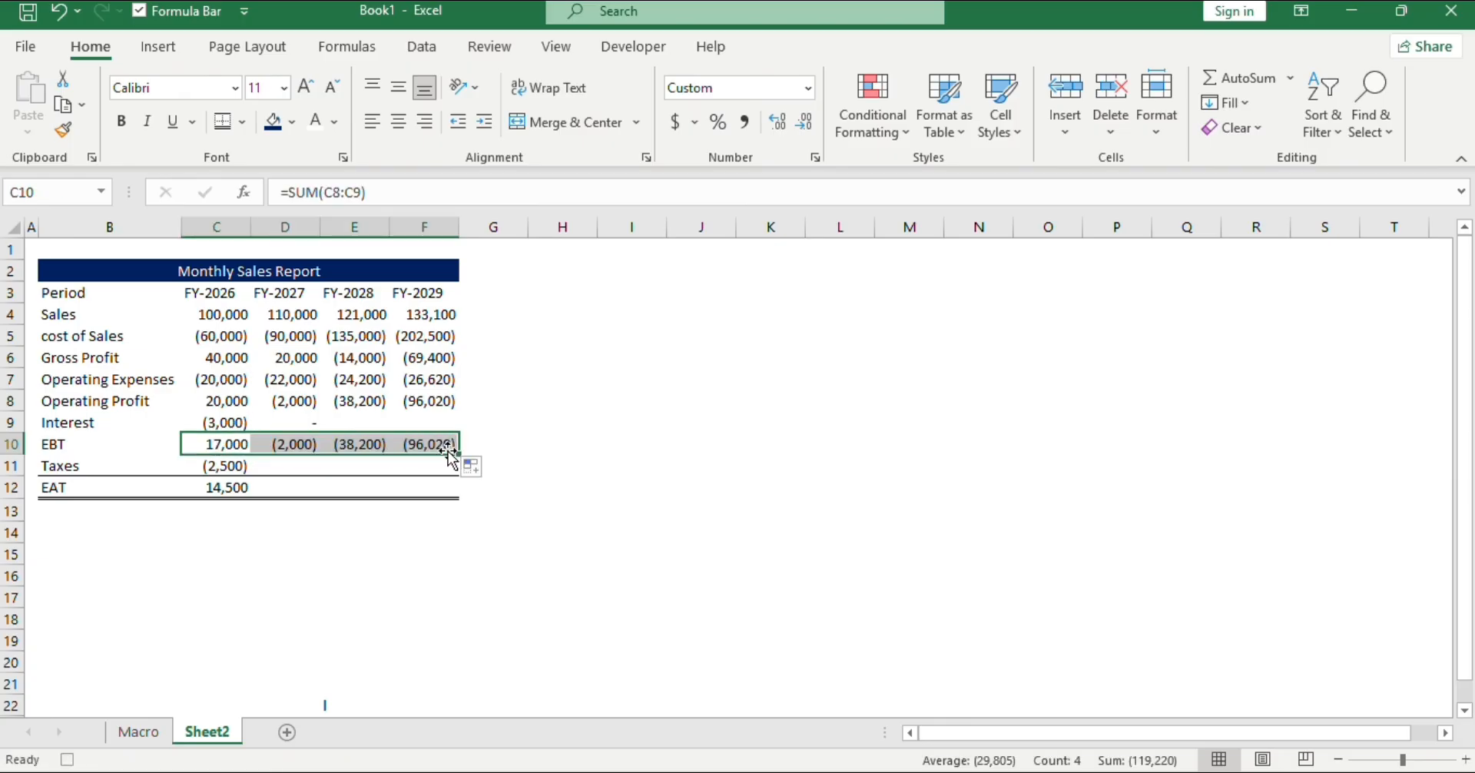
left_click(312, 420)
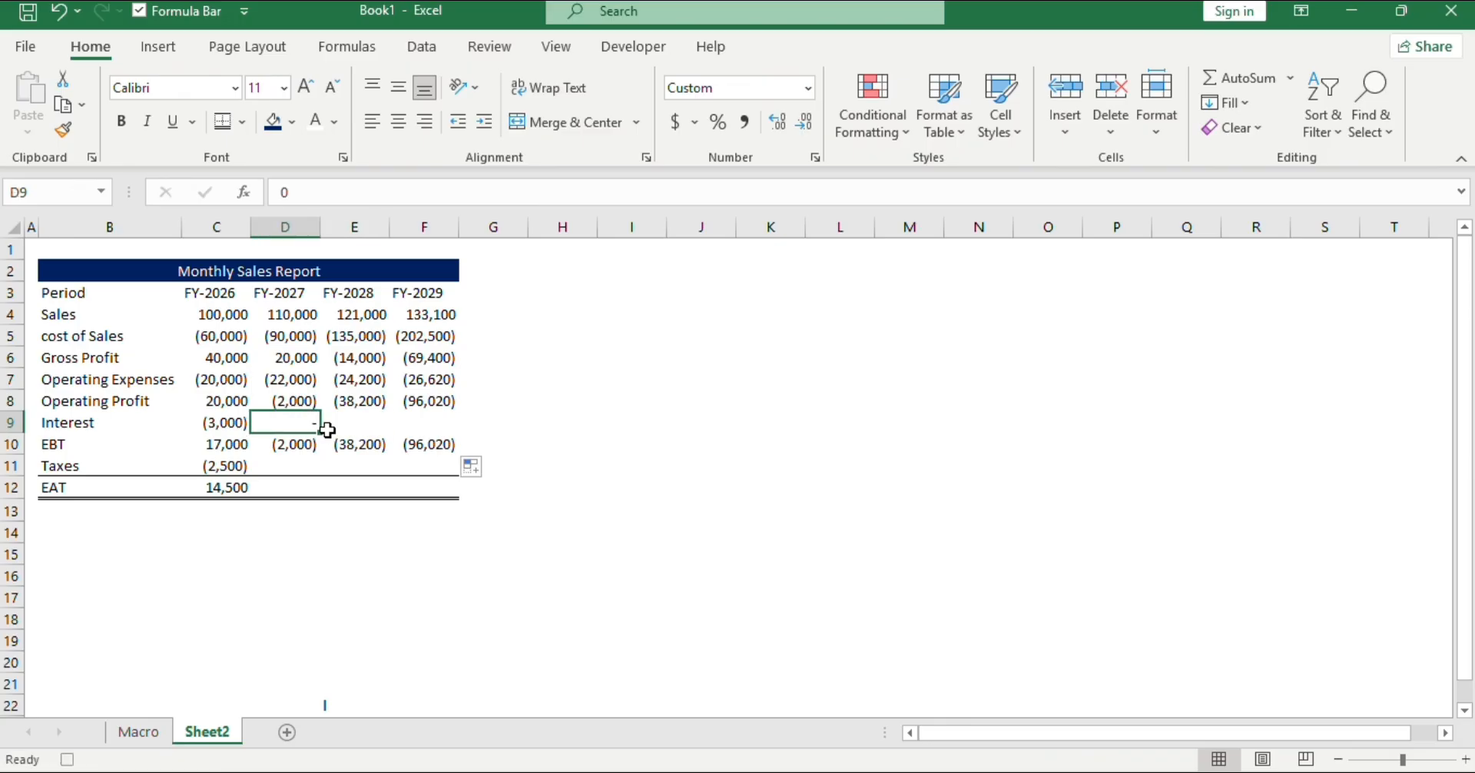
left_click_drag(321, 430, 428, 418)
Enter =C11*1.1 in D11 for the FY-2027 taxes and fill the formula across to F11.
left_click(298, 468)
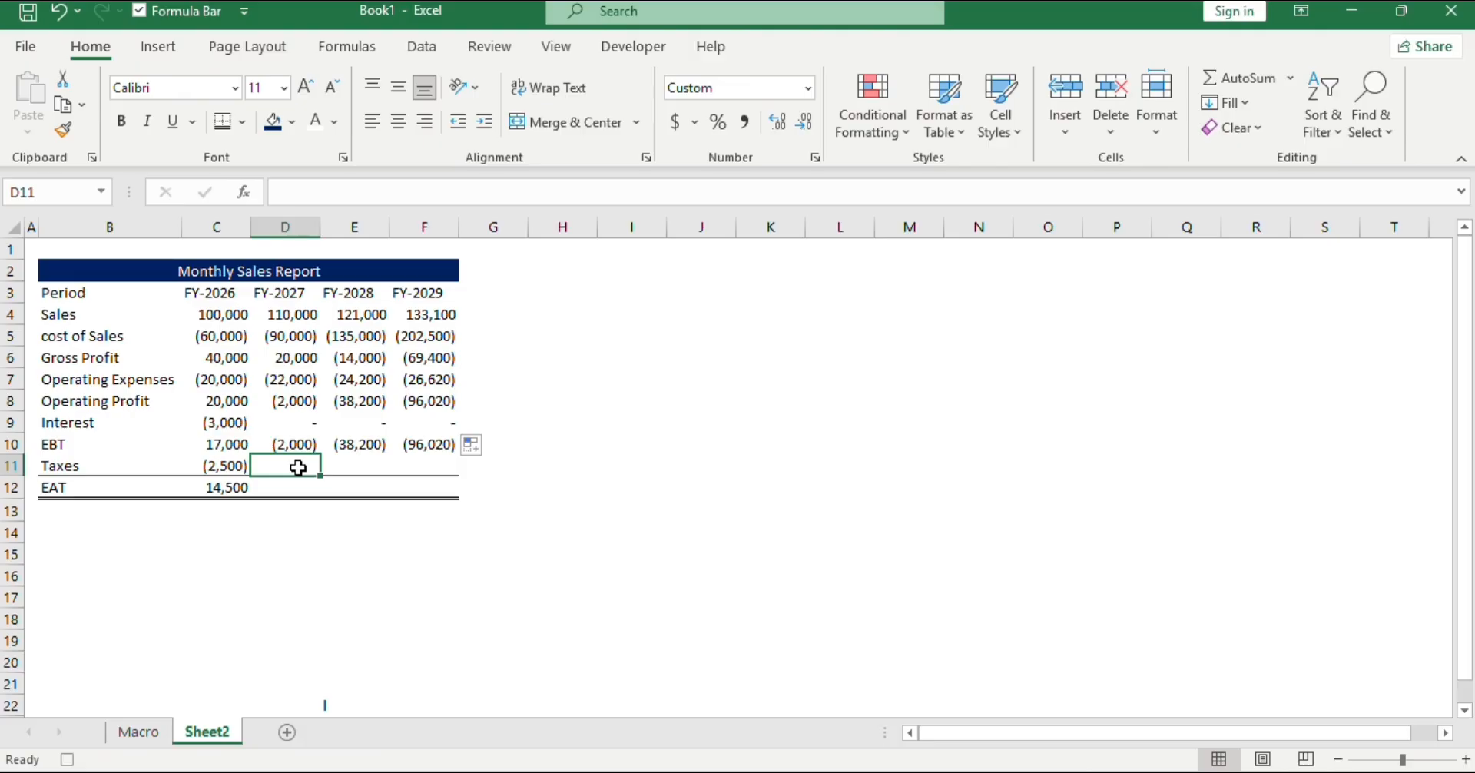
left_click(241, 469)
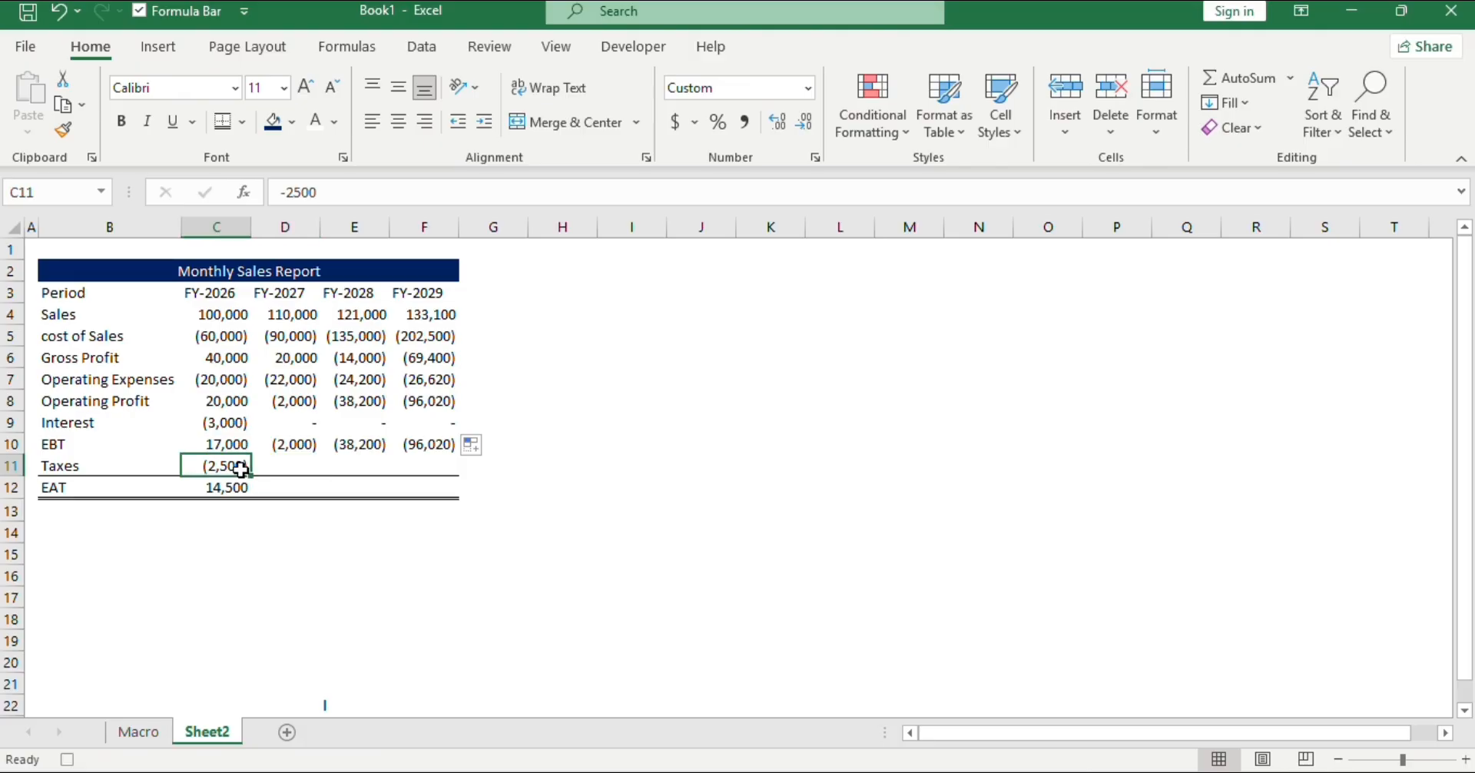
left_click(270, 470)
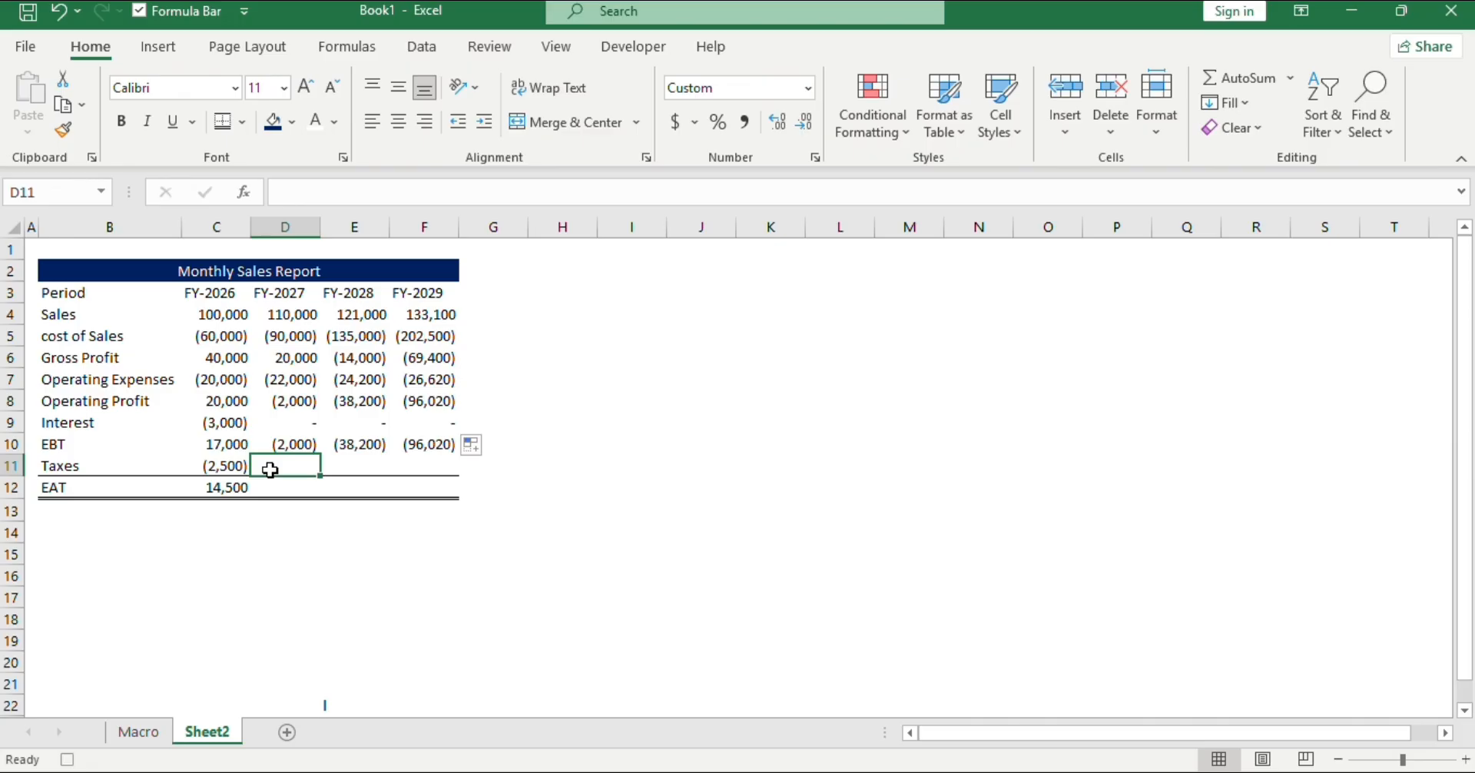
type("=")
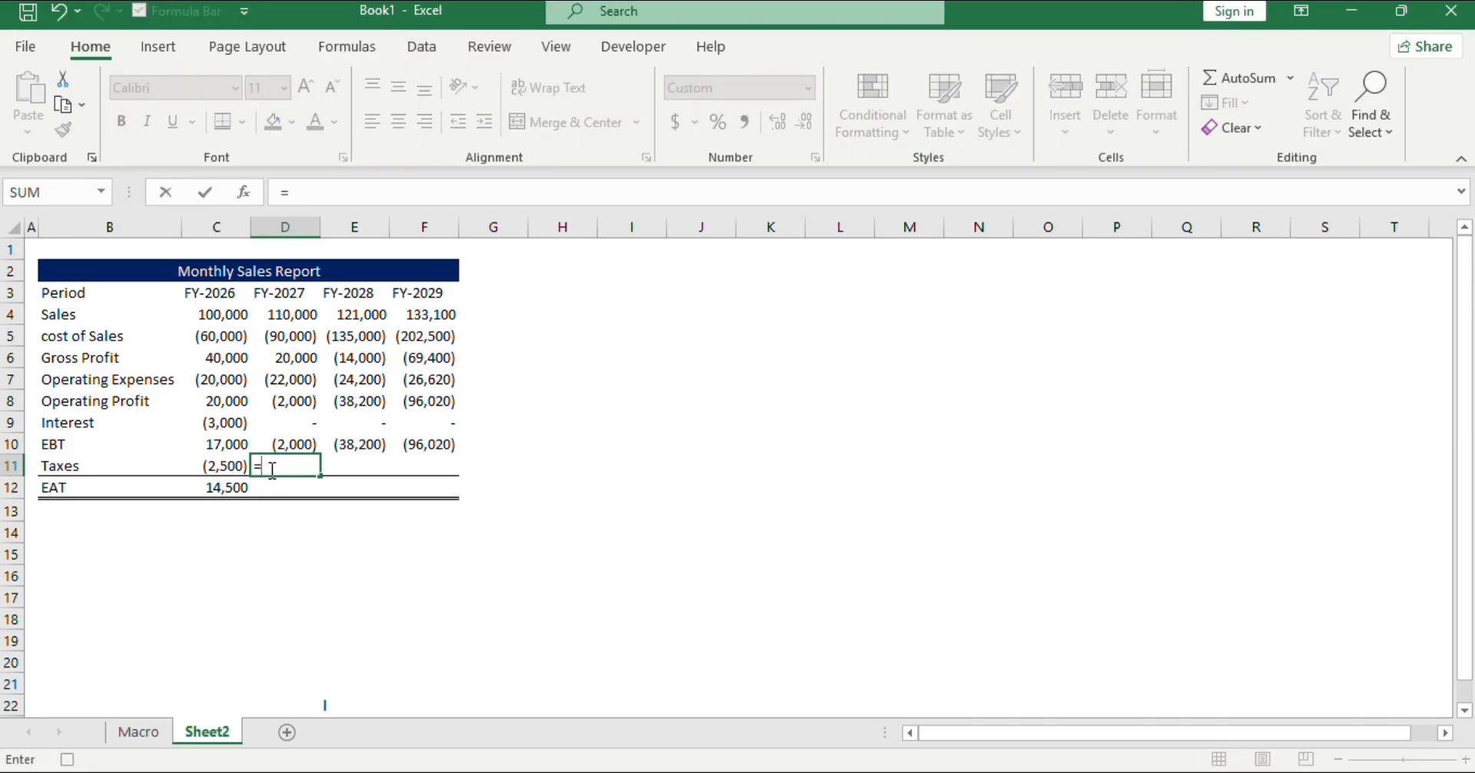
left_click(219, 469)
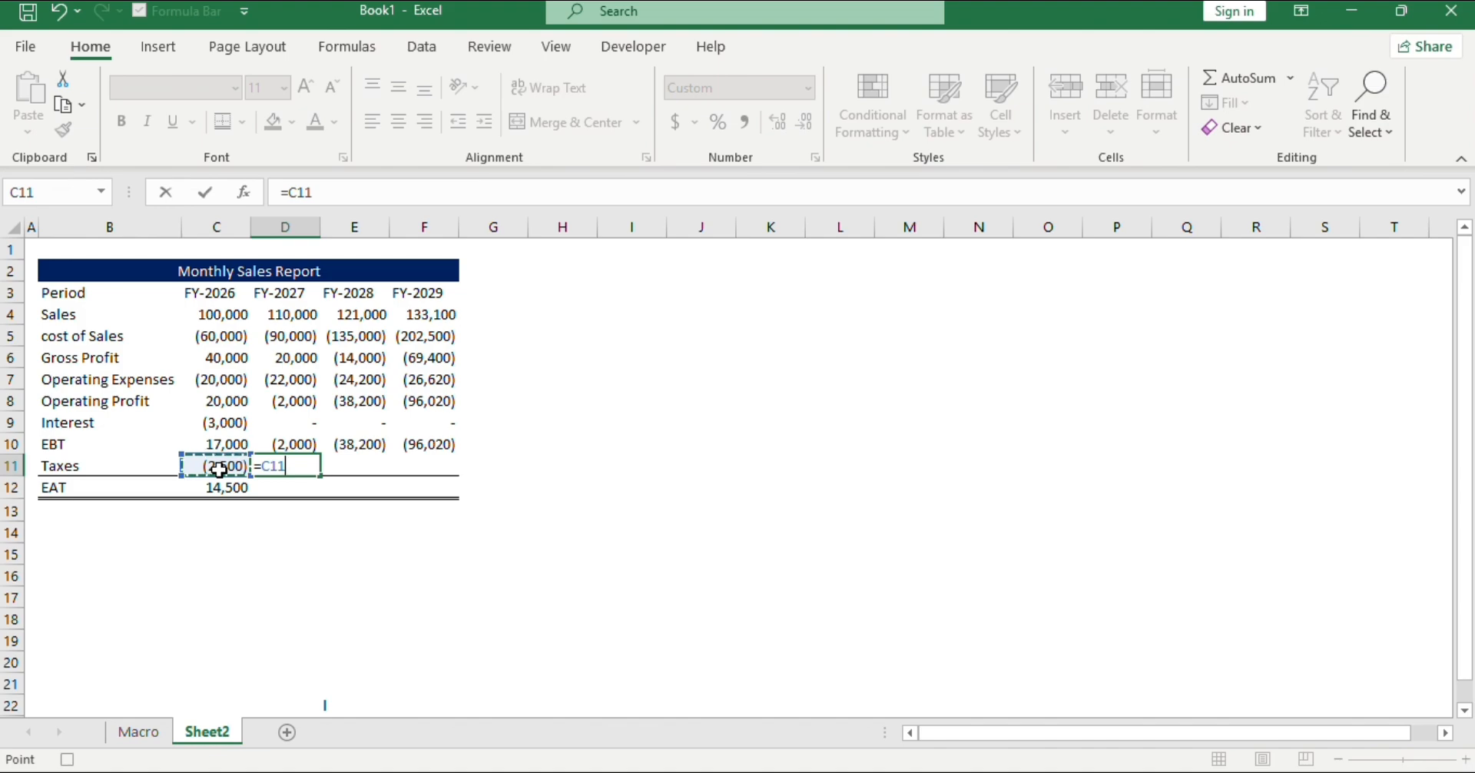
type("1 ")
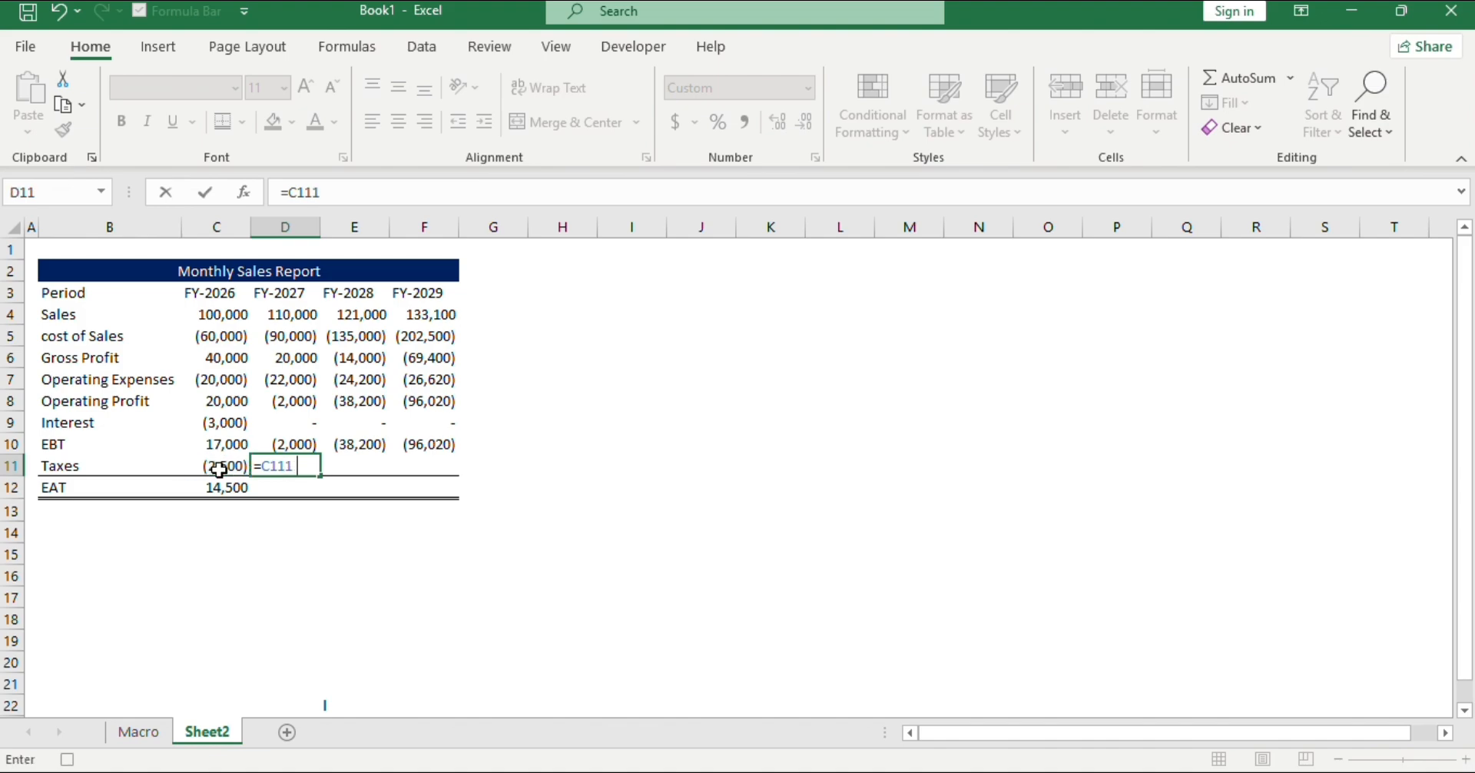
type("1")
key("BackSpace")
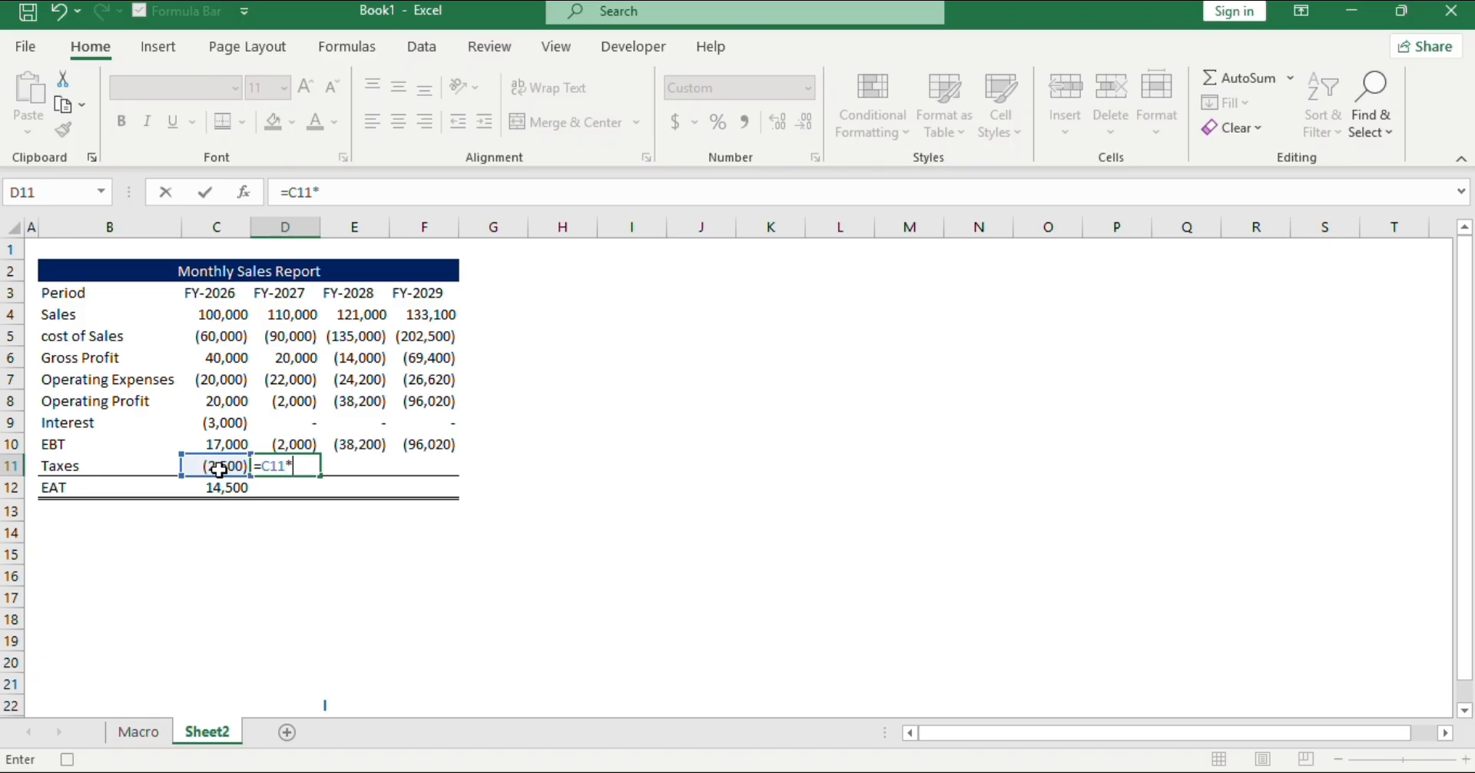
key("Return")
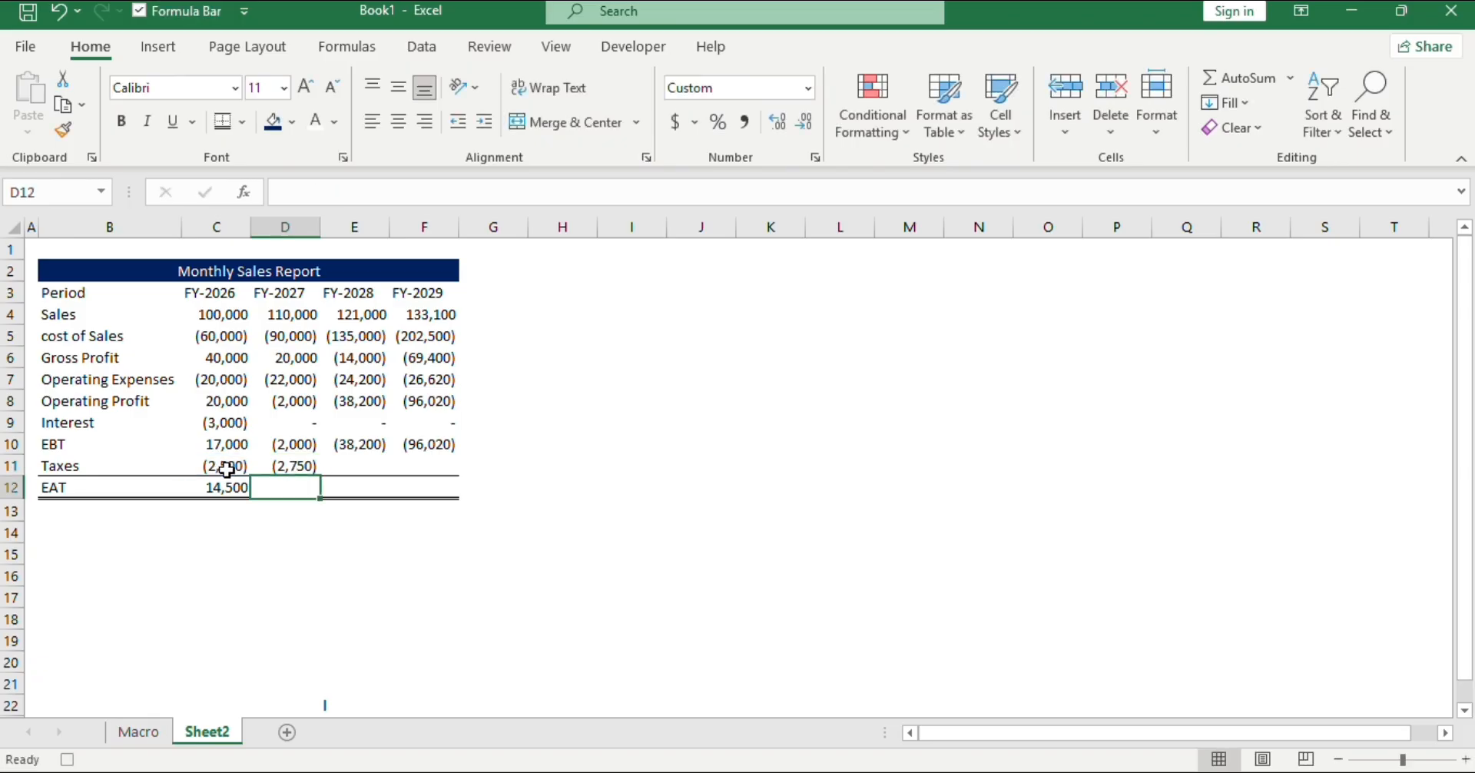
left_click(302, 464)
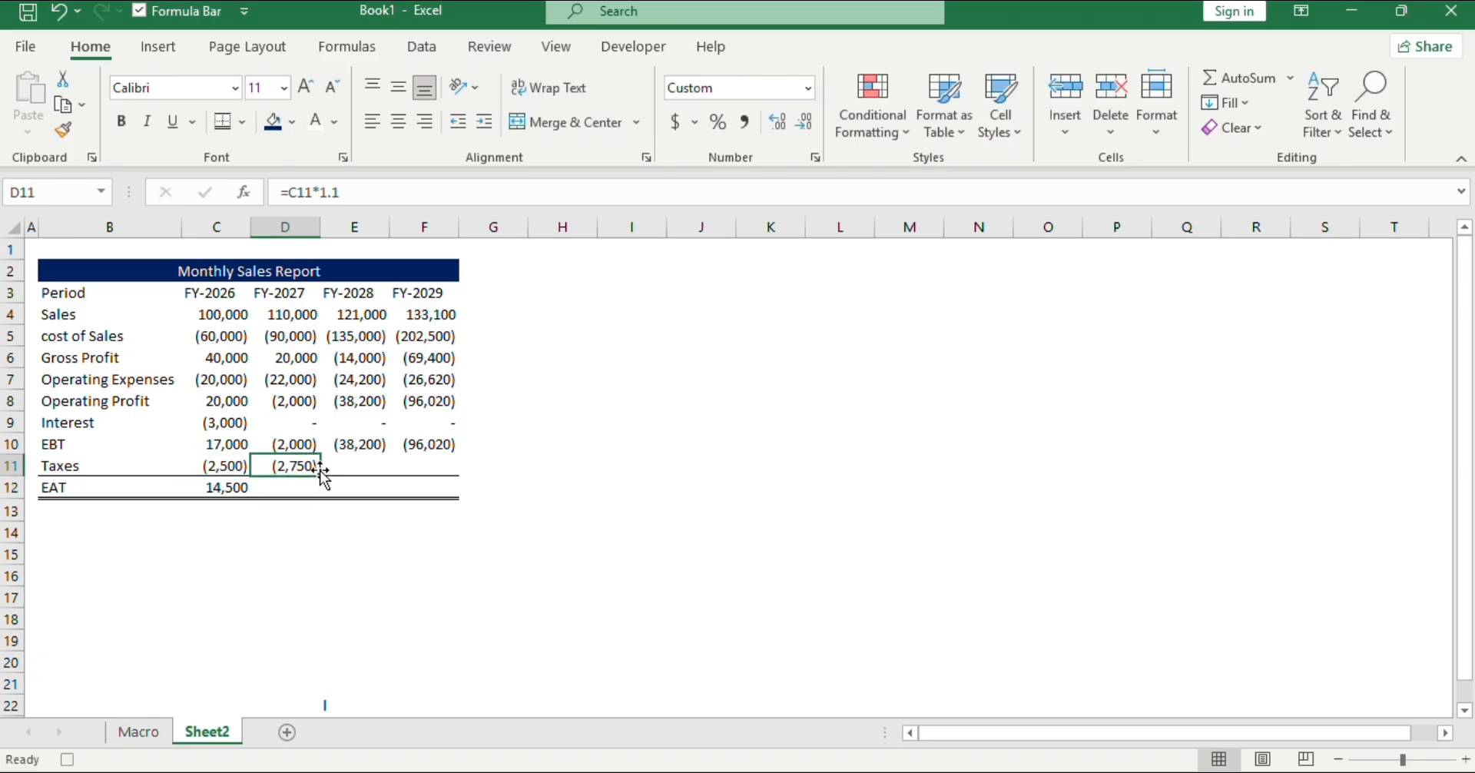
left_click_drag(321, 480, 463, 483)
Fill the FY-2026 EAT formula from C12 across D12:F12.
left_click(235, 491)
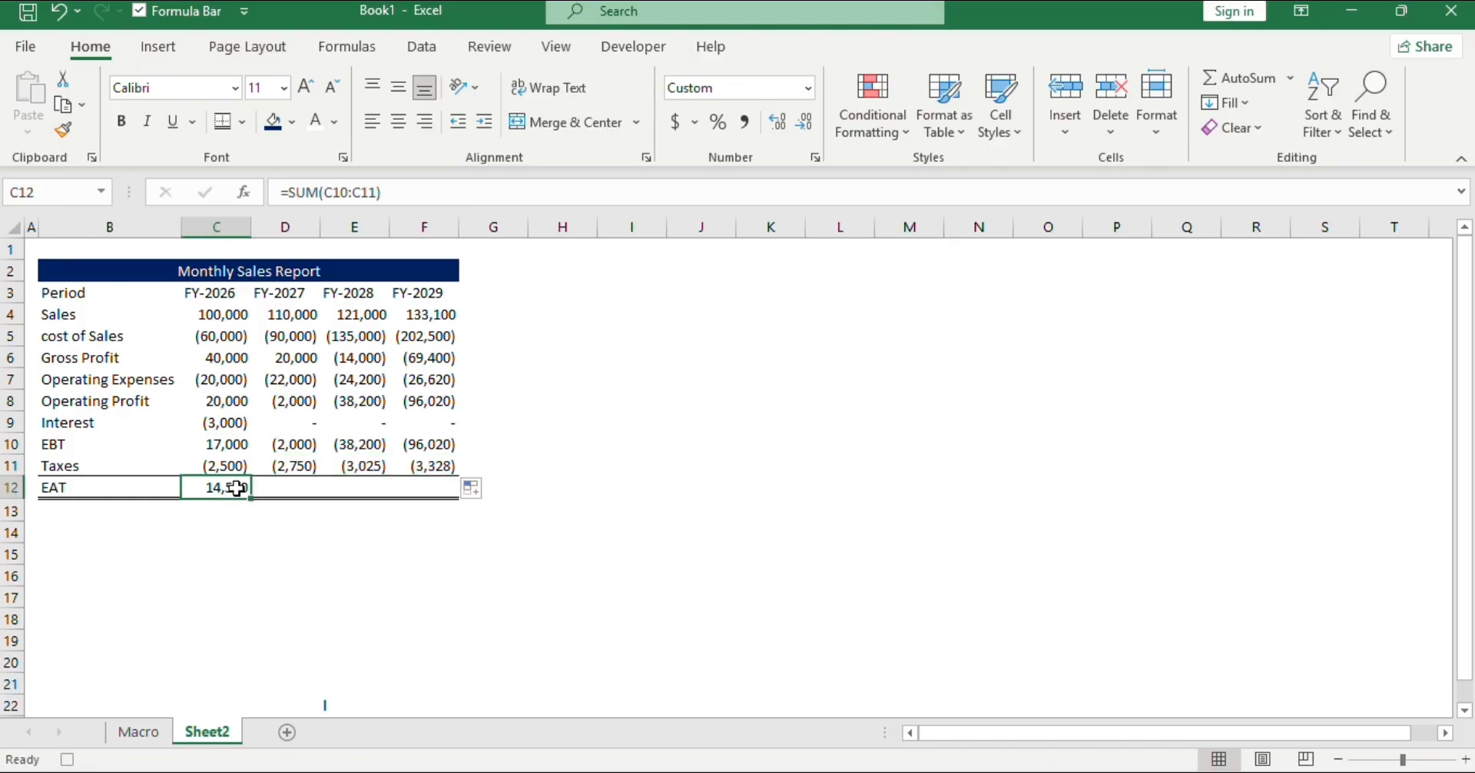
left_click_drag(254, 498, 428, 509)
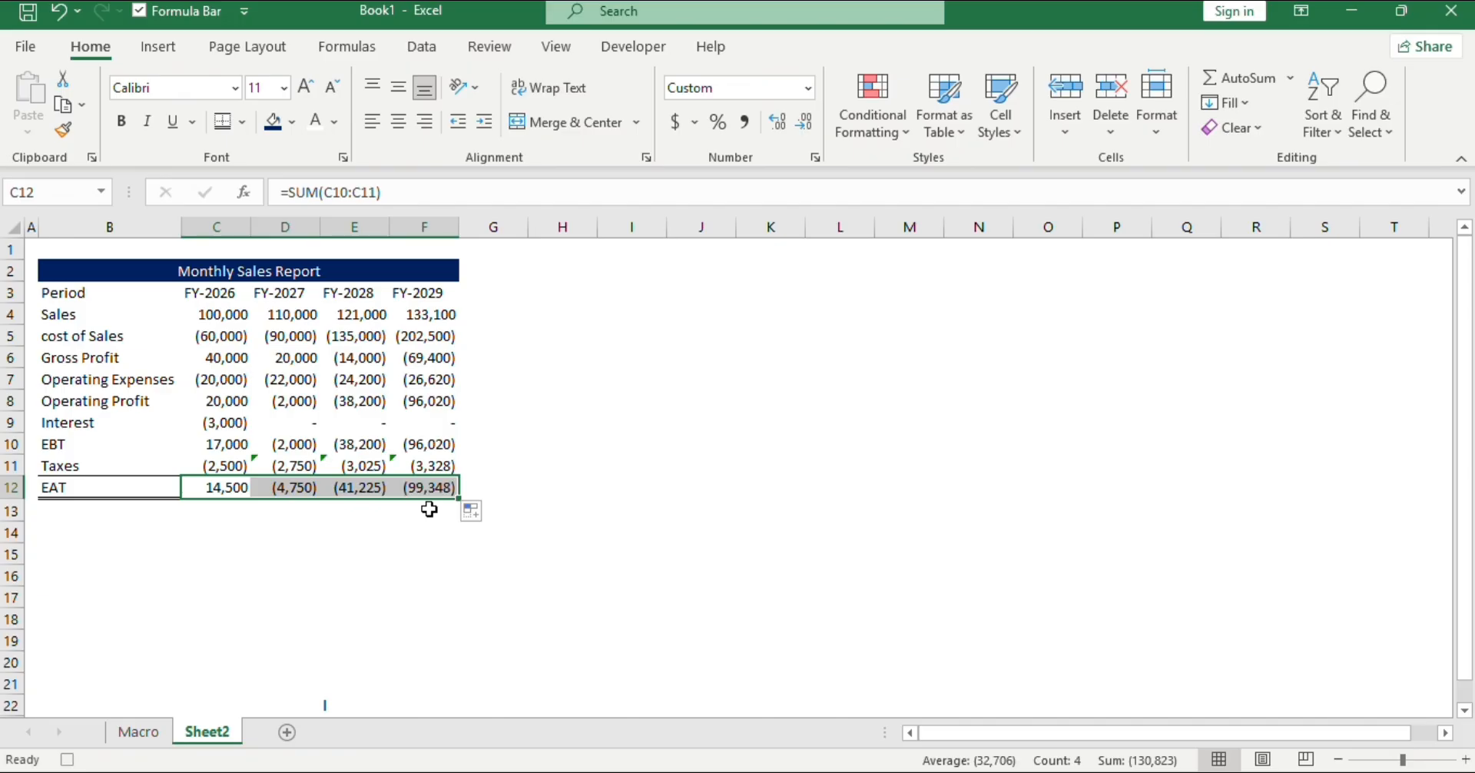
left_click(518, 461)
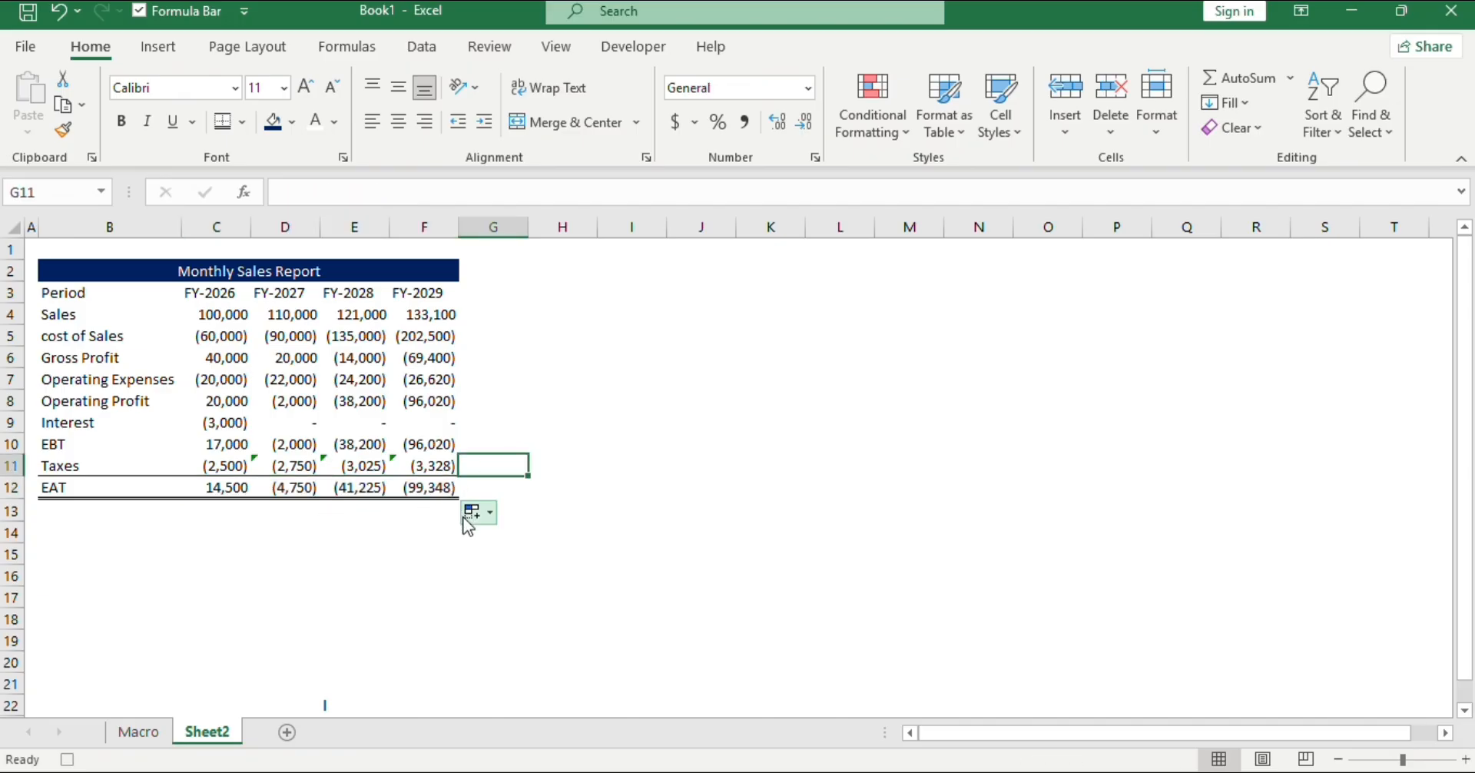
left_click(252, 486)
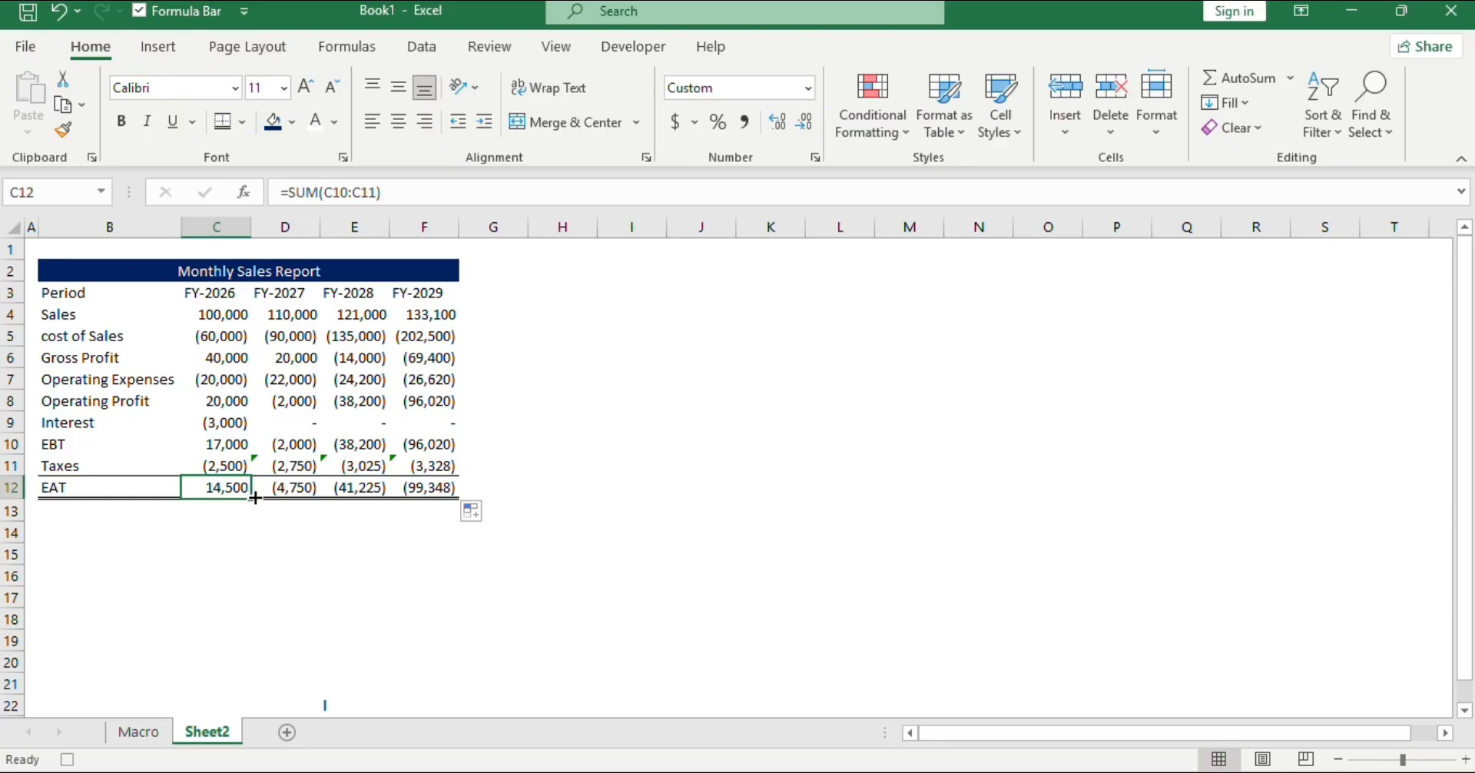
left_click_drag(252, 498, 447, 506)
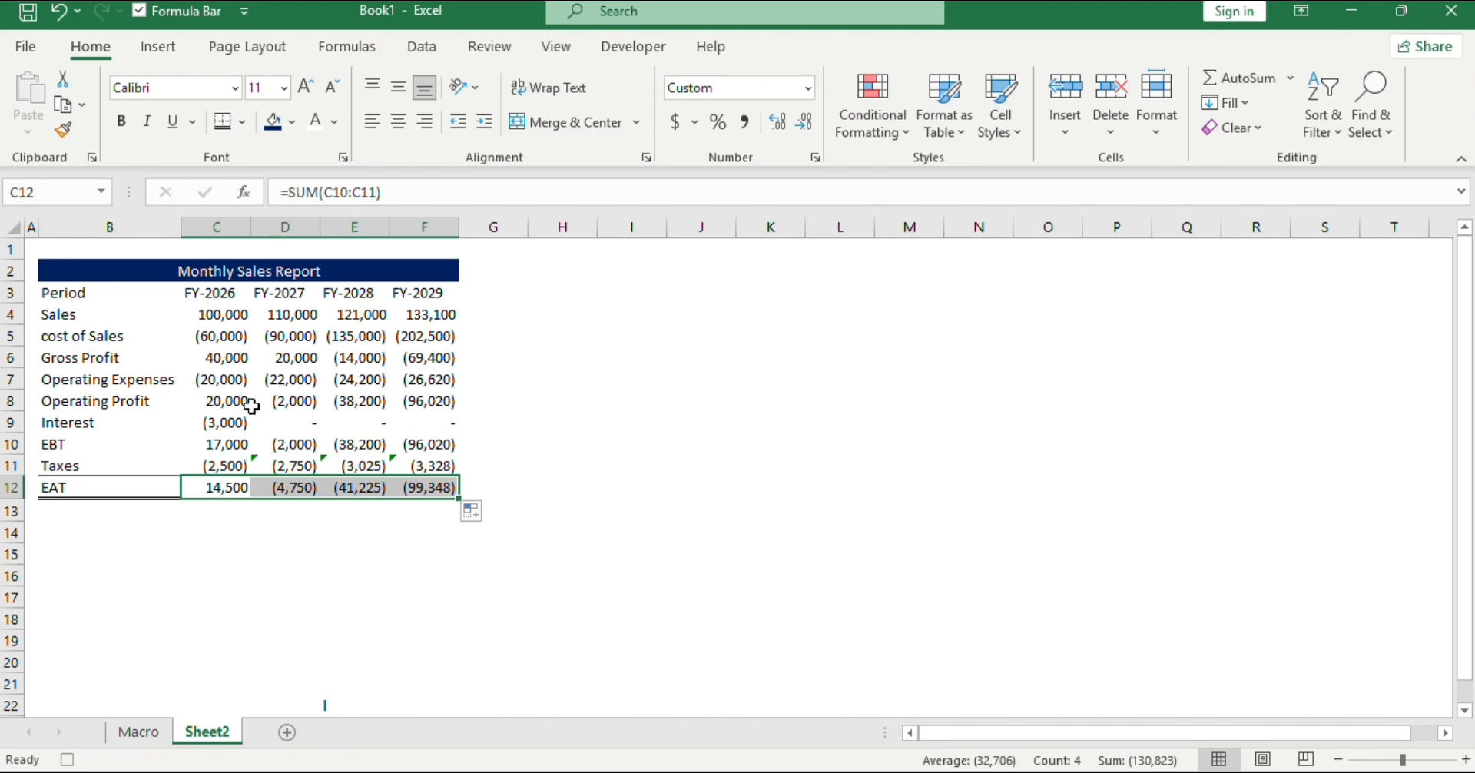
Check the formulas in the Operating Profit row and down the FY-2027 column to EAT.
left_click(223, 406)
left_click(265, 405)
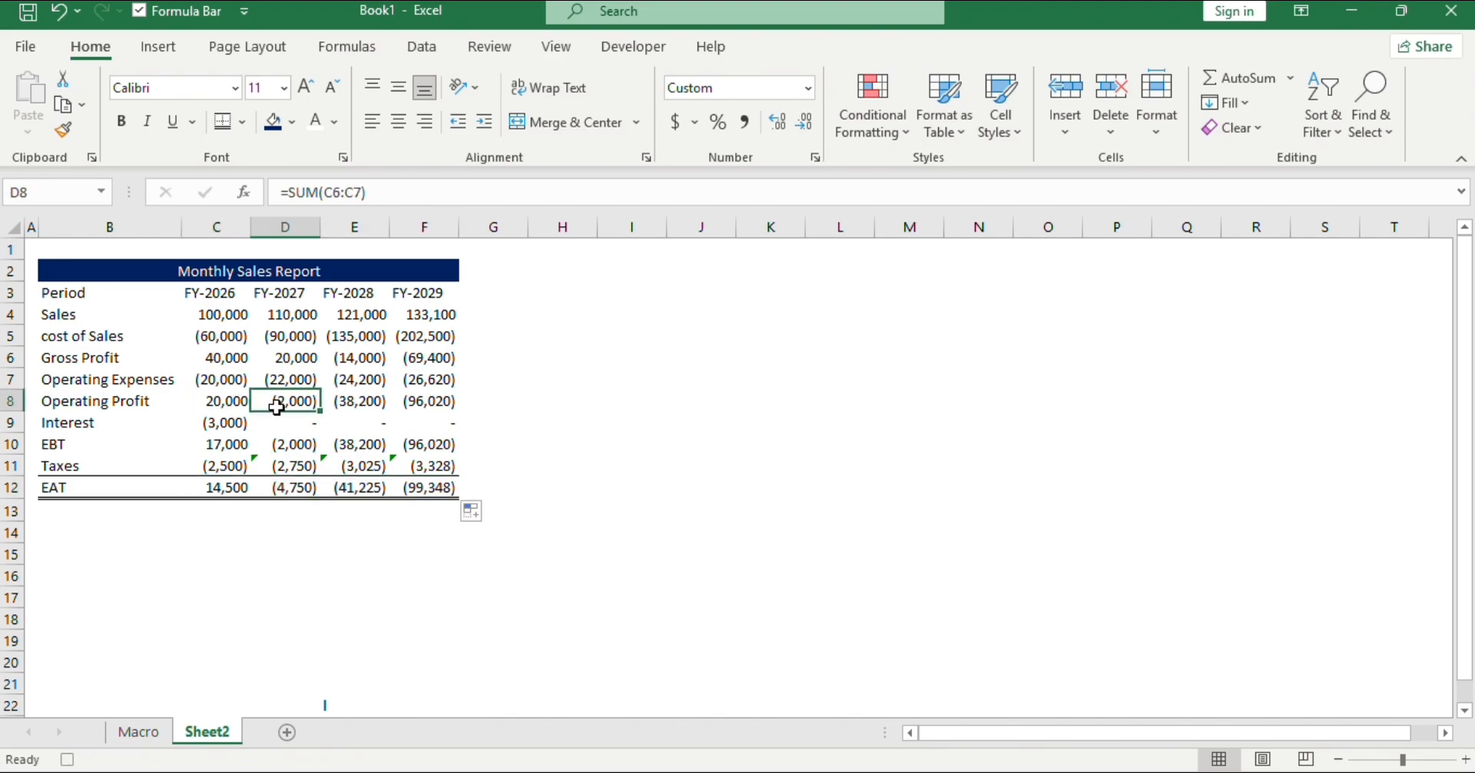
key("Down")
key("Down")
key("Down")
key("Down")
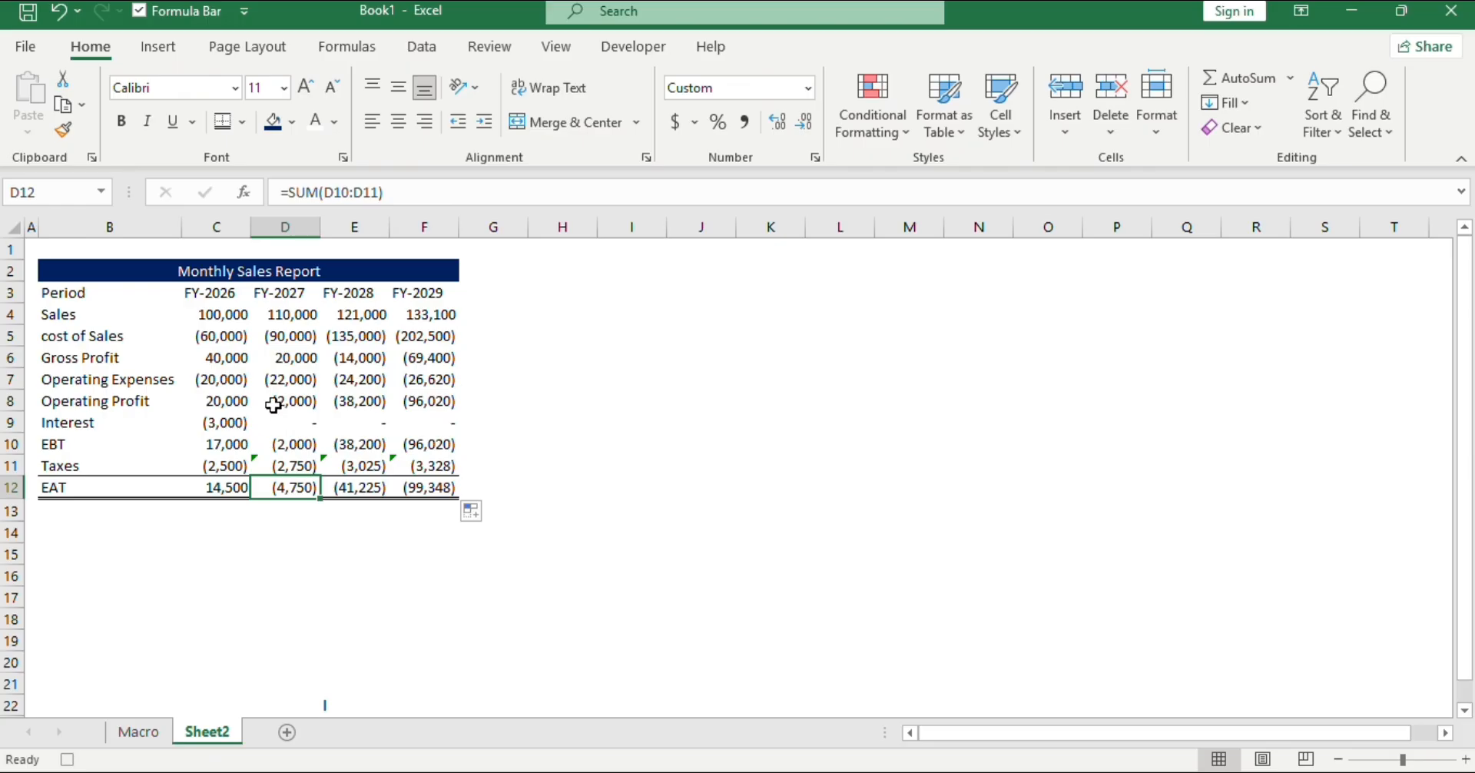
left_click(286, 404)
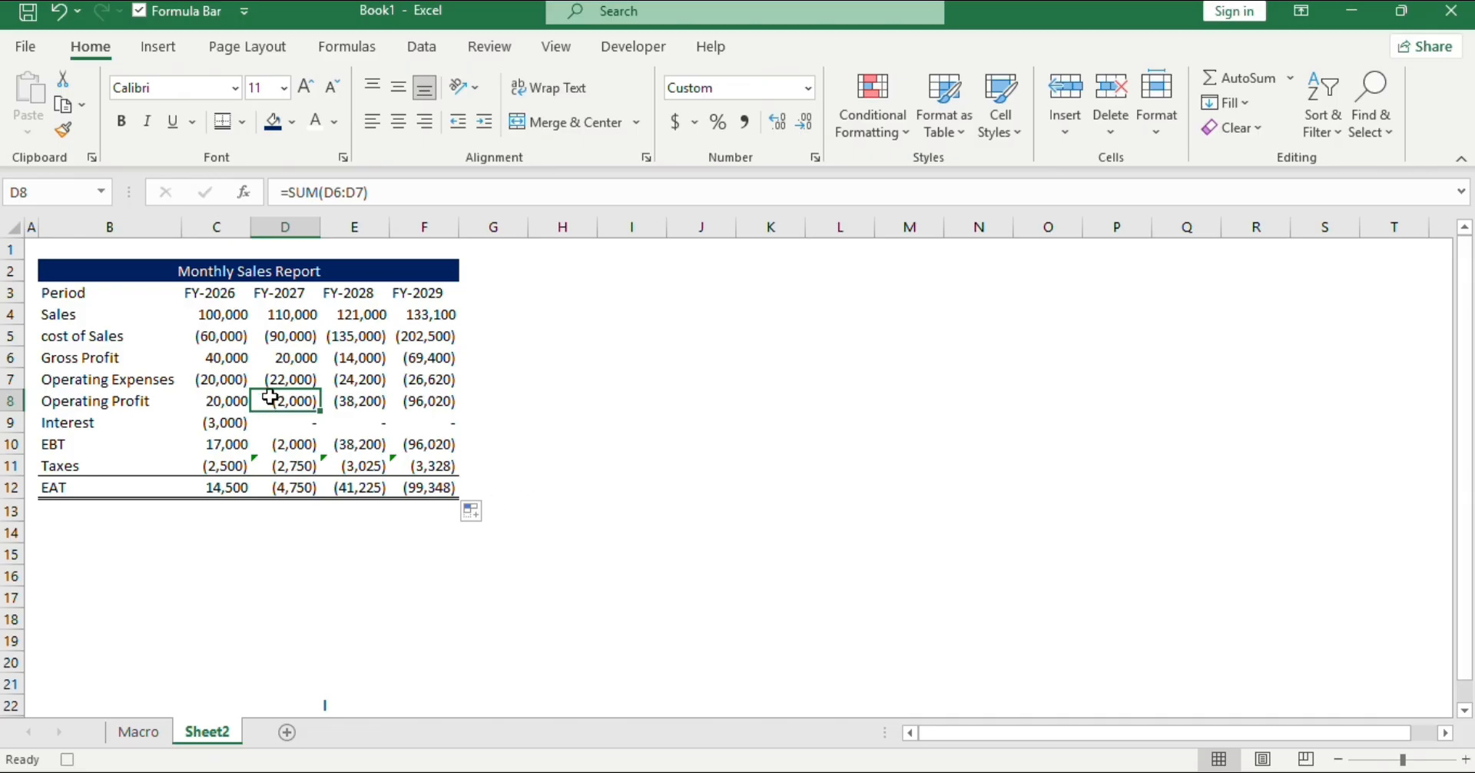
left_click(358, 400)
left_click_drag(390, 412, 255, 401)
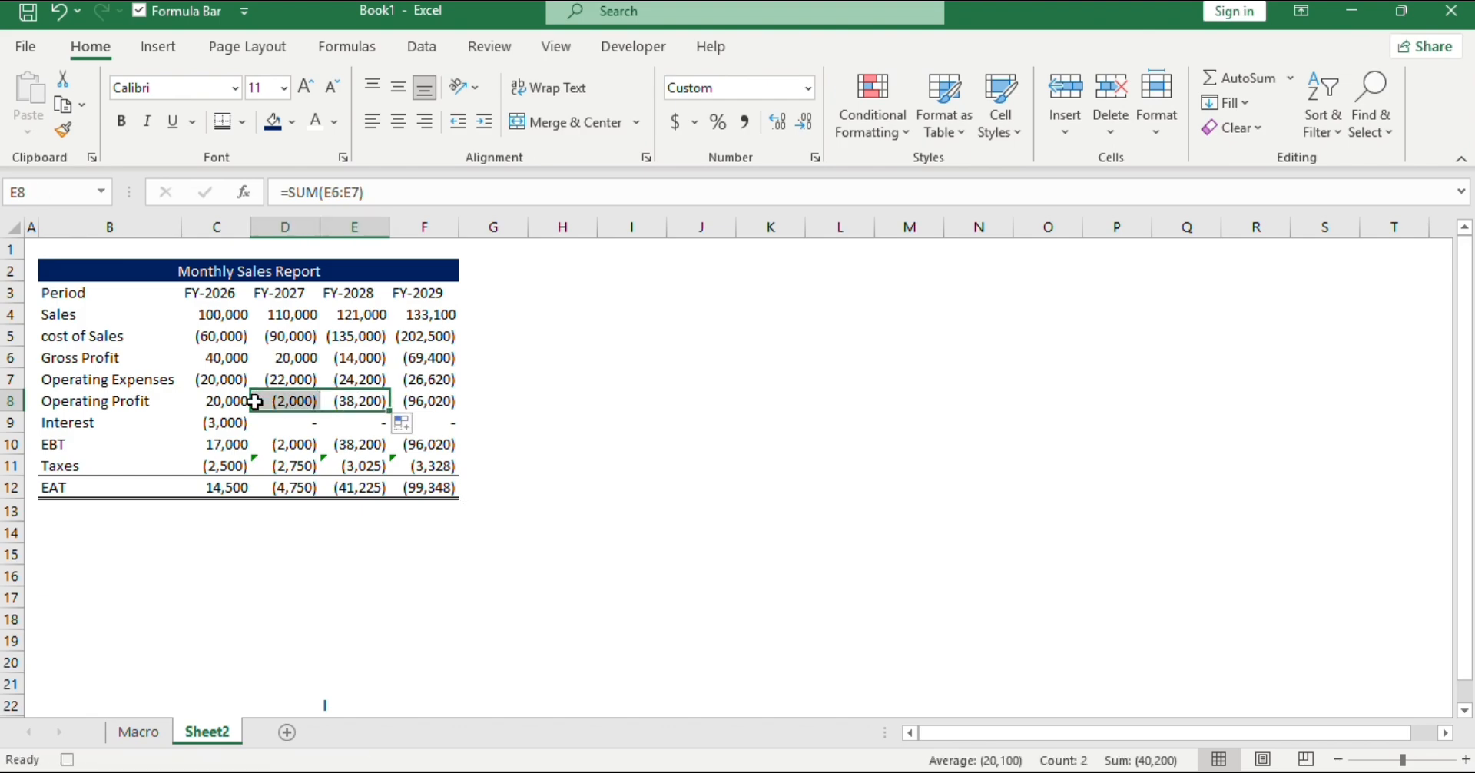
left_click(255, 401)
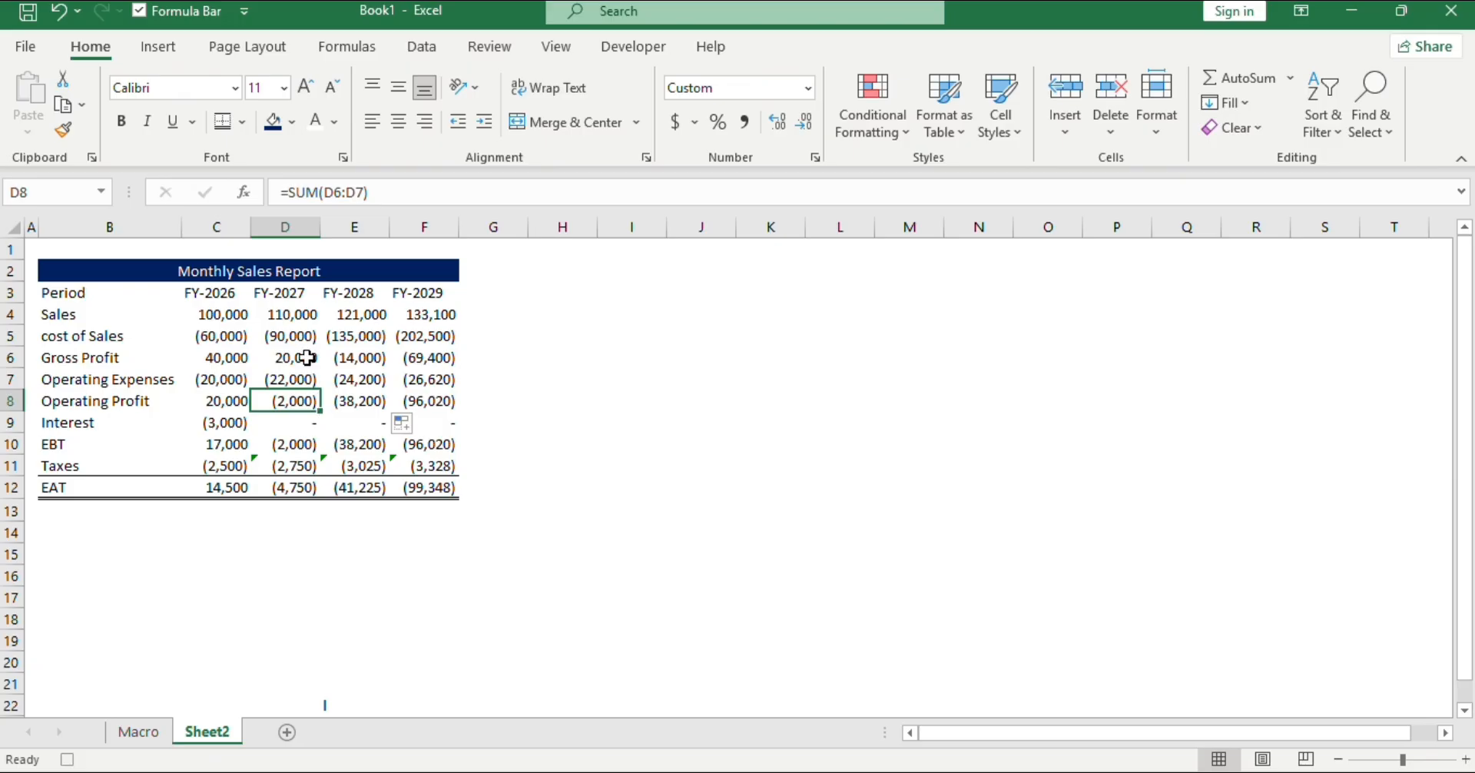
Select the empty cell H9 beside the report and stop recording the macro.
left_click(561, 422)
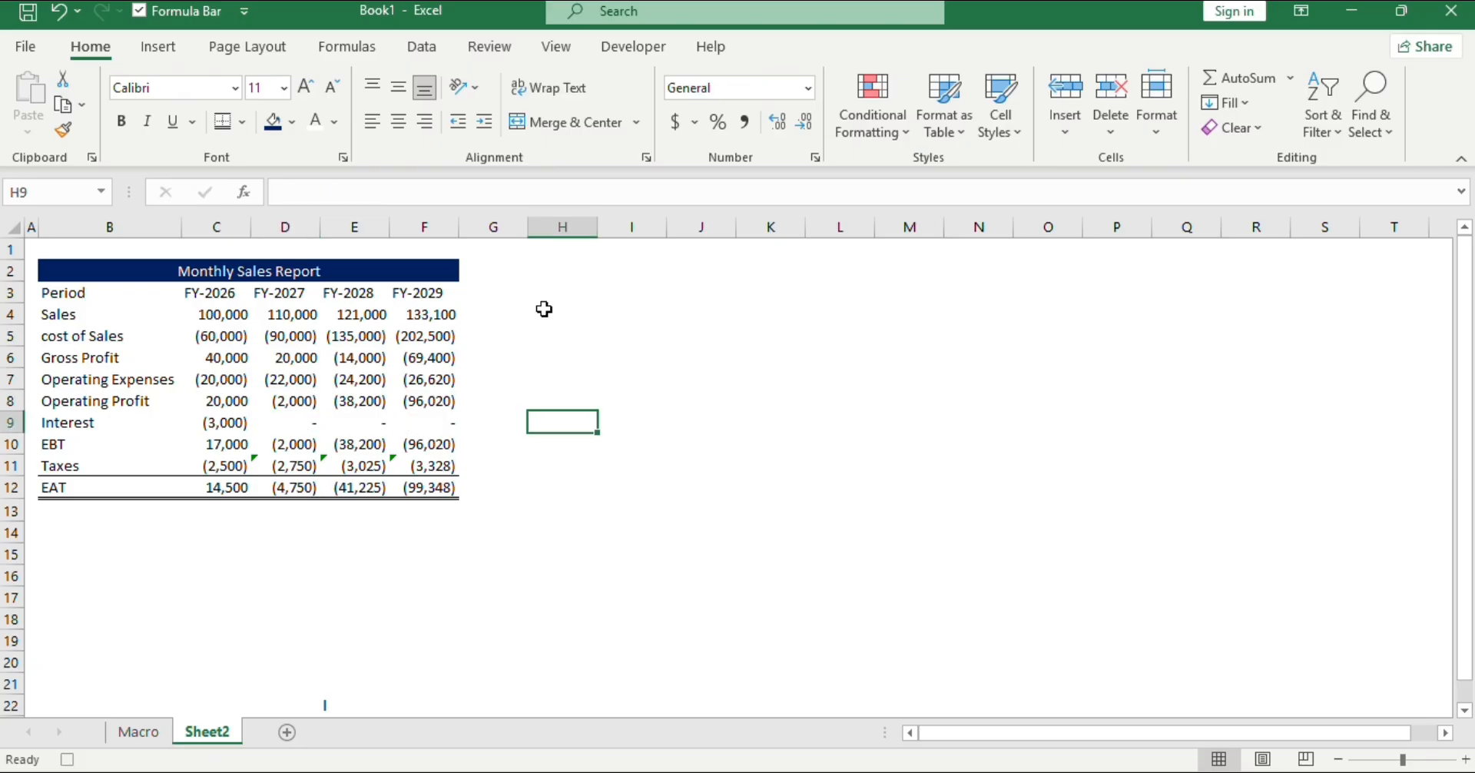
key("alt")
key("l")
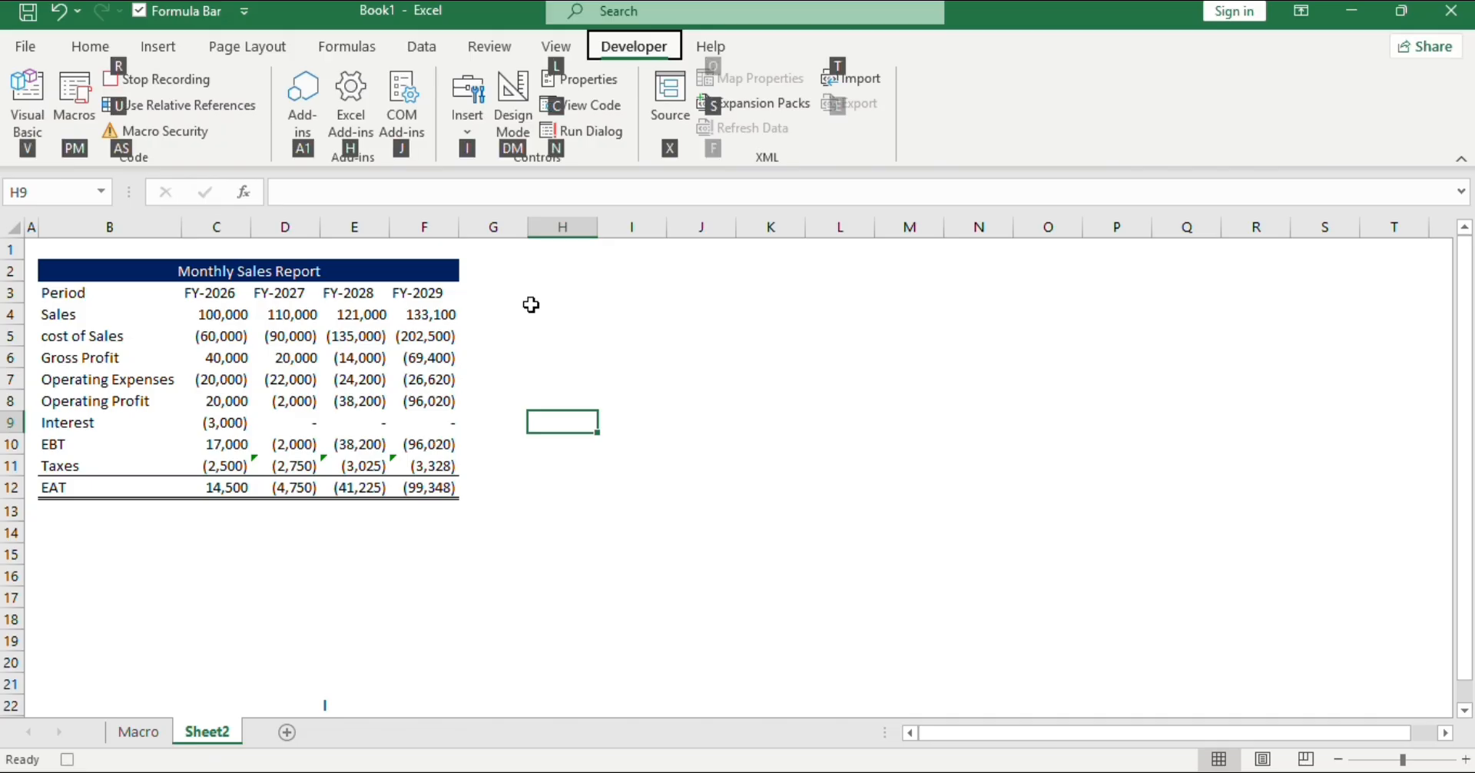
left_click(151, 79)
left_click(694, 636)
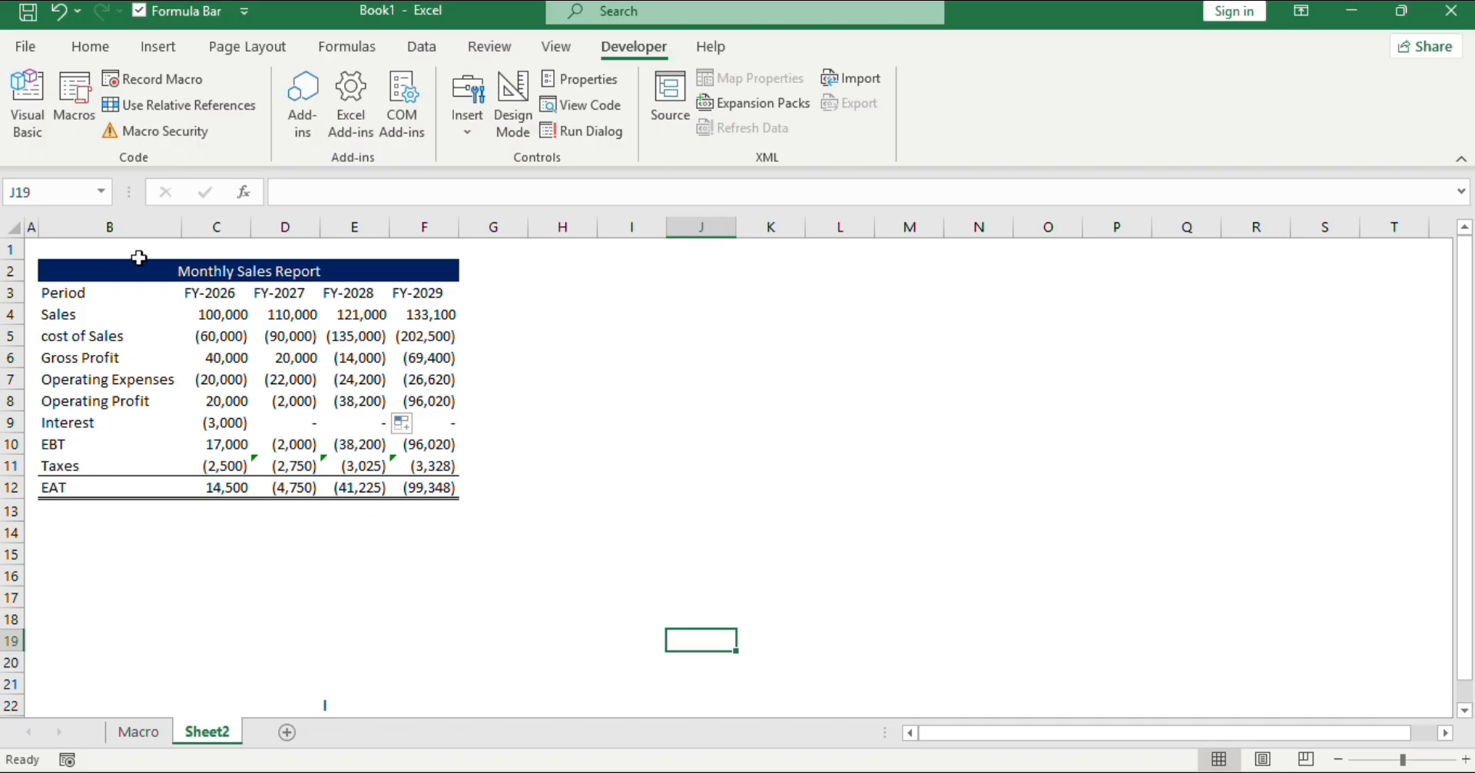
left_click(164, 250)
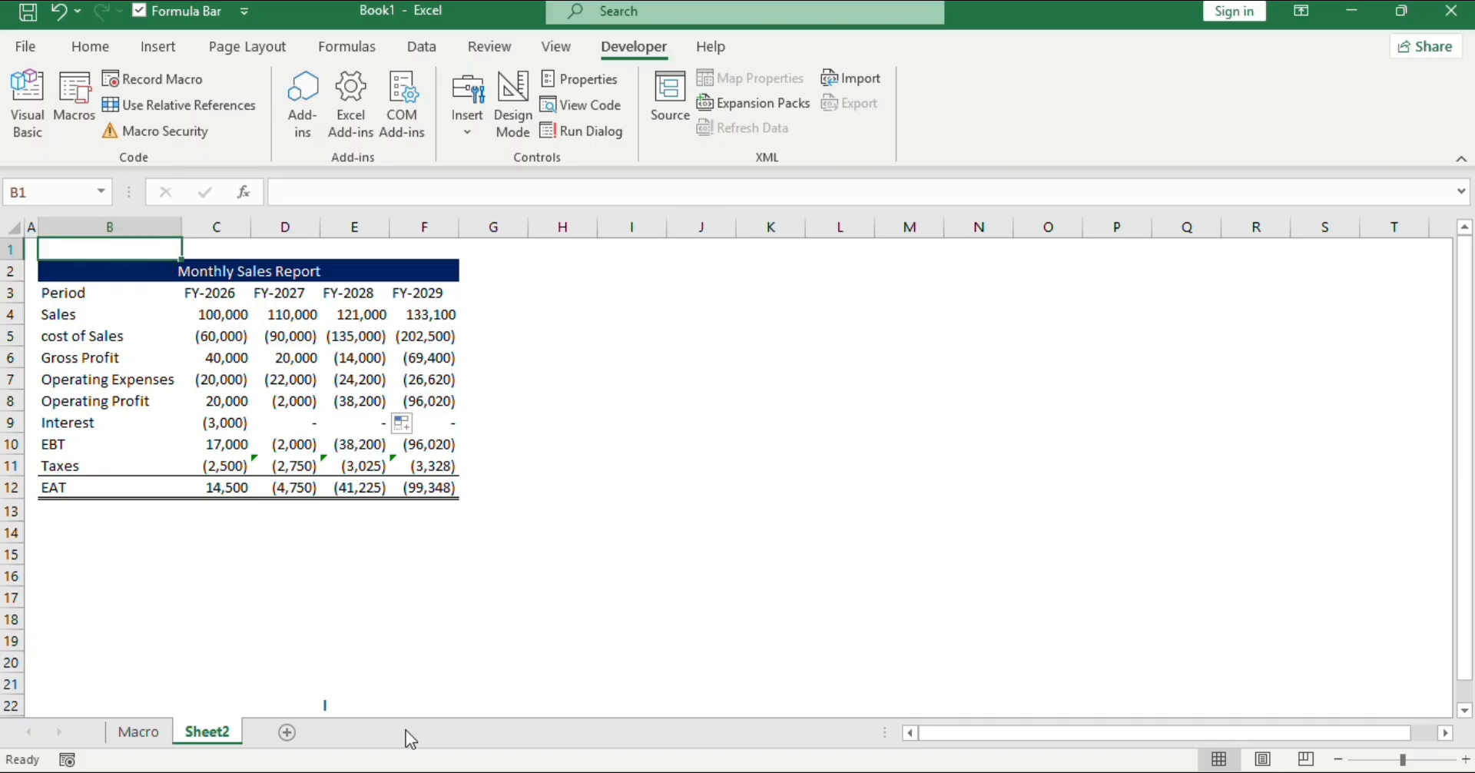
Add a new worksheet and run the MonthlySalesReport macro on it.
left_click(287, 732)
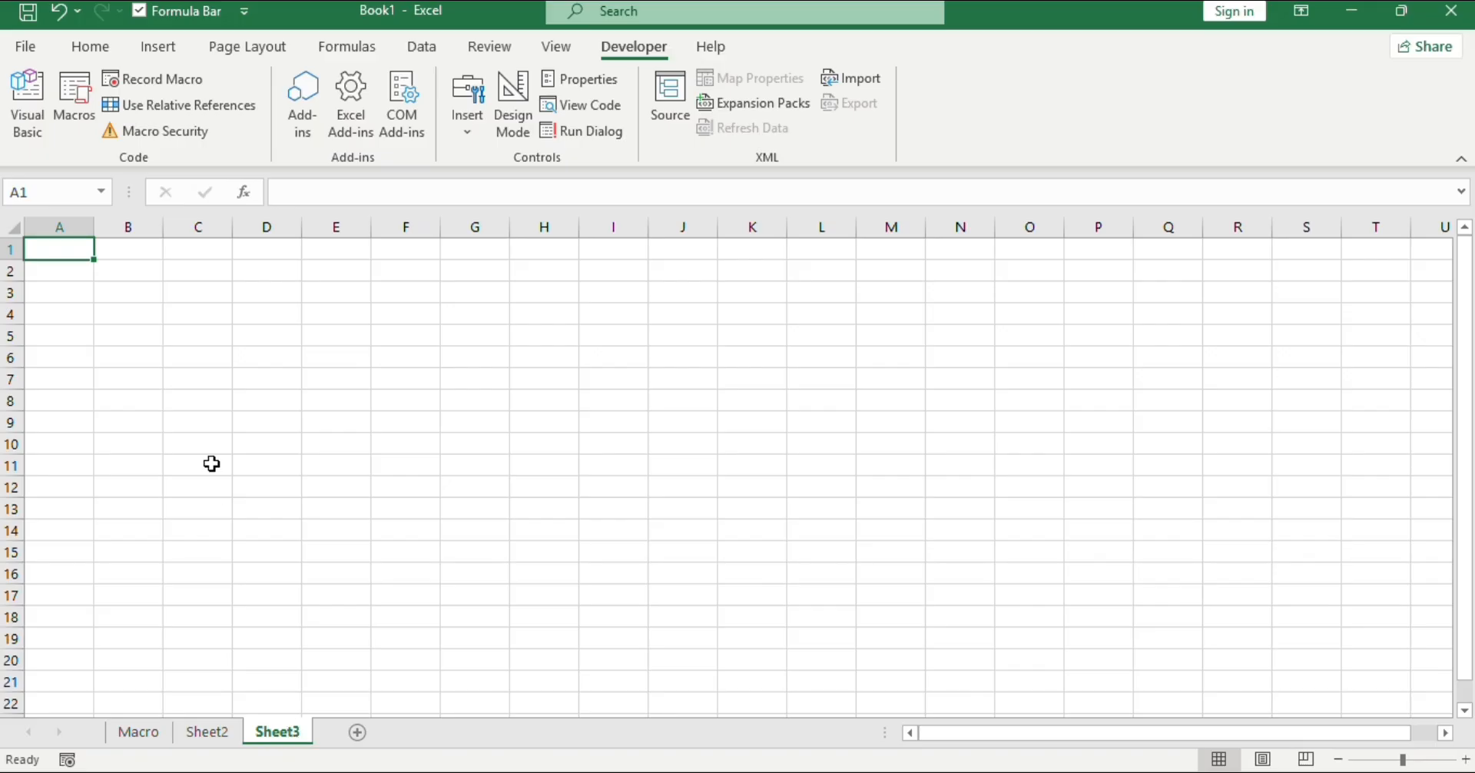
left_click(63, 117)
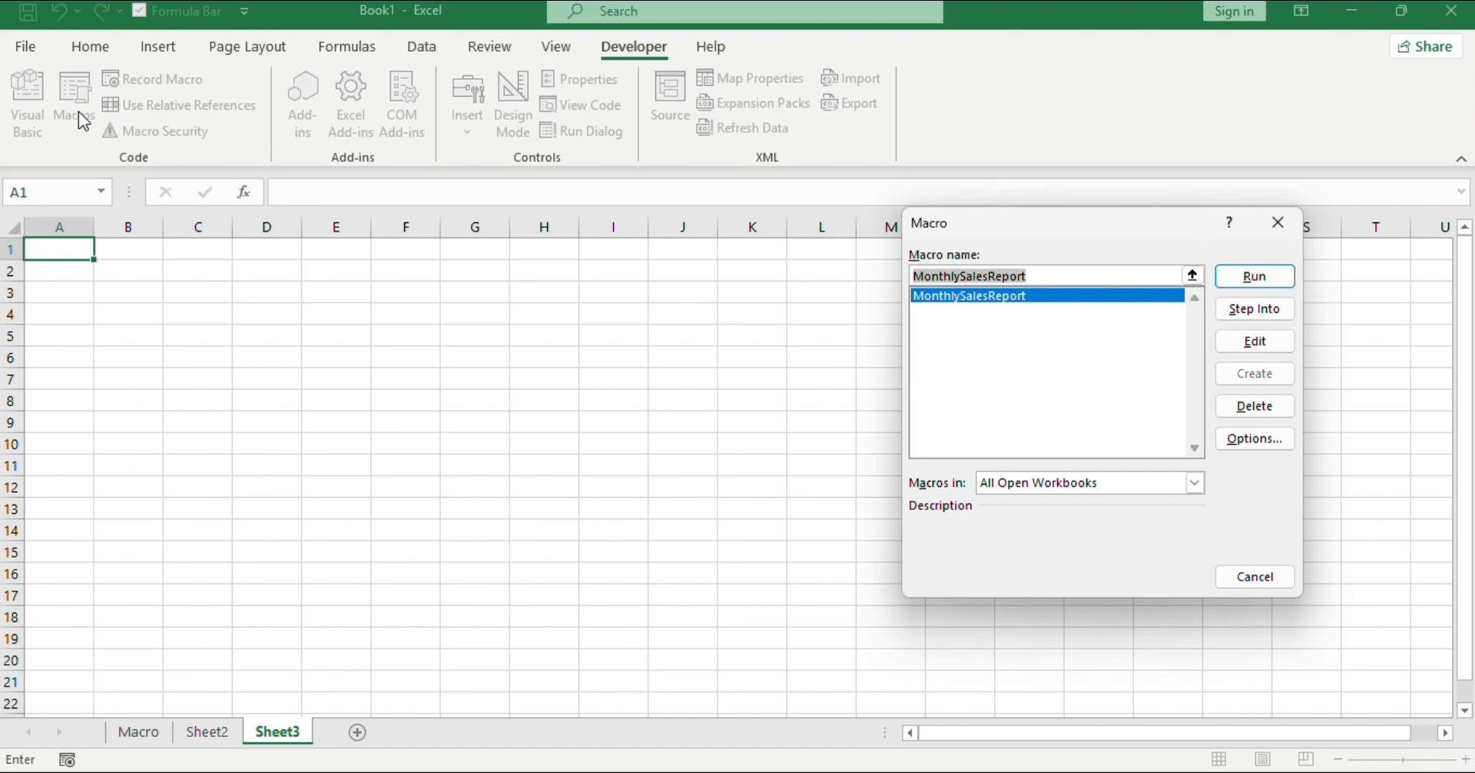
left_click(1062, 298)
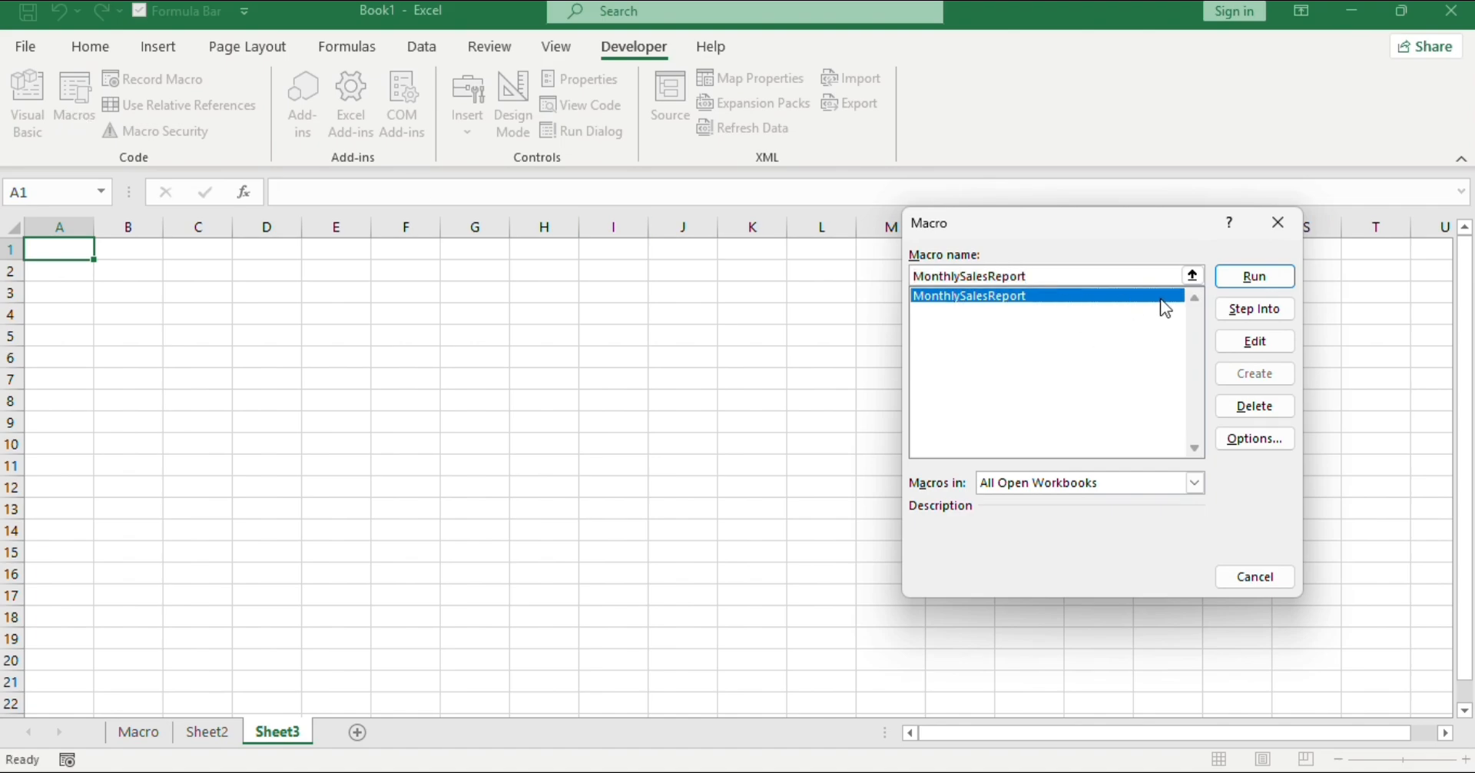
left_click(1237, 278)
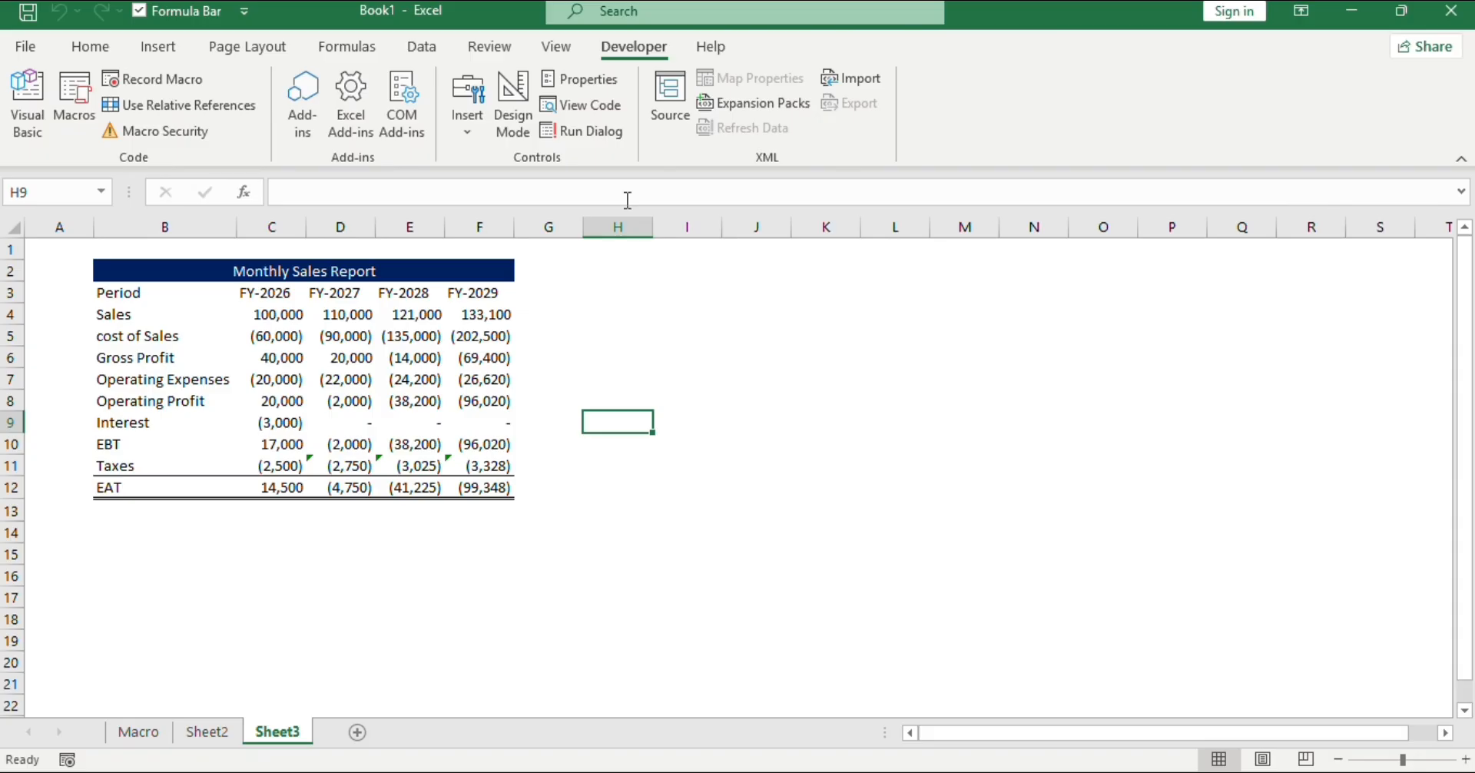